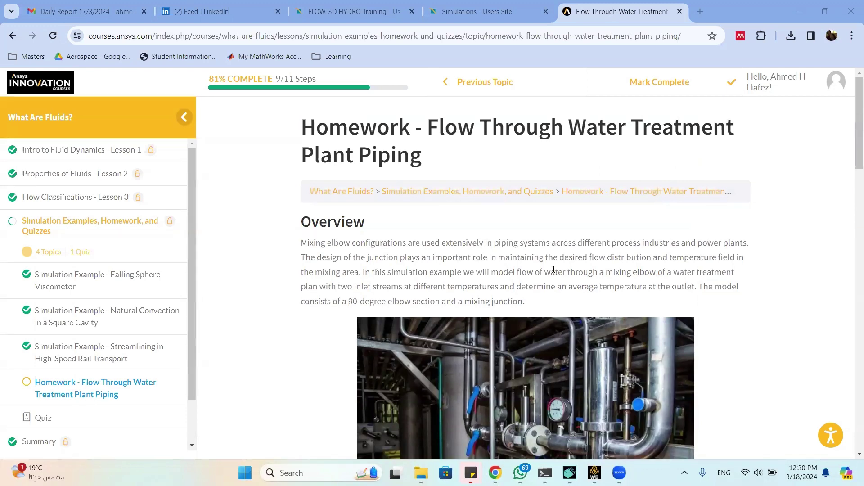
- Read through the overview, flow animation, objectives and setup of the water treatment plant piping homework
scroll(545, 267, "down", 5)
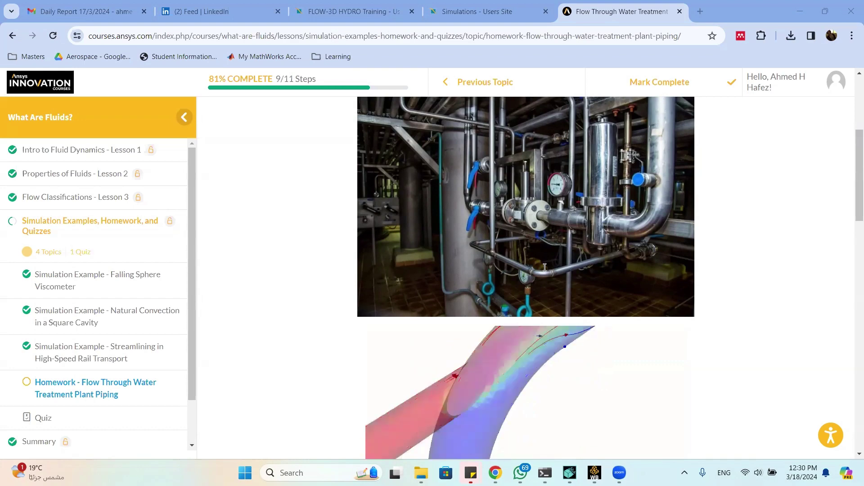
scroll(517, 337, "down", 3)
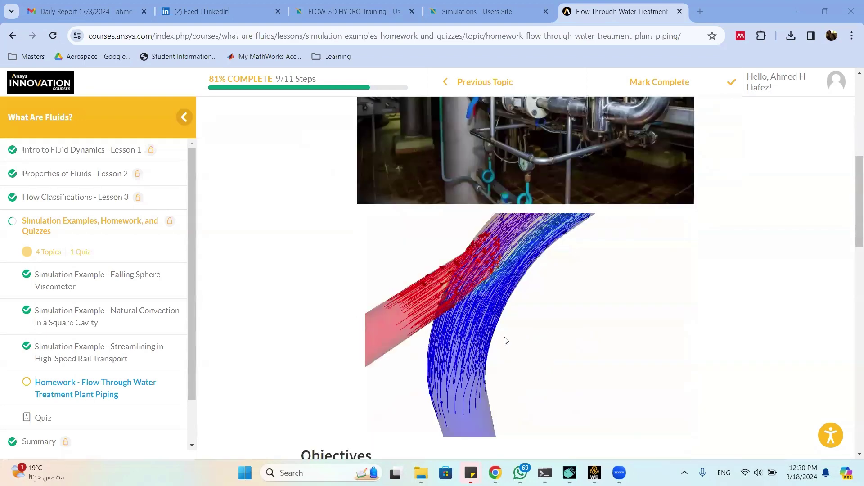
scroll(636, 175, "up", 1)
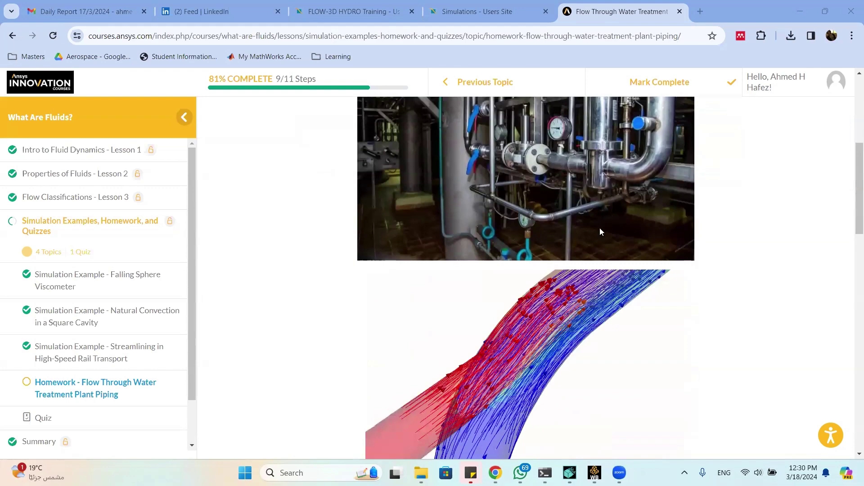
scroll(499, 262, "down", 2)
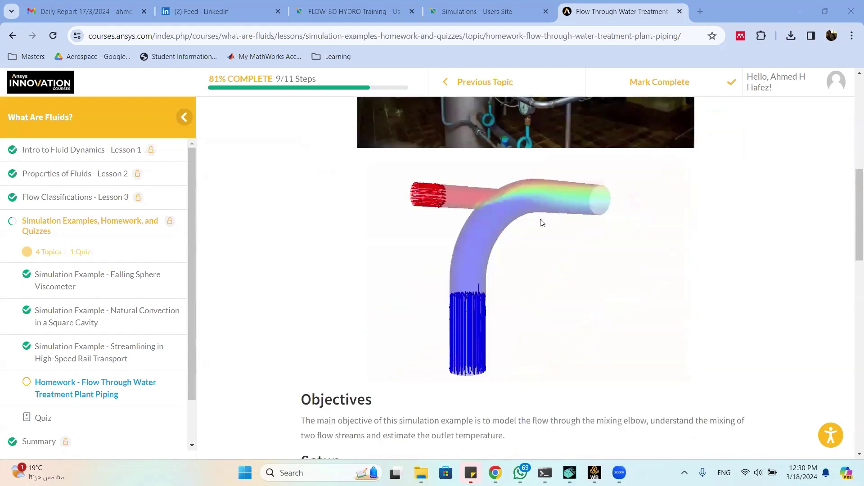
scroll(531, 228, "down", 12)
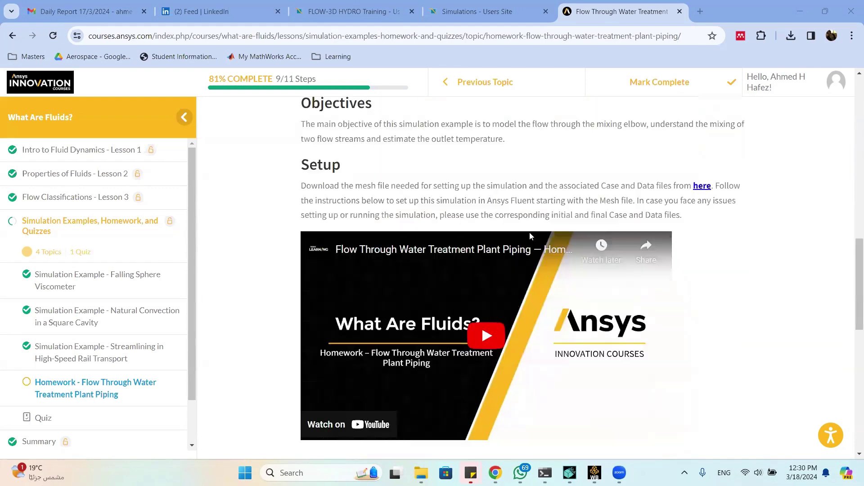
- Page through the homework's results slides to examine the velocity and temperature plots of the mixing elbow, ending back at the title slide
left_click(737, 329)
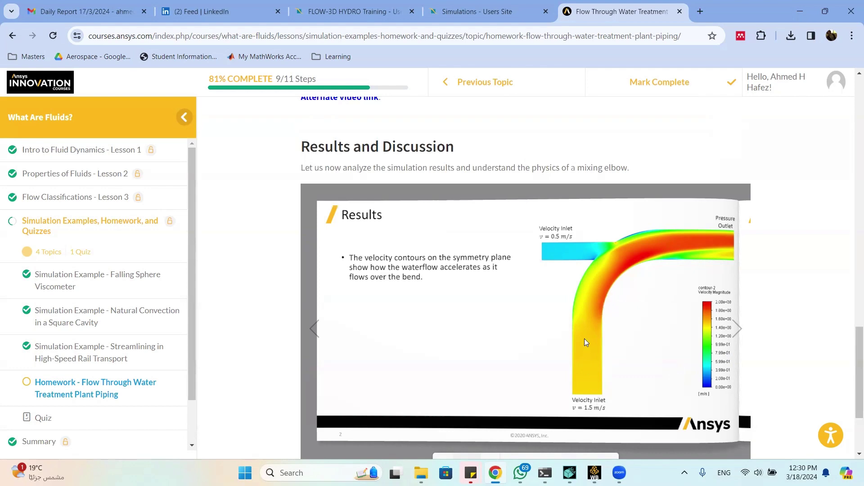
left_click(735, 329)
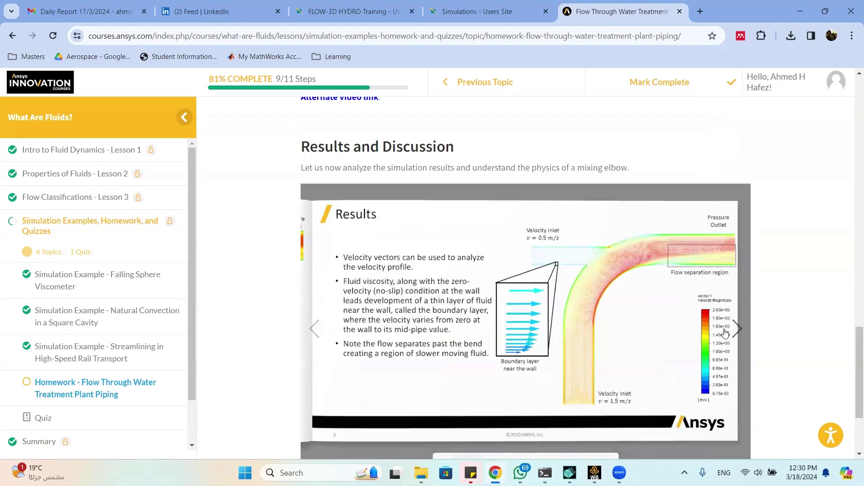
left_click(726, 332)
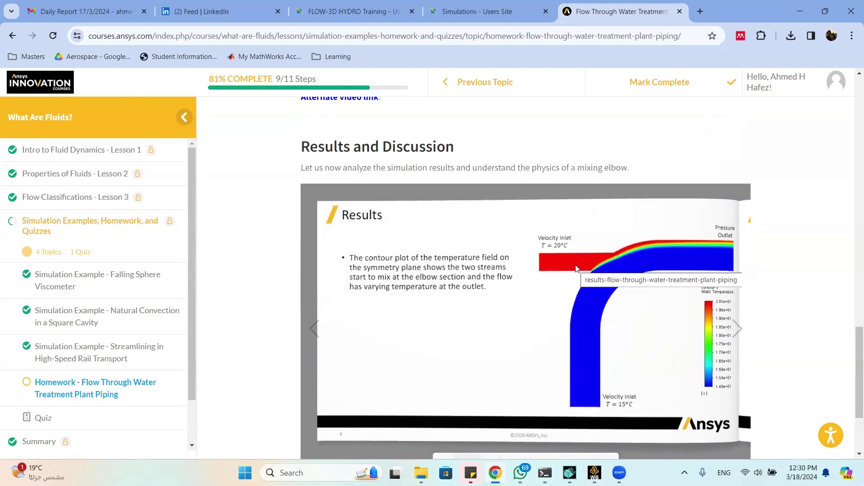
left_click(734, 331)
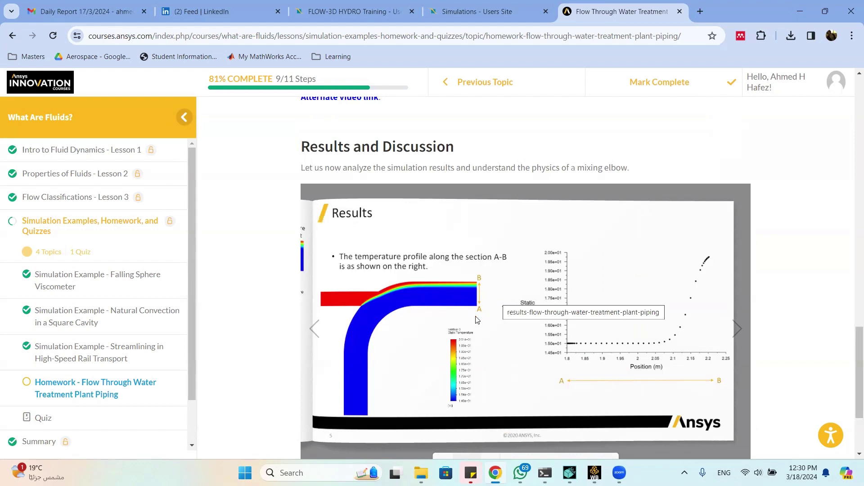
left_click(315, 330)
left_click(314, 330)
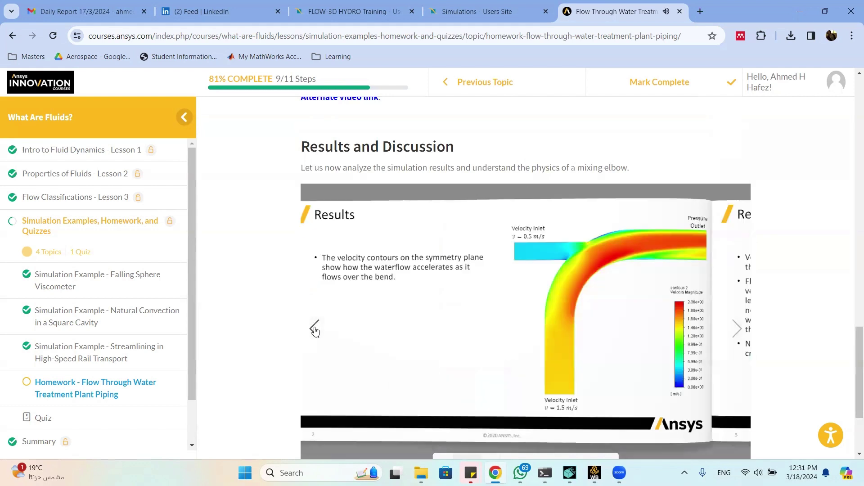
left_click(315, 330)
scroll(778, 280, "up", 5)
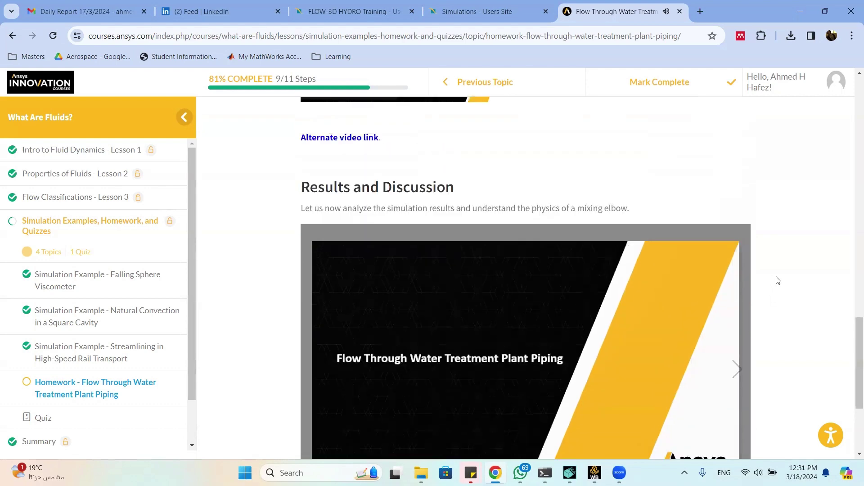
scroll(665, 239, "up", 2)
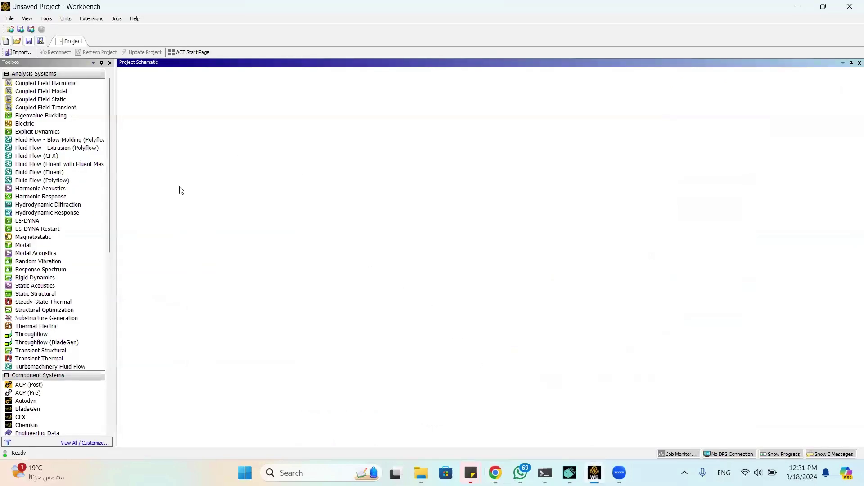
- In Ansys Workbench, add a standalone Fluid Flow (Fluent) analysis system to the project schematic and select its Geometry cell
left_click_drag(57, 174, 229, 159)
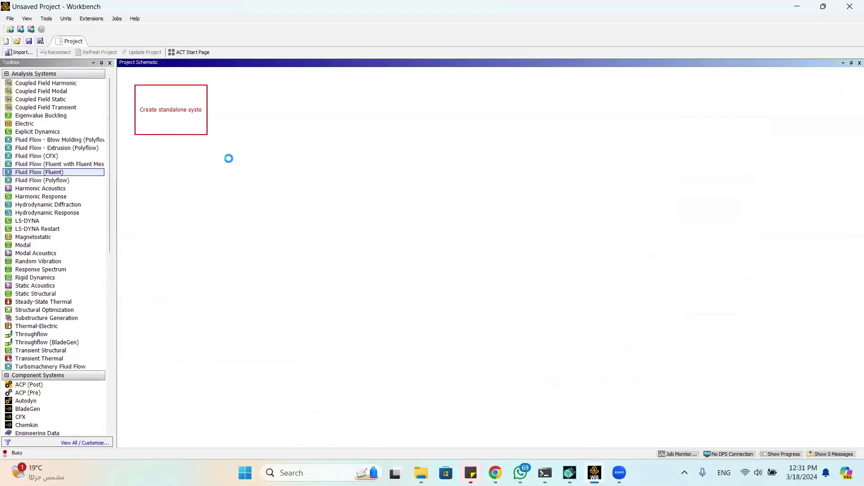
left_click(177, 113)
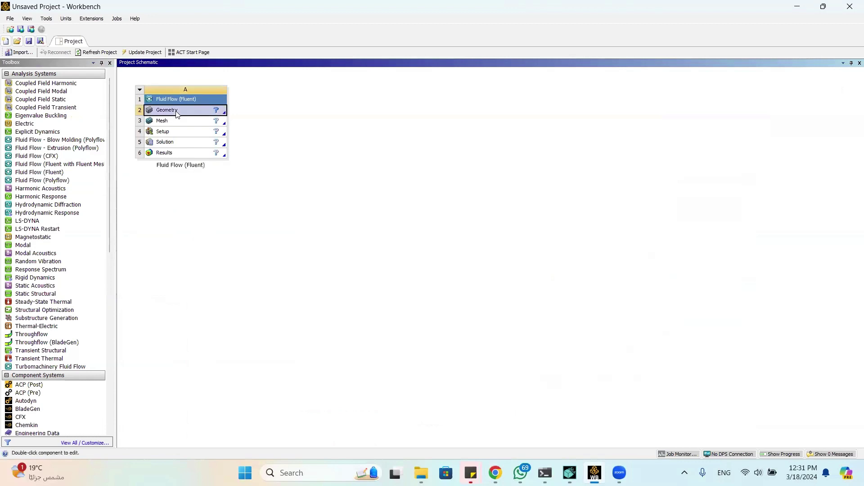
- Save the project as ANSYS_model in the Thermal Flow in Water treatment pipes folder, under Courses of me\2024\study on drive D
left_click(29, 41)
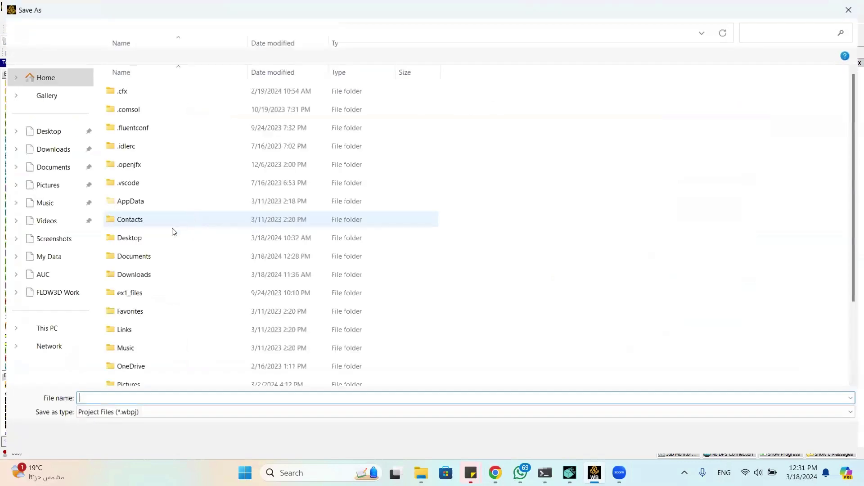
left_click(53, 256)
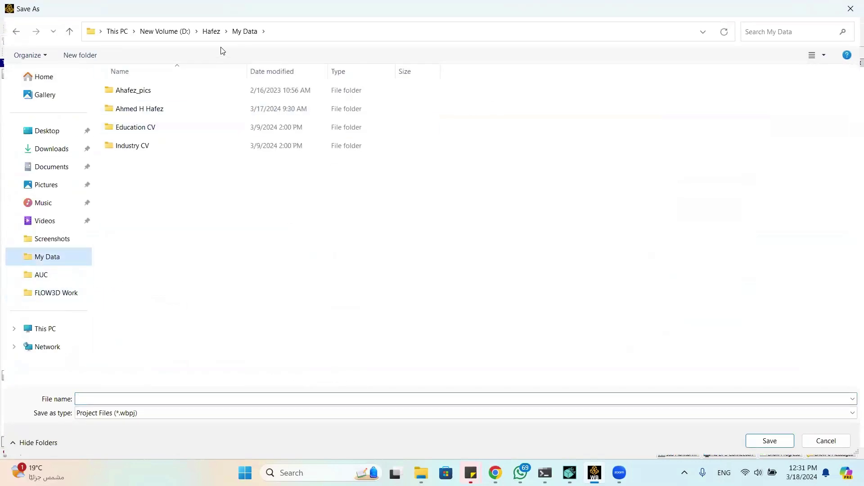
left_click(211, 31)
double_click(149, 128)
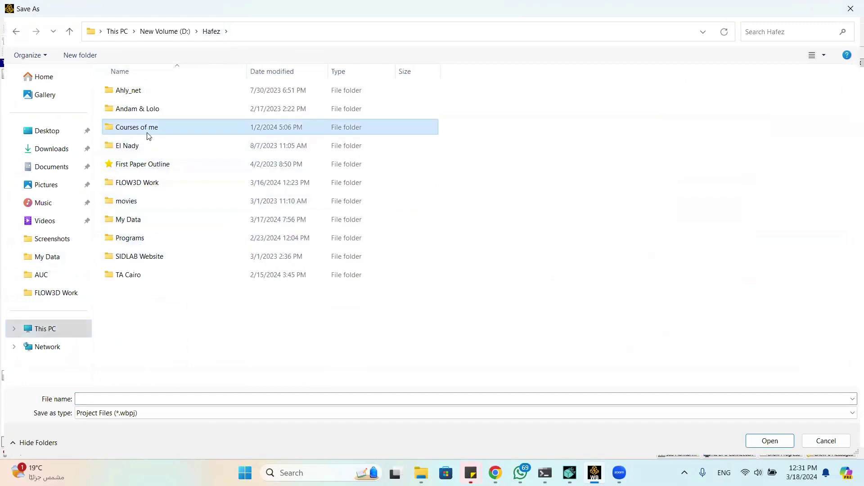
double_click(149, 118)
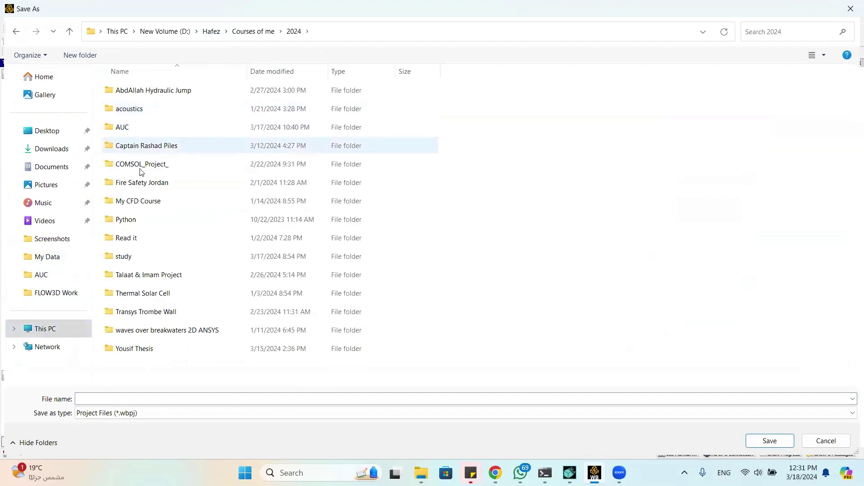
double_click(138, 262)
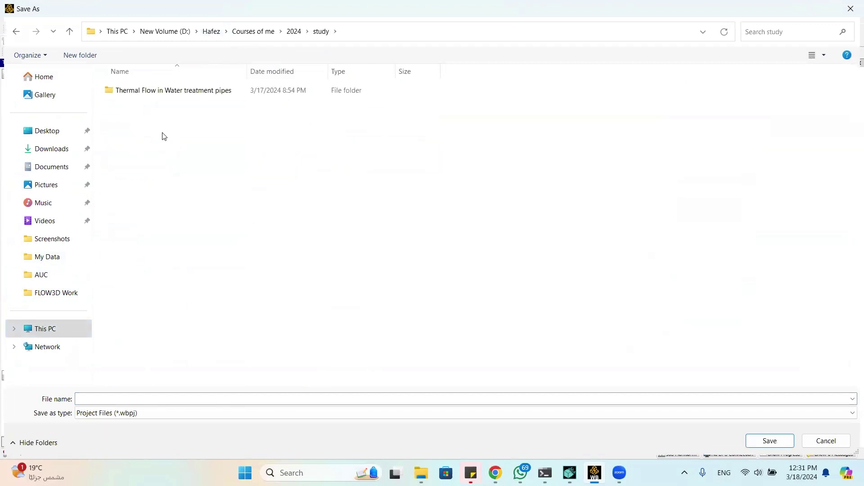
right_click(163, 135)
double_click(184, 100)
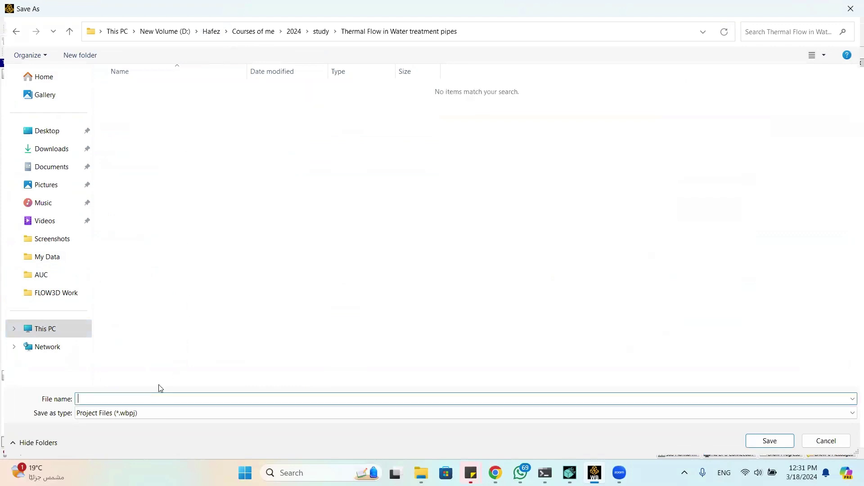
type("ANSYS_model")
key("Return")
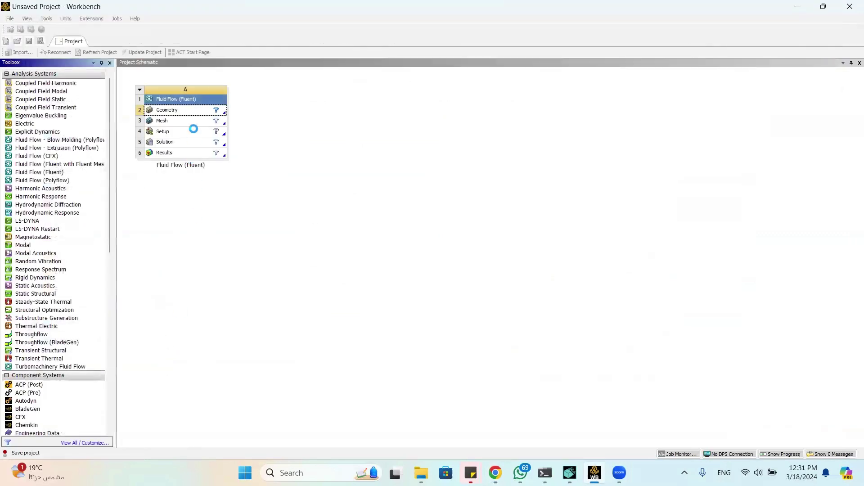
- Open the Fluid Flow (Fluent) system's Geometry cell in DesignModeler
left_click(199, 113)
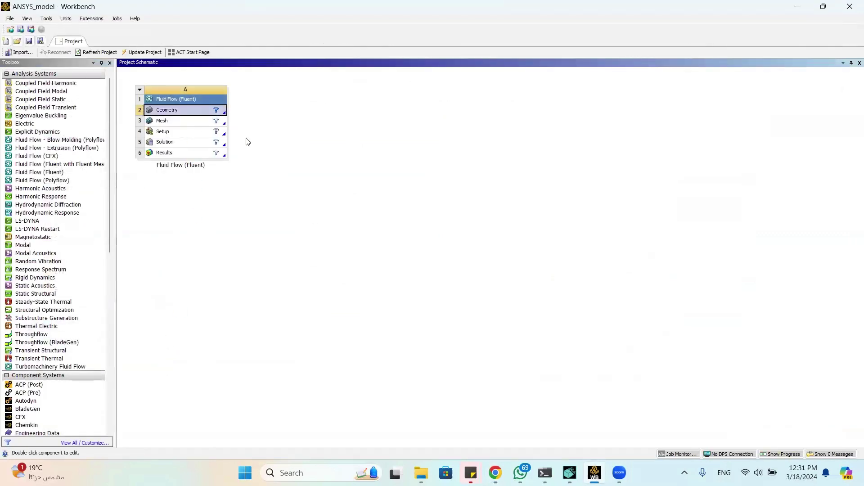
key("shift+F10")
left_click(247, 123)
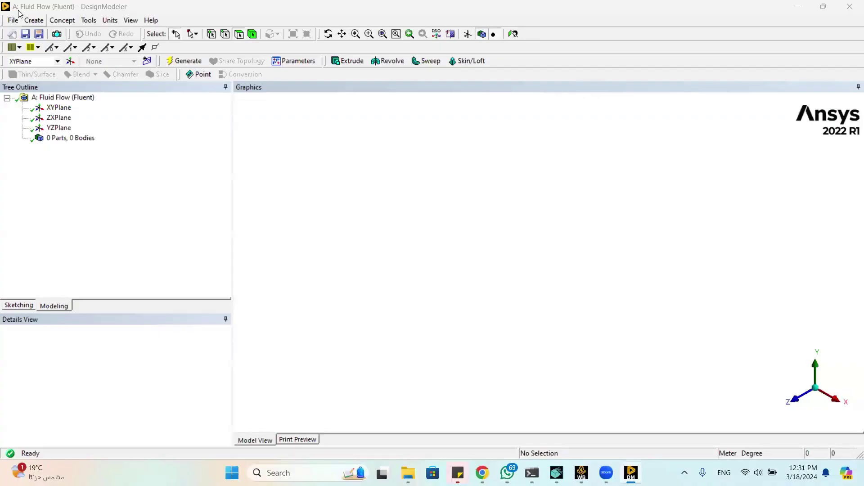
left_click(13, 20)
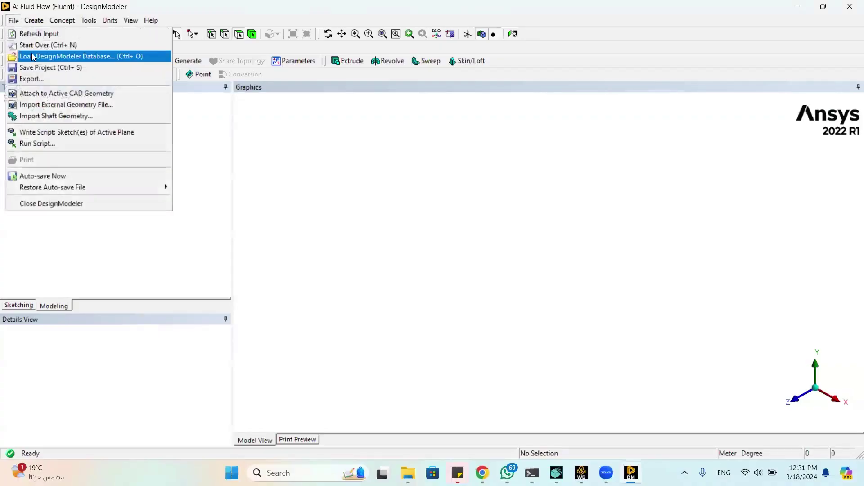
left_click(250, 219)
left_click(70, 139)
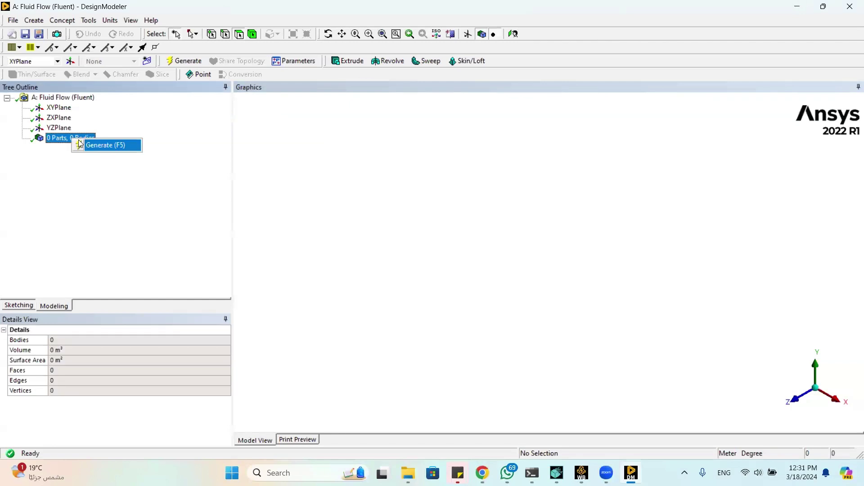
- Start importing an external geometry file and browse to Courses of me\2024\study\Thermal Flow in Water treatment pipes on drive D
left_click(13, 20)
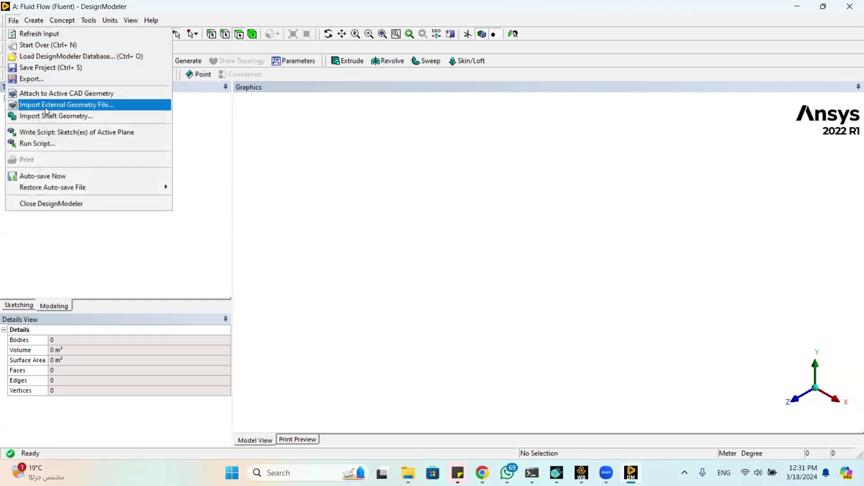
left_click(45, 105)
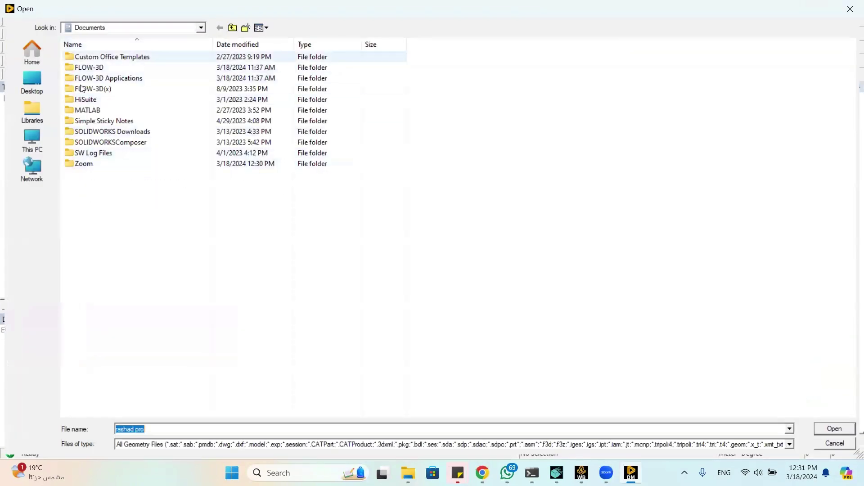
left_click(35, 136)
double_click(225, 68)
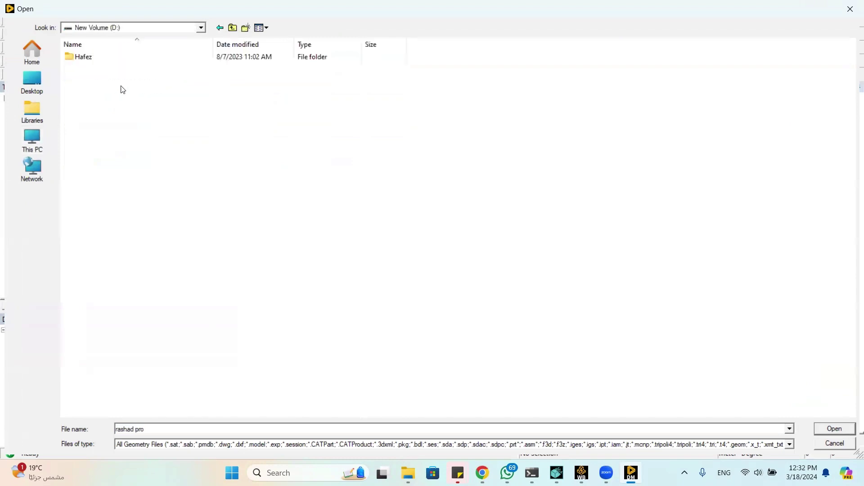
double_click(92, 57)
double_click(99, 79)
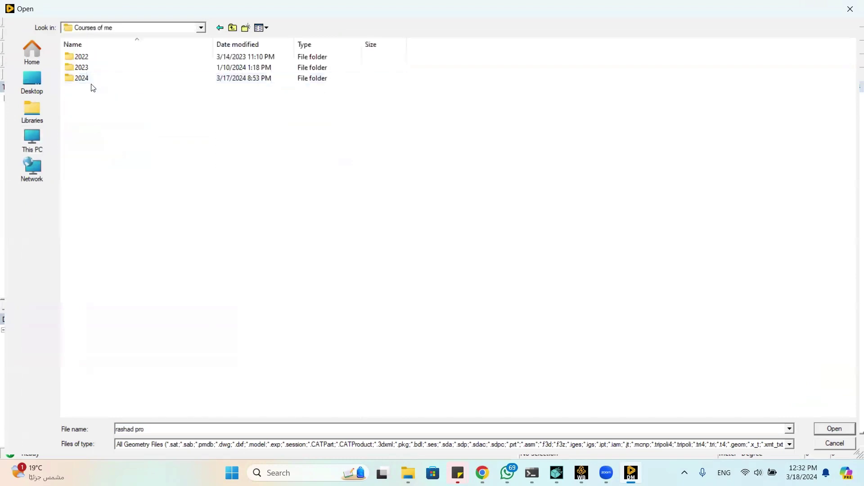
double_click(90, 79)
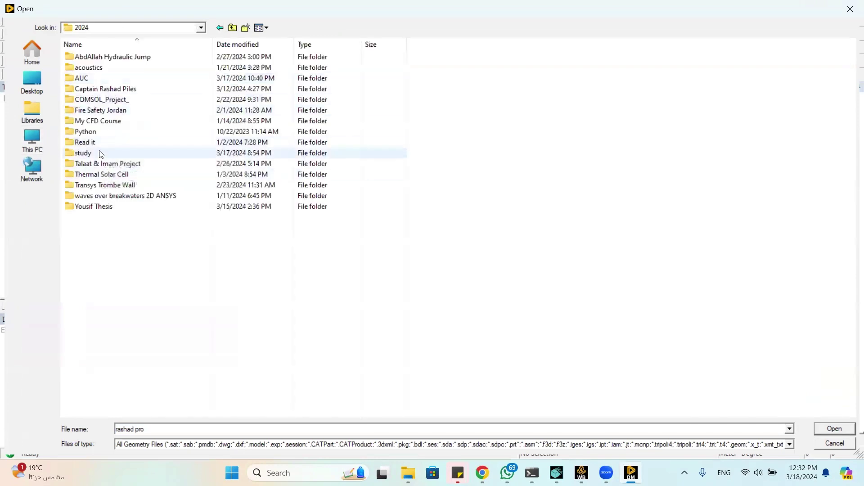
double_click(102, 153)
double_click(109, 58)
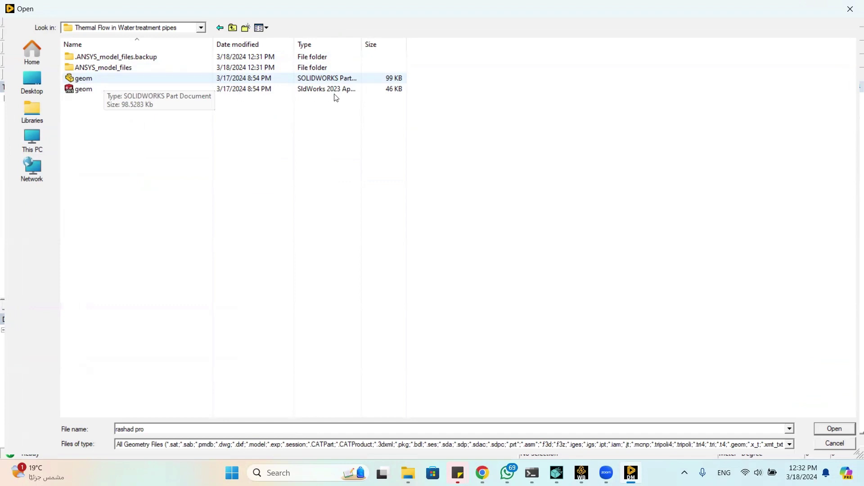
- Examine the two geom files and the properties of the Thermal Flow in Water treatment pipes folder, including its sharing and security settings
left_click(87, 82)
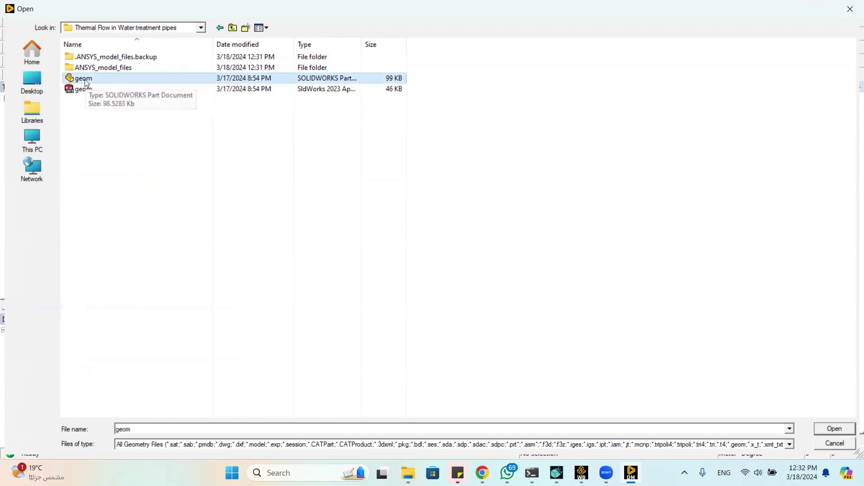
left_click(78, 92)
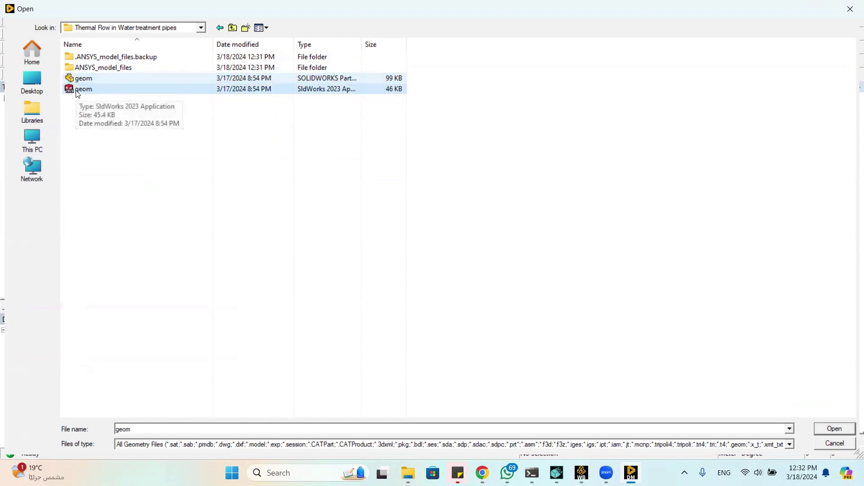
left_click(124, 81)
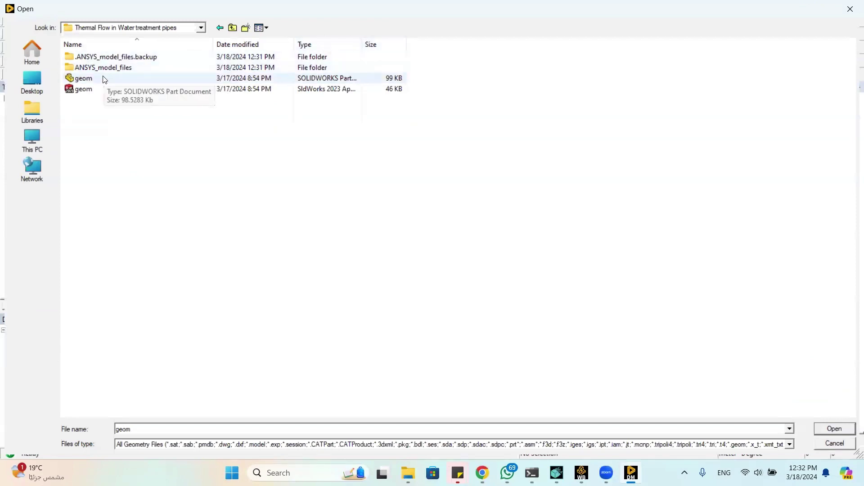
right_click(107, 74)
left_click(135, 212)
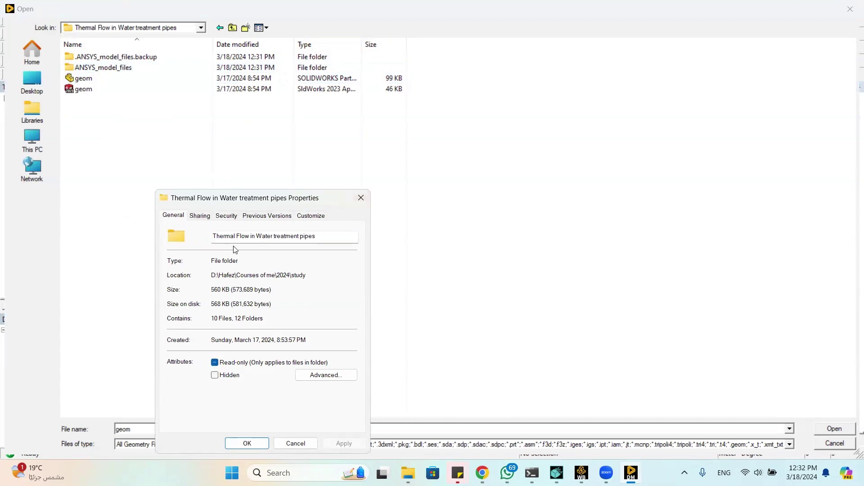
left_click(201, 216)
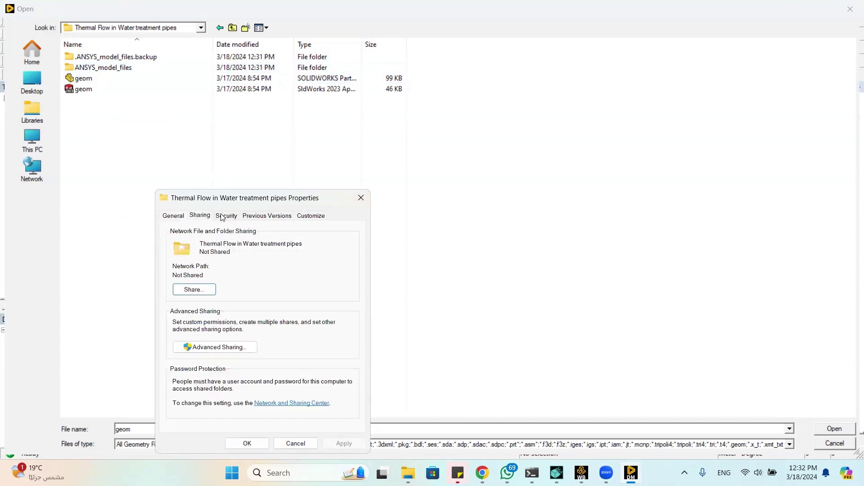
left_click(226, 215)
left_click(361, 198)
- Try to import the SOLIDWORKS part geom as external geometry and generate it
left_click(85, 90)
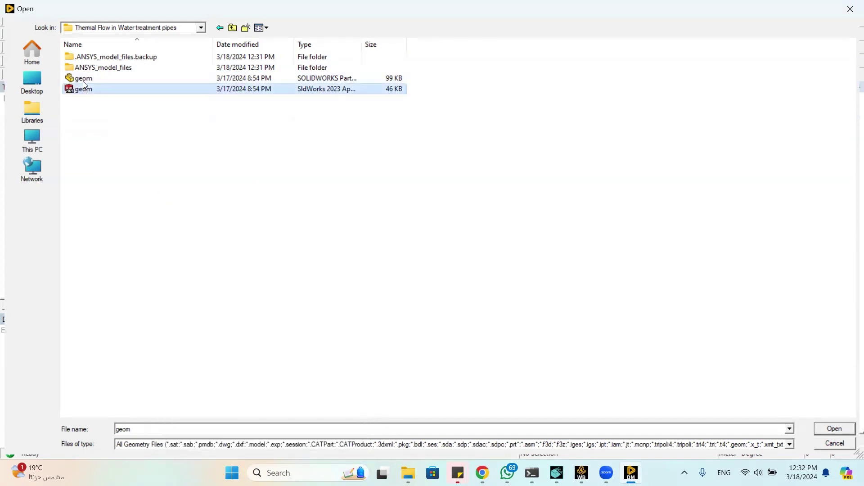
double_click(83, 79)
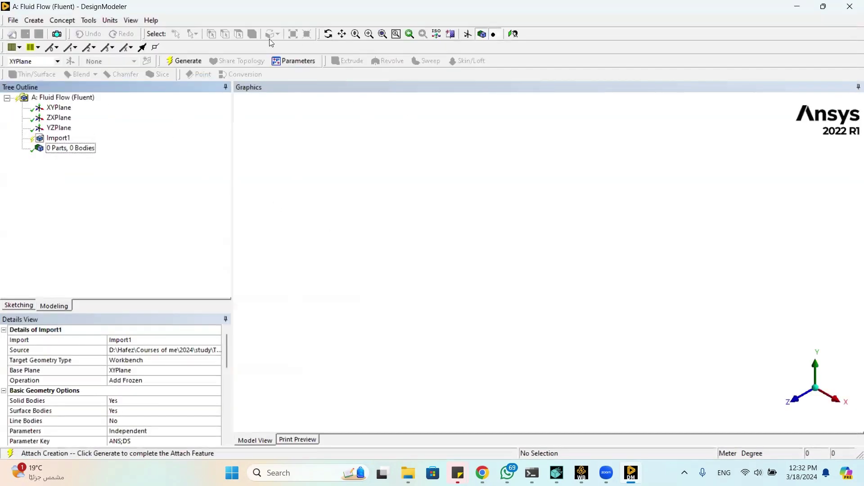
left_click(179, 64)
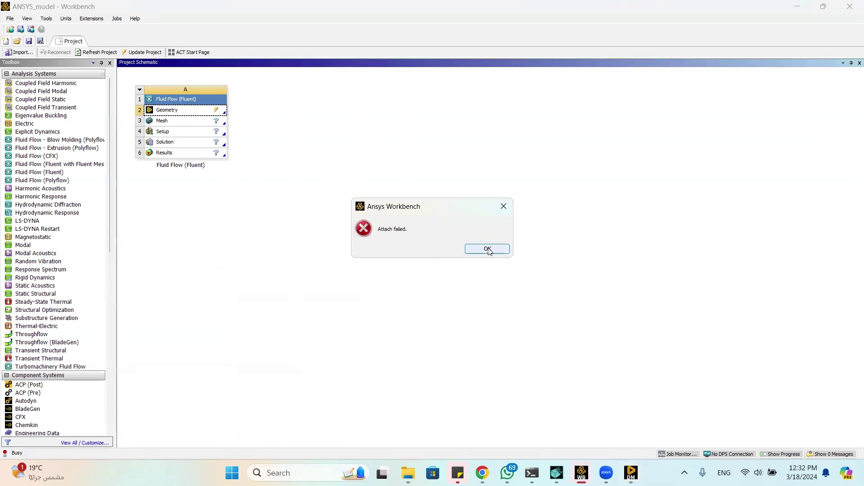
left_click(489, 248)
- Switch to File Explorer, go to the Thermal Flow in Water treatment pipes folder and open the geom STEP file in SOLIDWORKS
left_click(408, 473)
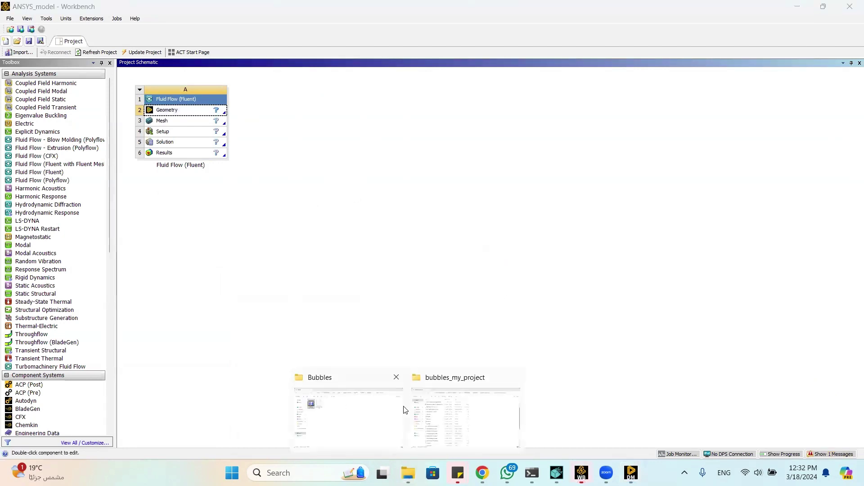
left_click(442, 421)
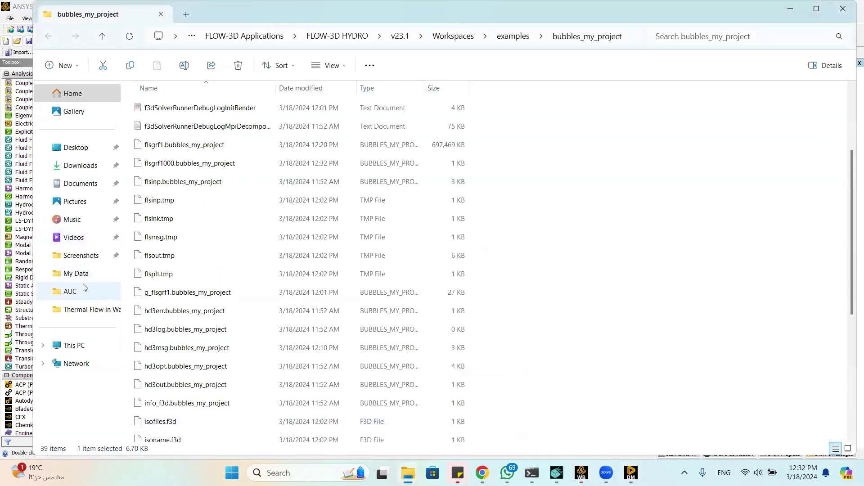
left_click(87, 309)
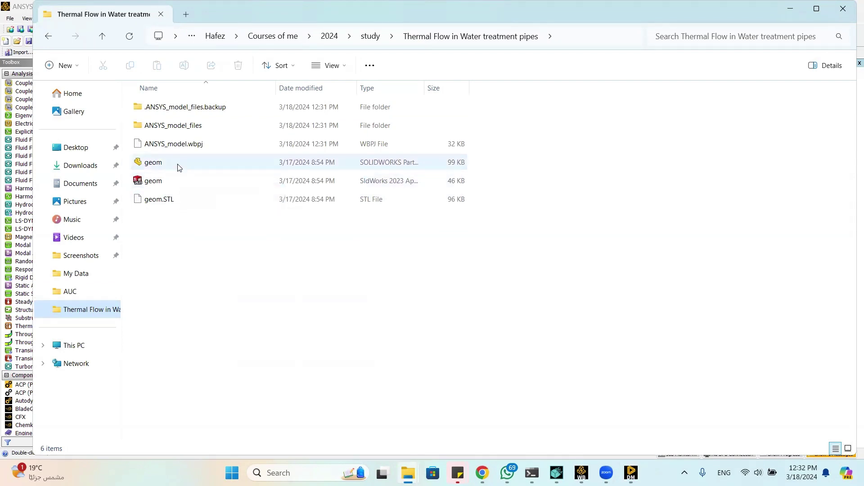
double_click(194, 180)
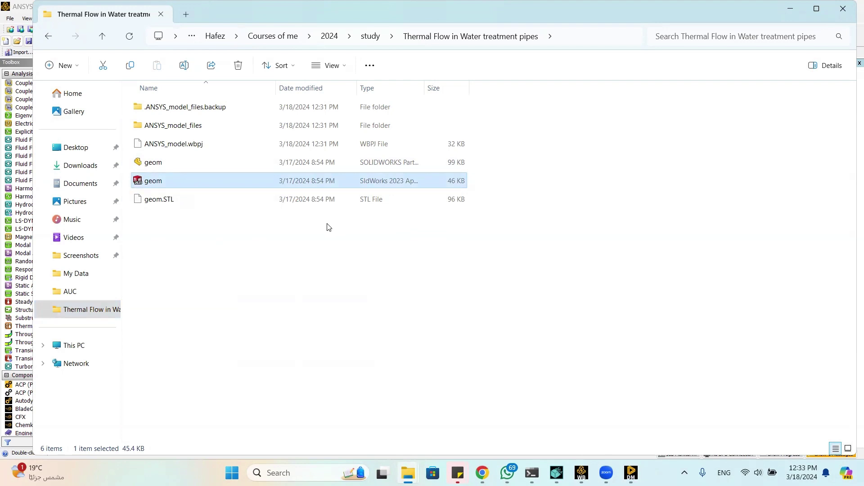
- Delete the SOLIDWORKS part geom from the Thermal Flow in Water treatment pipes folder
left_click(244, 164)
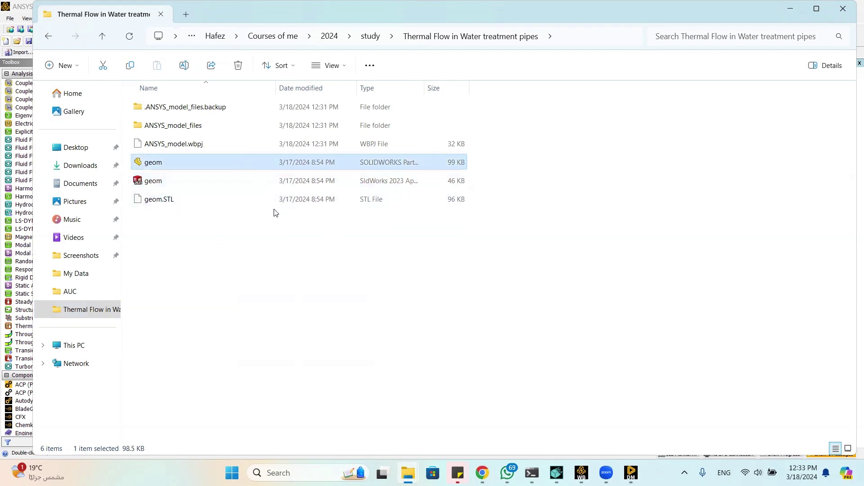
key("Delete")
left_click(631, 472)
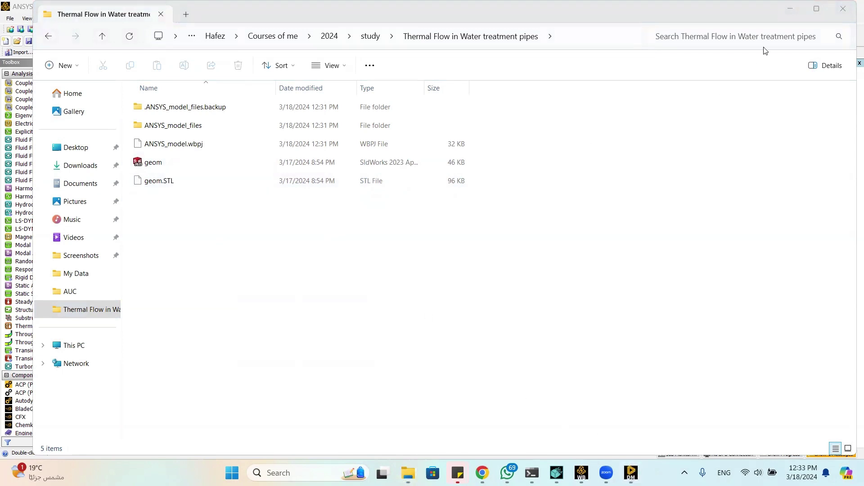
- Minimize File Explorer, and show and hide the messages in Workbench
left_click(789, 8)
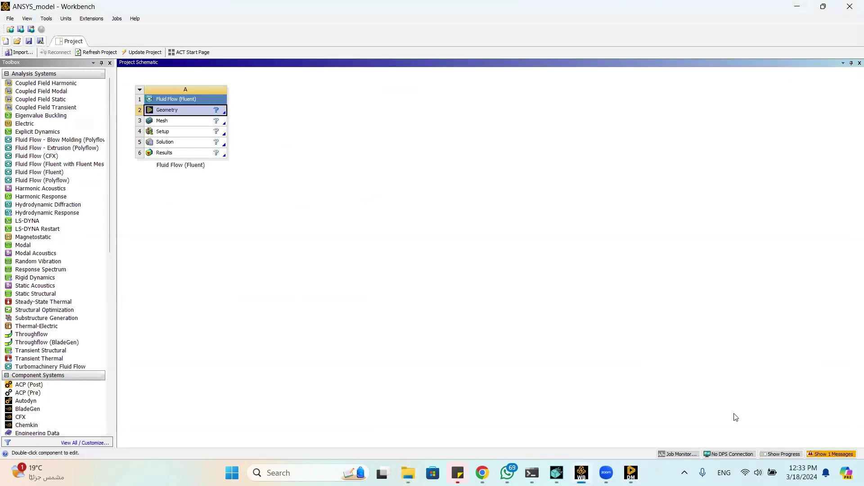
left_click(818, 454)
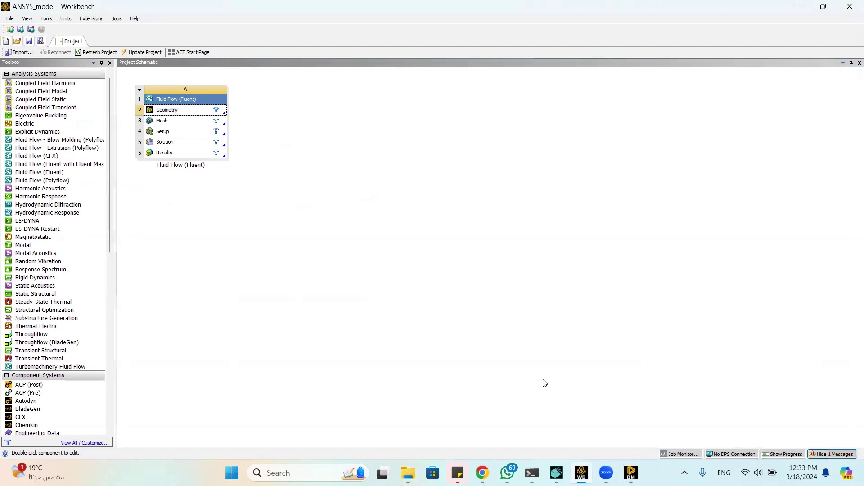
left_click(832, 454)
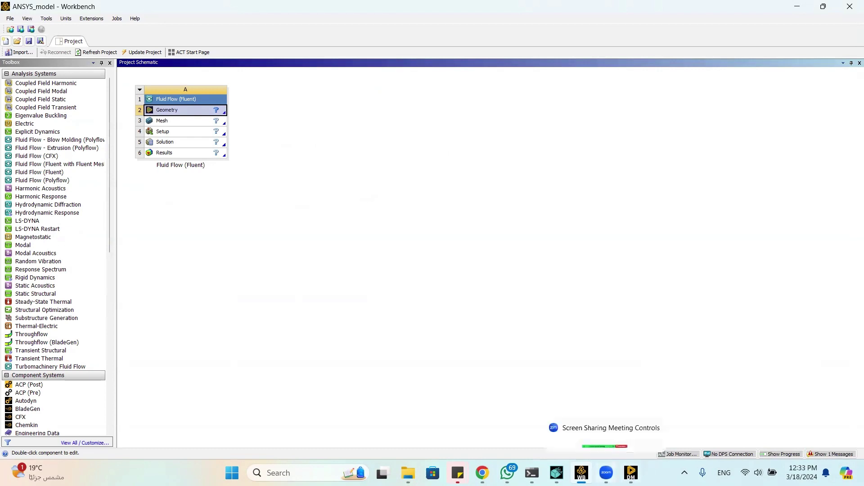
- Close SOLIDWORKS with the geom.step model and return to DesignModeler
left_click(632, 473)
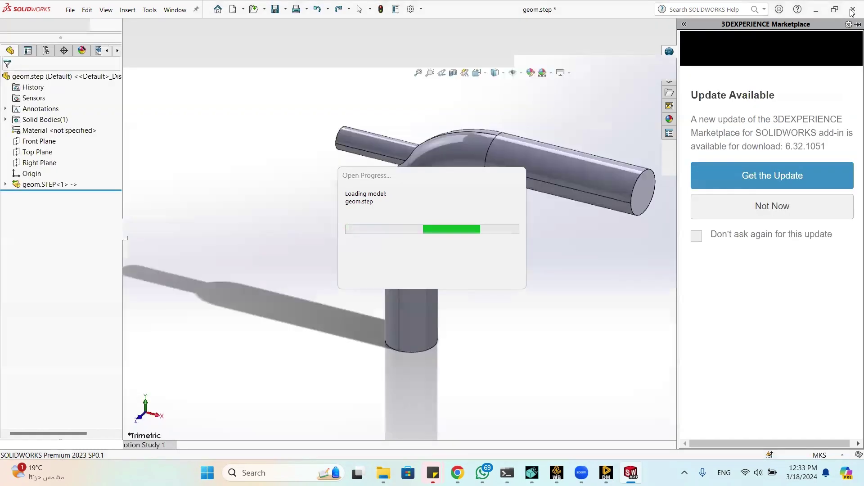
left_click(852, 12)
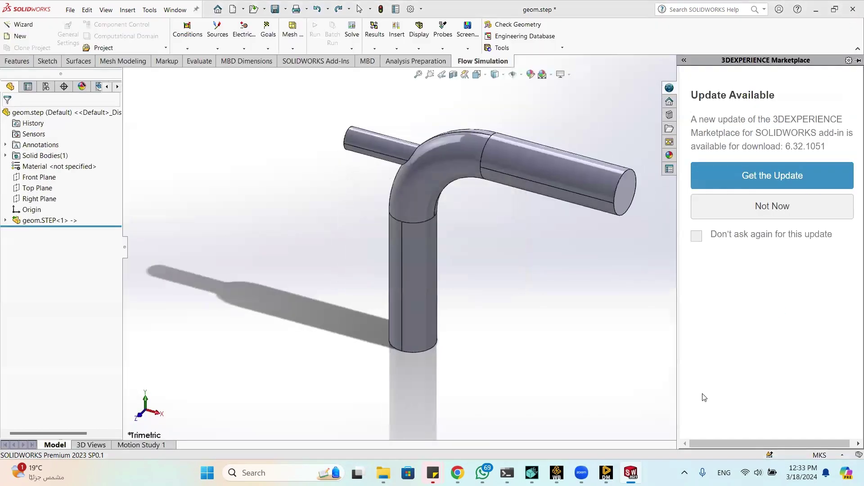
left_click(448, 253)
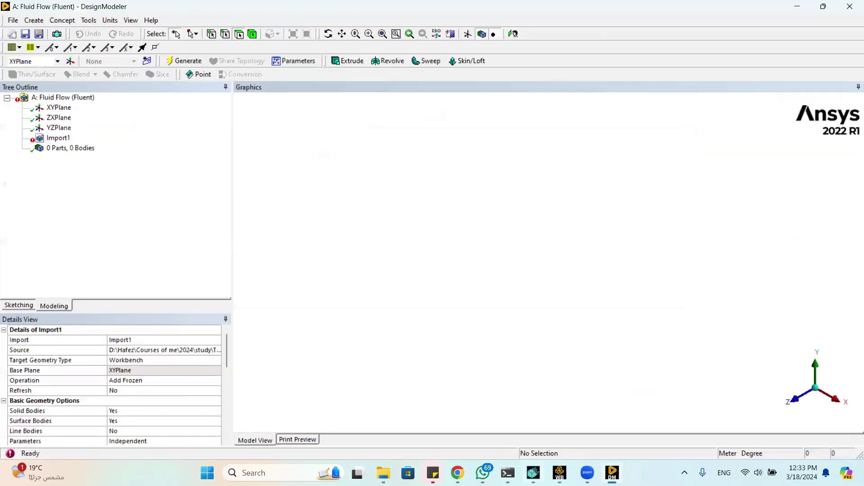
- Delete the failed Import1 feature from the model tree and confirm the deletion
right_click(57, 143)
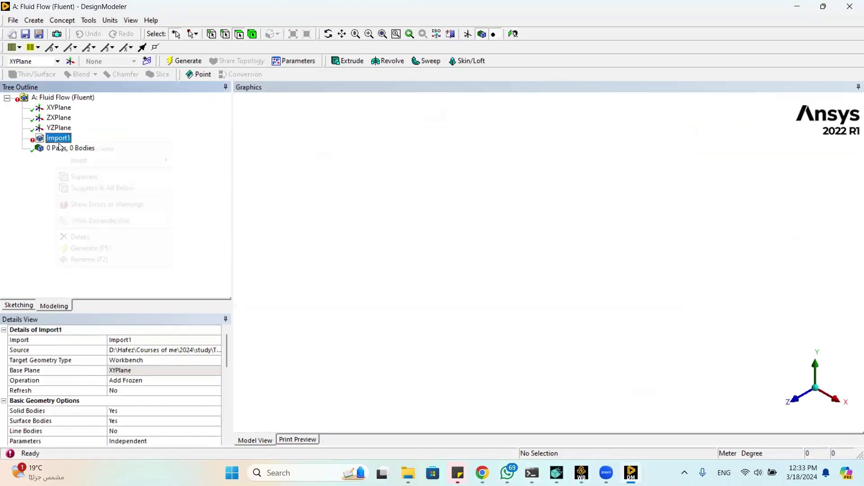
left_click(82, 237)
left_click(403, 275)
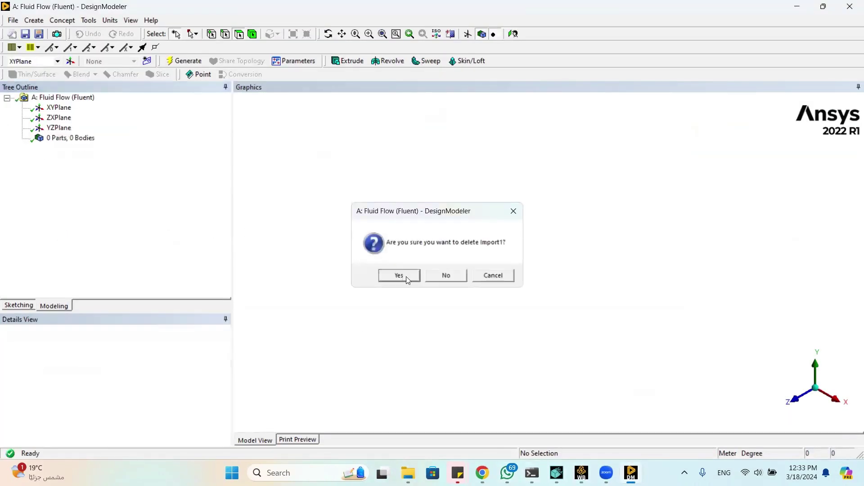
- Restore the deleted SOLIDWORKS part geom in File Explorer and return to DesignModeler
mouse_move(408, 472)
left_click(421, 412)
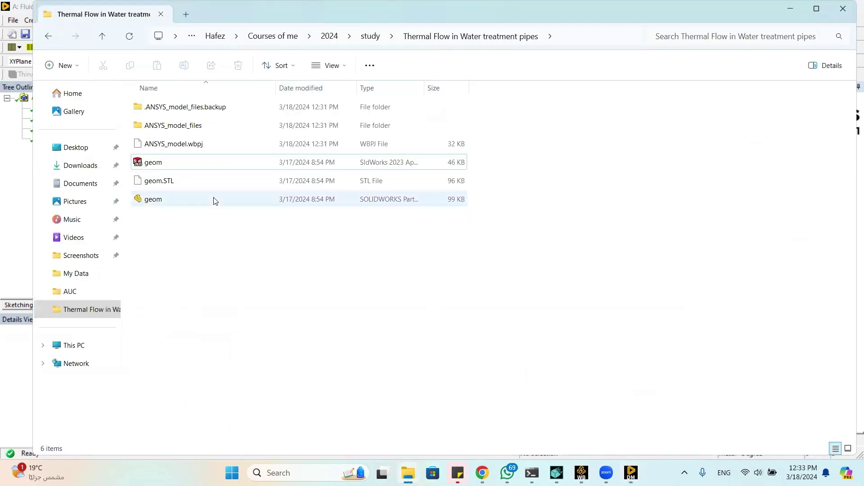
key("alt+Tab")
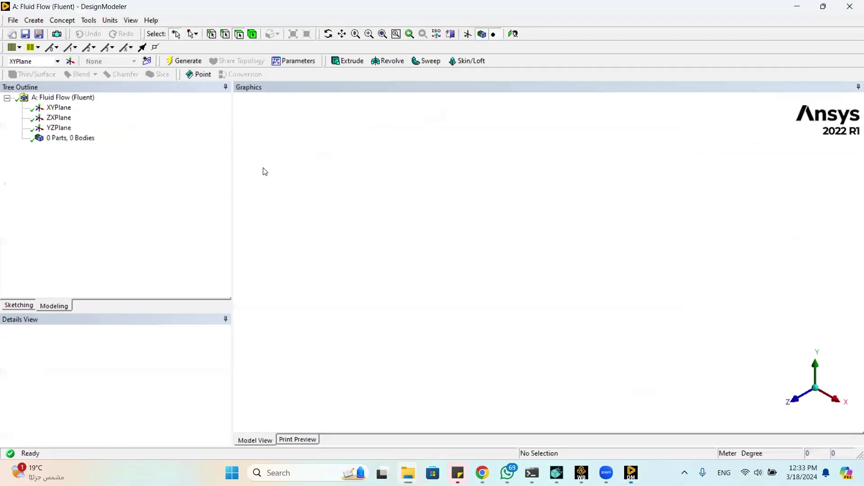
- Import the STEP file geom as external geometry and generate the pipe body
left_click(14, 20)
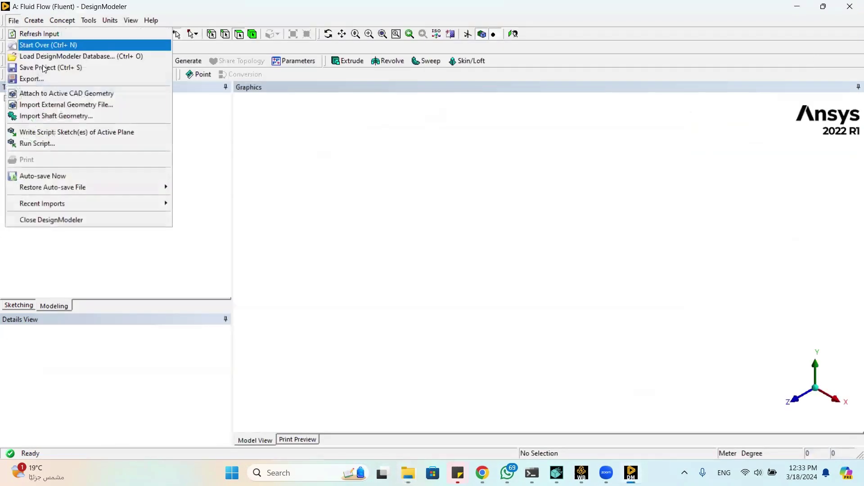
left_click(52, 105)
double_click(100, 89)
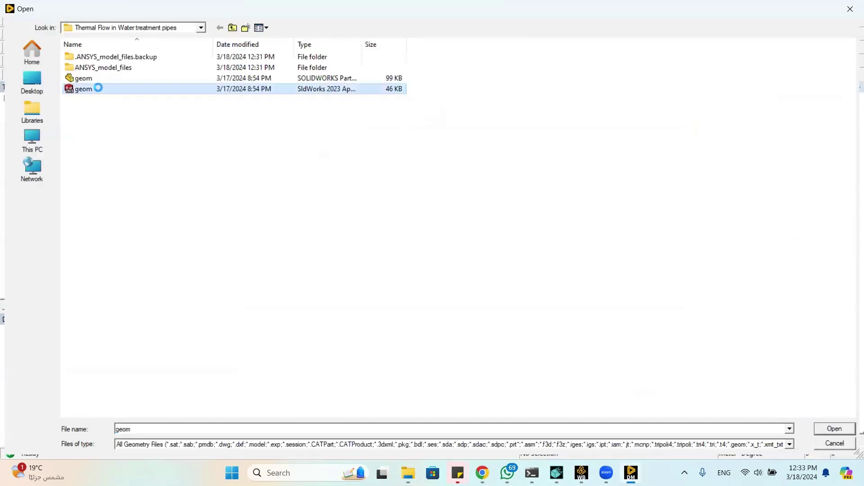
left_click(181, 60)
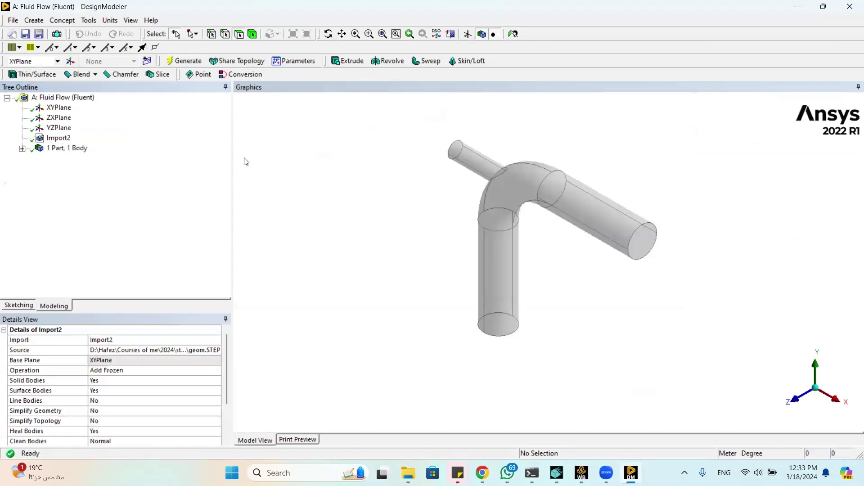
- Inspect the imported pipe junction from several angles and check its part and body entries in the model tree
middle_click_drag(593, 328, 684, 322)
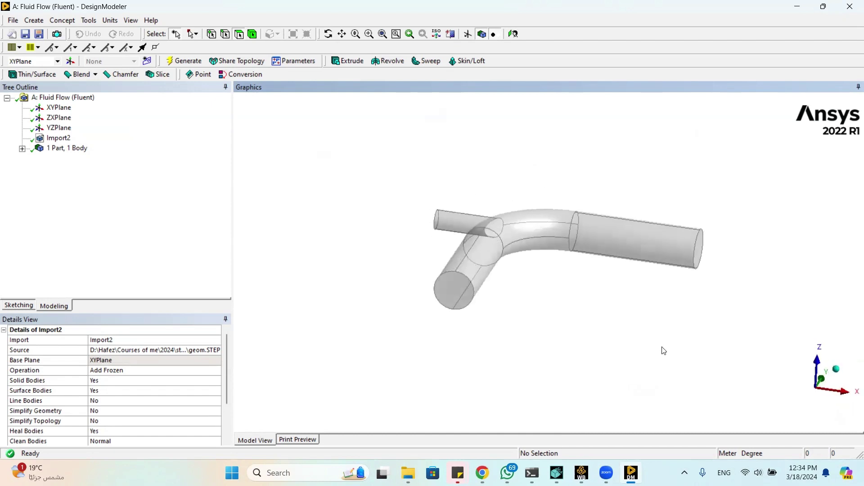
middle_click_drag(524, 300, 635, 357)
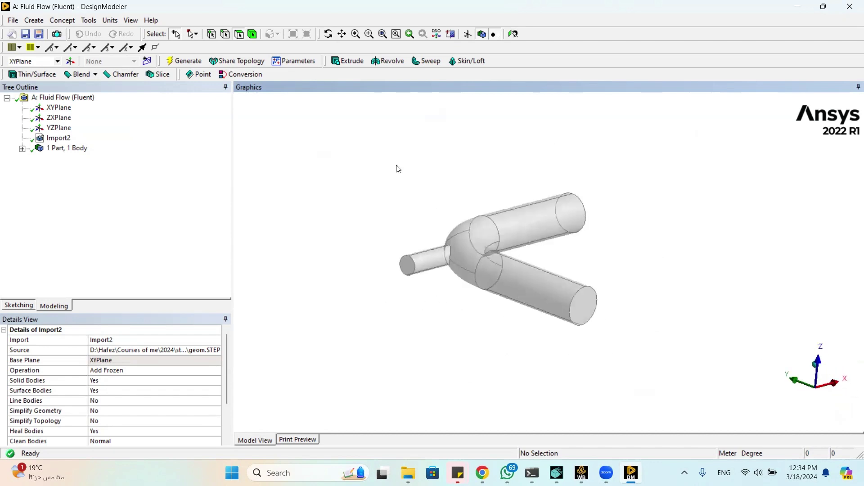
left_click(22, 149)
left_click(23, 148)
left_click(22, 148)
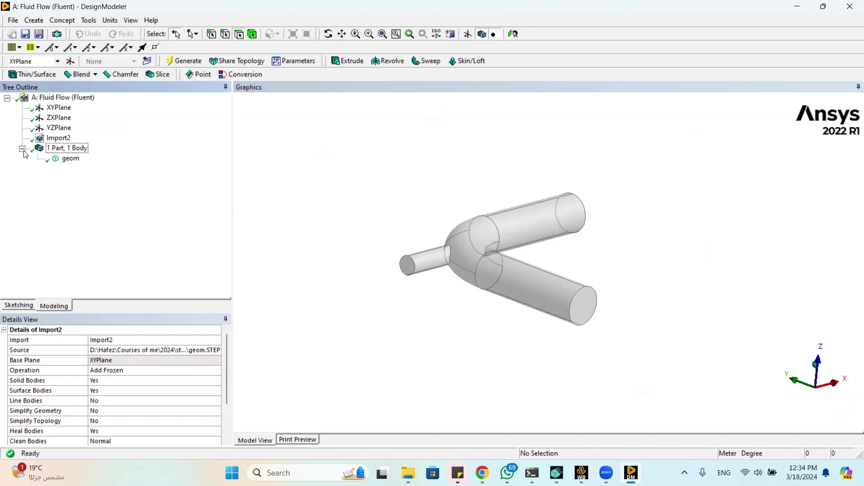
left_click(22, 148)
- Measure the diameter of a large pipe's open end between the two opposite vertices of its end face
left_click(583, 309)
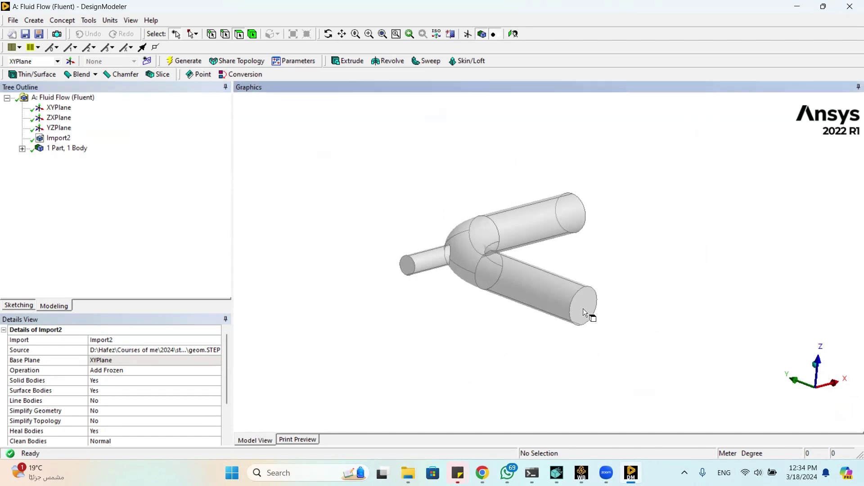
left_click(473, 313)
left_click(212, 35)
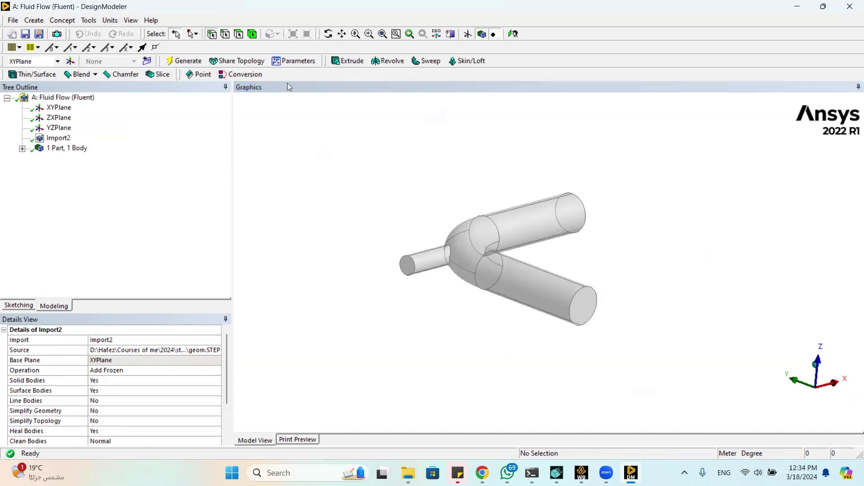
left_click(586, 288)
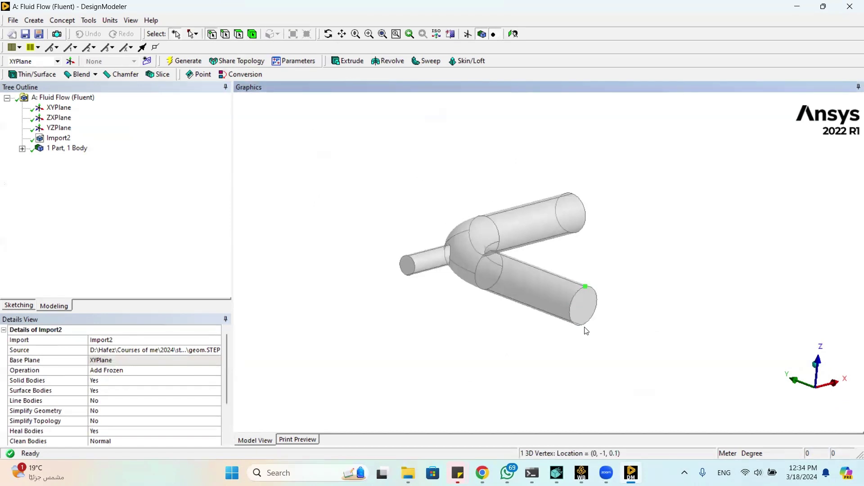
left_click(582, 326, "ctrl")
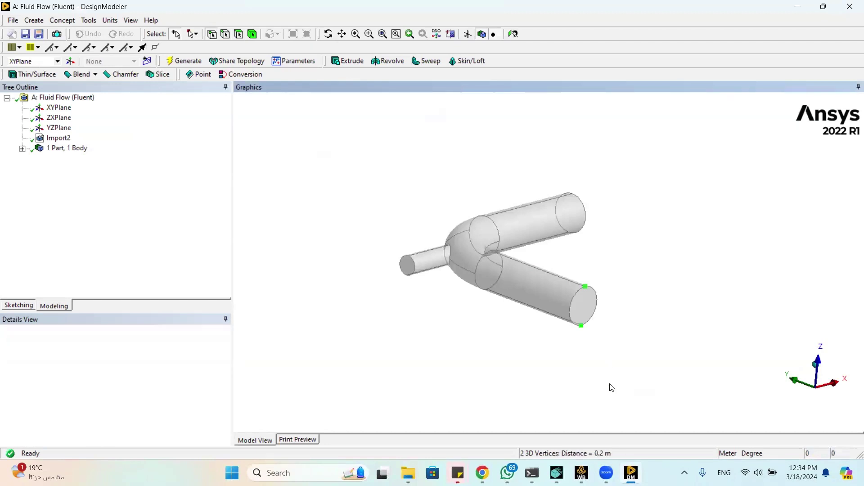
left_click(580, 347)
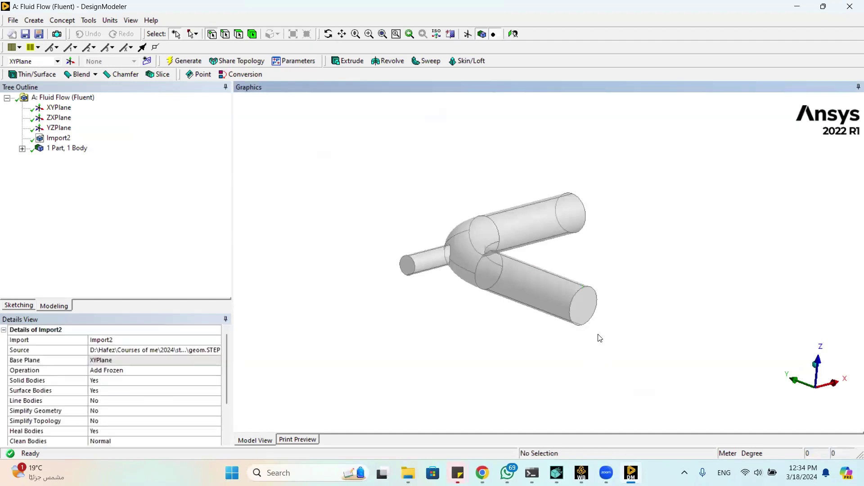
- Measure the diameter of the small branch pipe's open end between the two opposite vertices of its end face
left_click(409, 257)
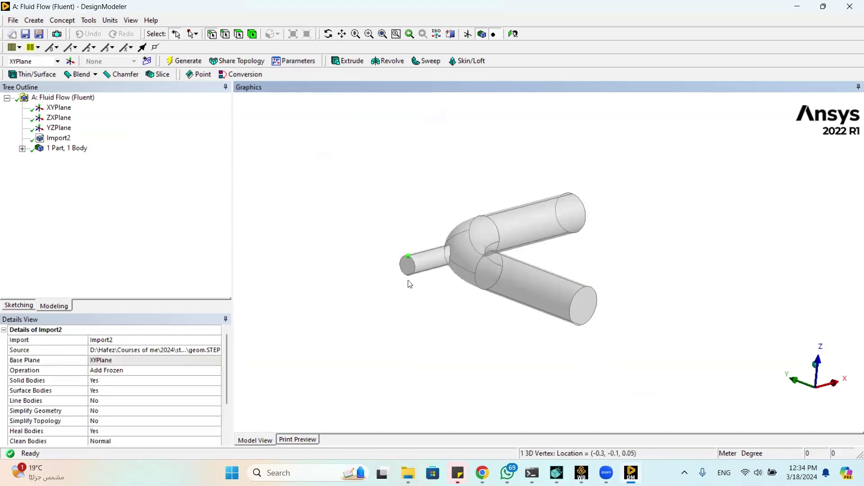
left_click(407, 275, "ctrl")
left_click(460, 348)
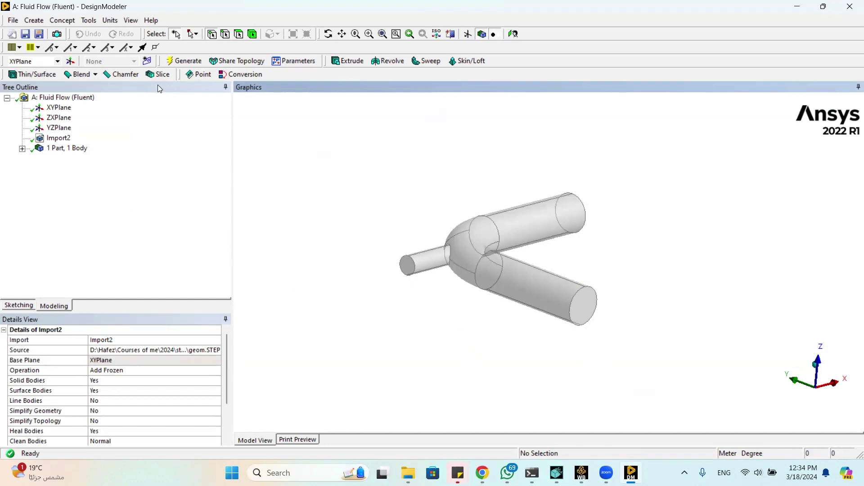
- Create a named selection Cold_inlet on the large pipe's end face on the side away from the small branch and generate it
left_click(585, 321)
right_click(584, 316)
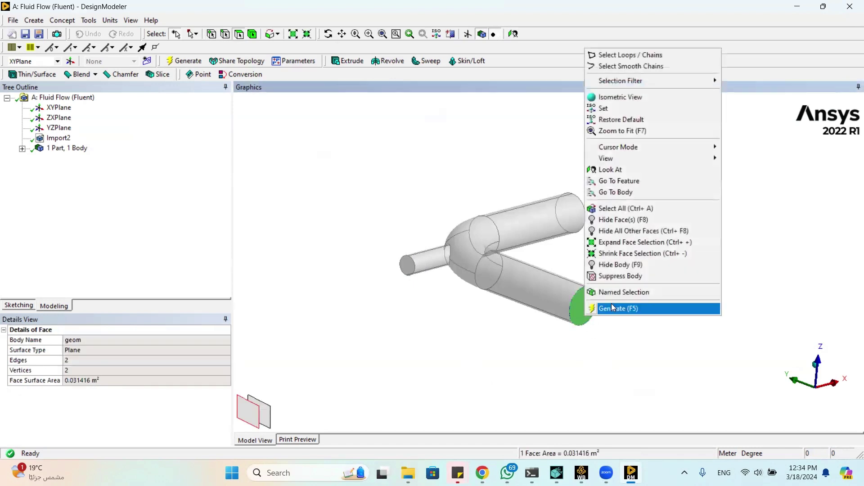
left_click(619, 292)
left_click(131, 339)
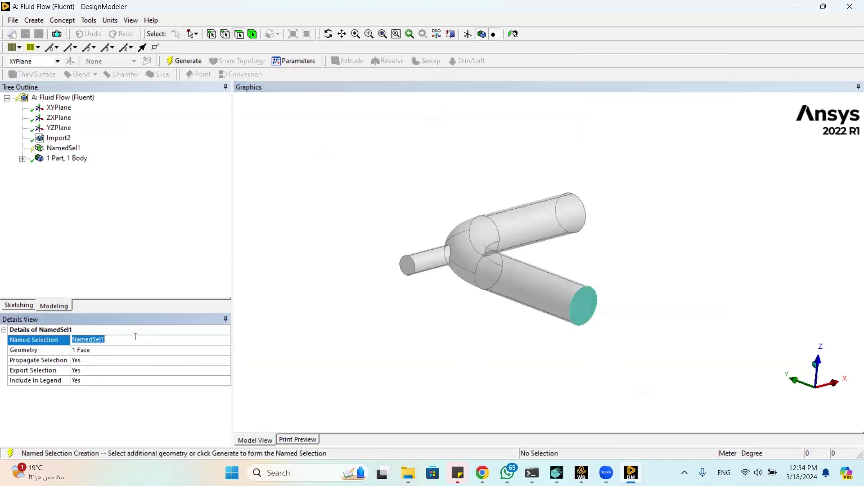
type("Inlet")
key("Return")
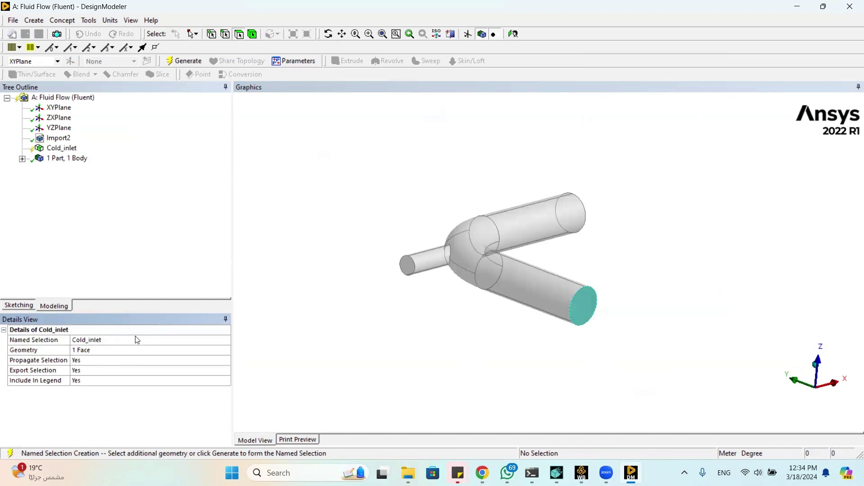
left_click(188, 61)
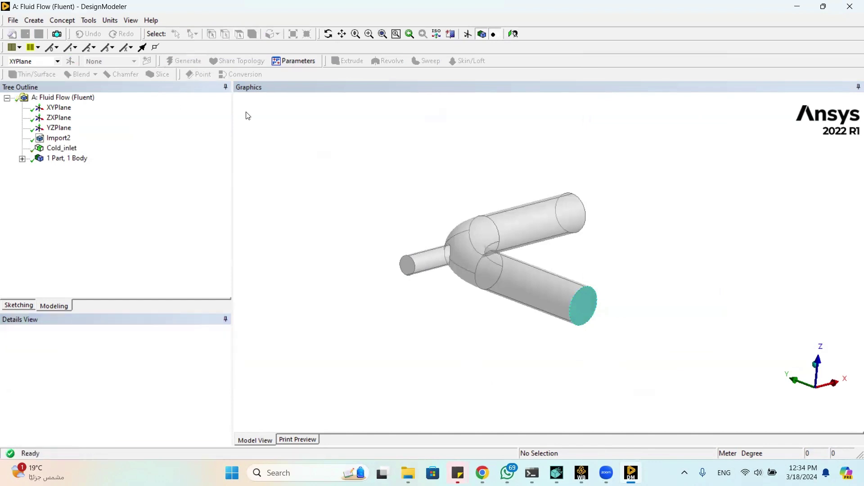
- Create a named selection Hot_inlet on the end face of the small branch pipe
left_click(410, 270)
right_click(410, 269)
left_click(448, 435)
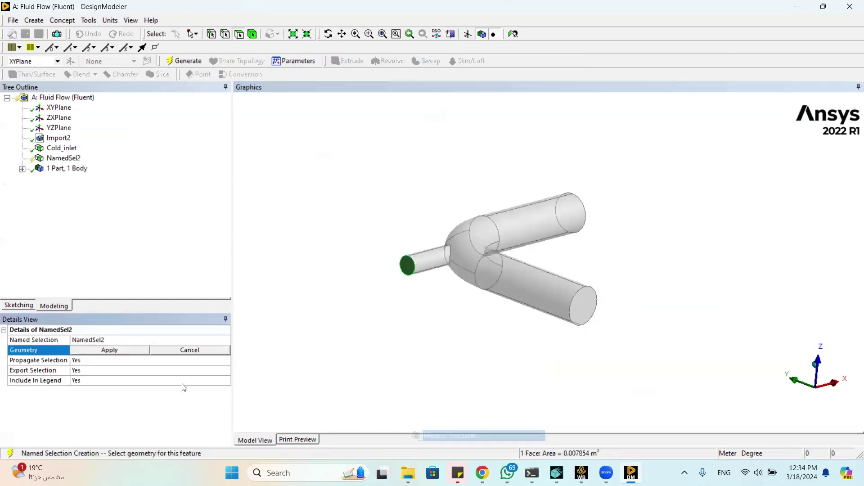
left_click(123, 349)
left_click(126, 340)
type("Hot_inlet")
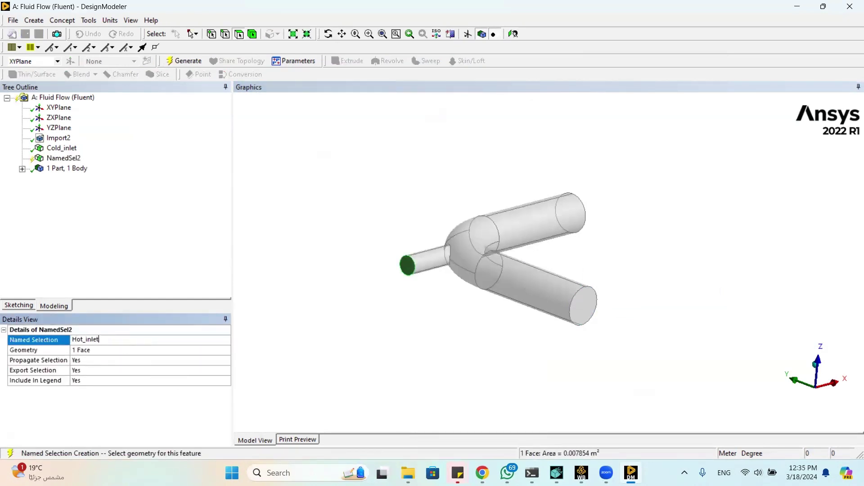
key("Return")
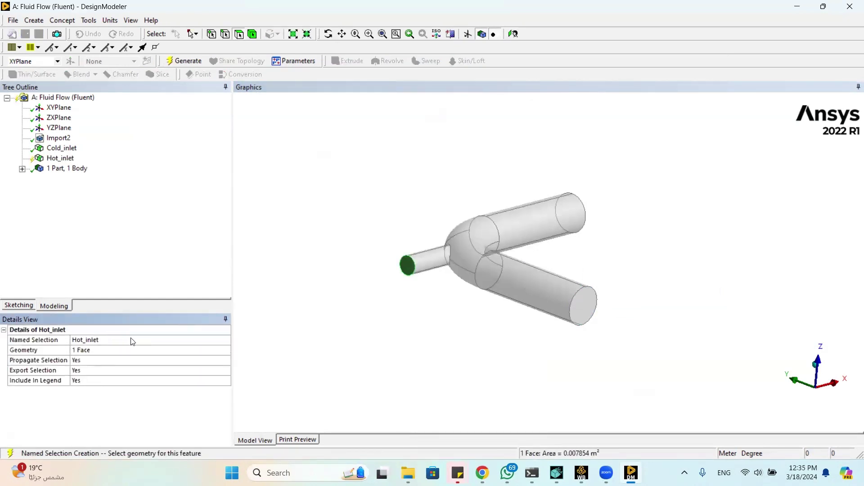
- Create a named selection Outlet on the remaining large pipe end face and generate it
middle_click_drag(386, 303, 423, 306)
left_click(706, 237)
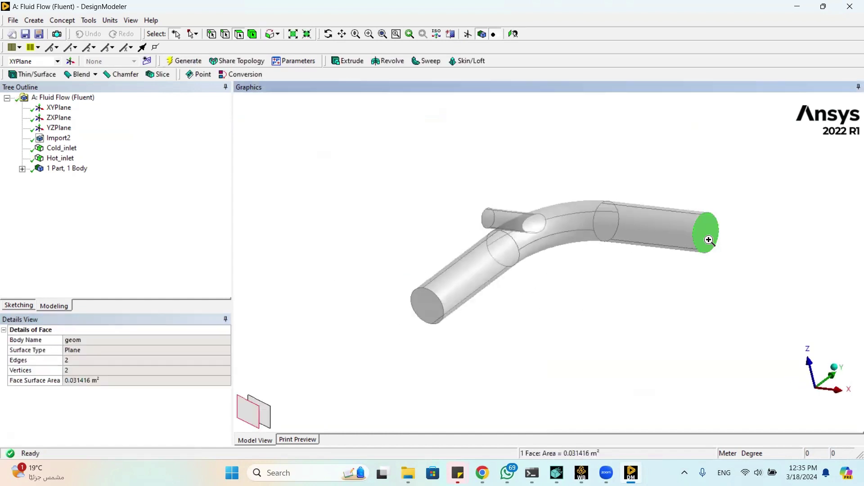
right_click(708, 237)
left_click(748, 435)
left_click(110, 350)
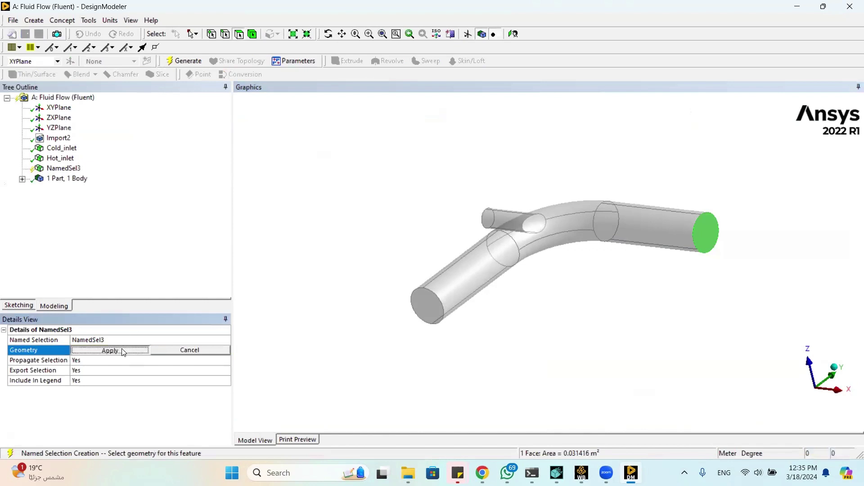
left_click(114, 341)
type("Outle")
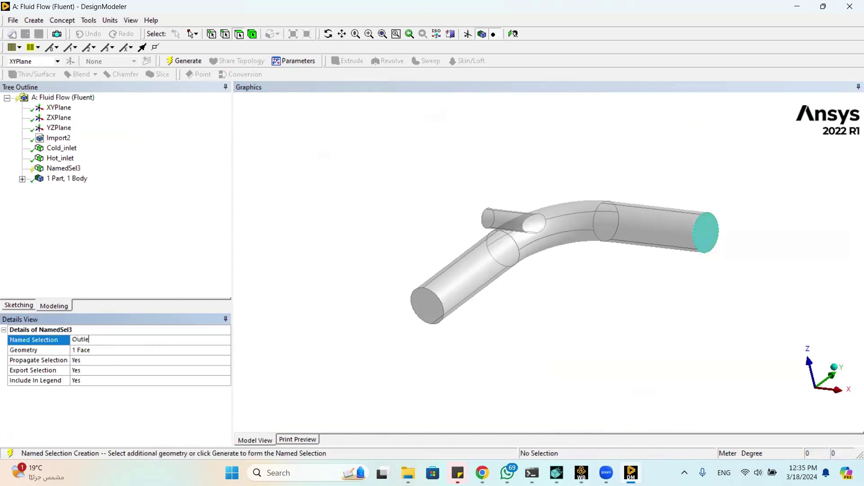
type("t")
key("Return")
left_click(184, 61)
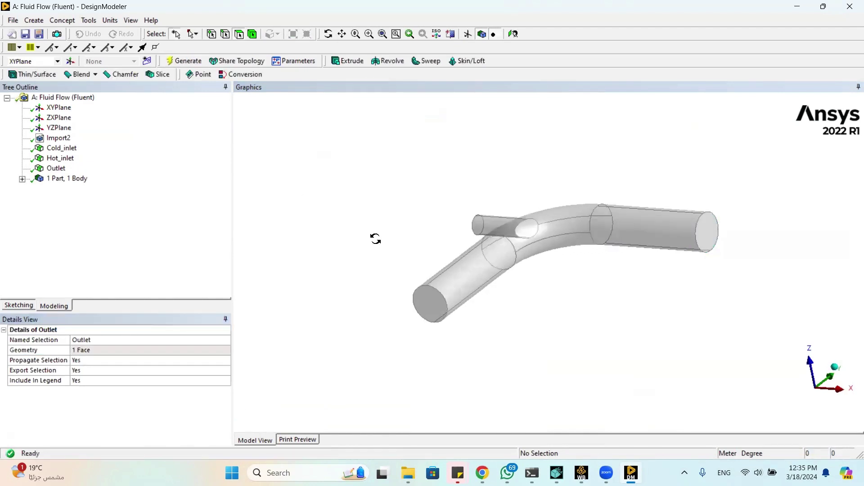
- Switch to Workbench and open the Mesh cell of the Fluid Flow (Fluent) system in Meshing
mouse_move(374, 239)
middle_mouse_down()
mouse_move(423, 266)
mouse_move(454, 252)
mouse_move(507, 284)
middle_mouse_up()
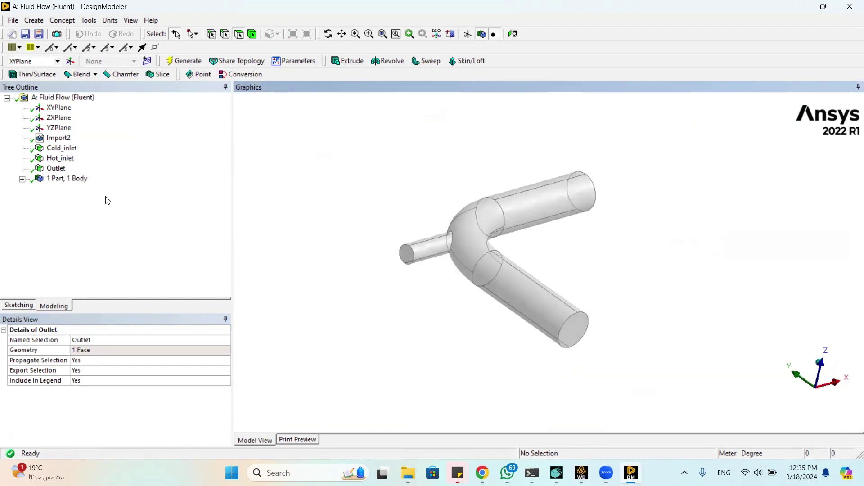
left_click(23, 180)
left_click(23, 179)
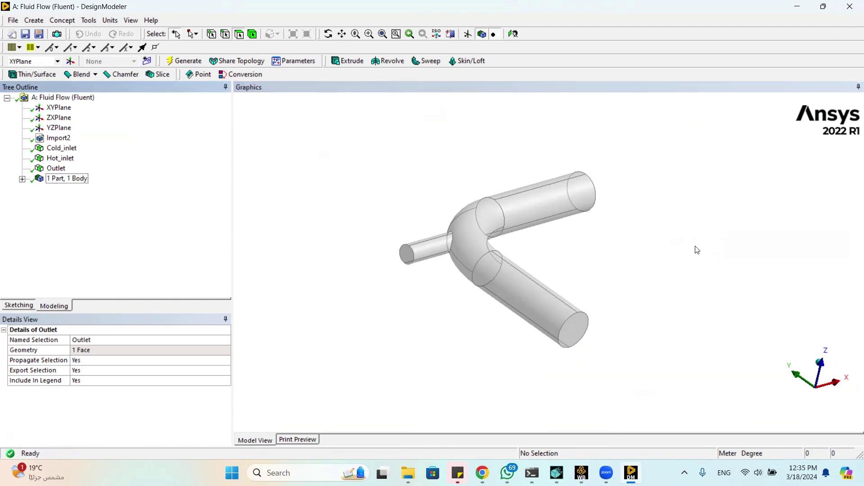
left_click(581, 473)
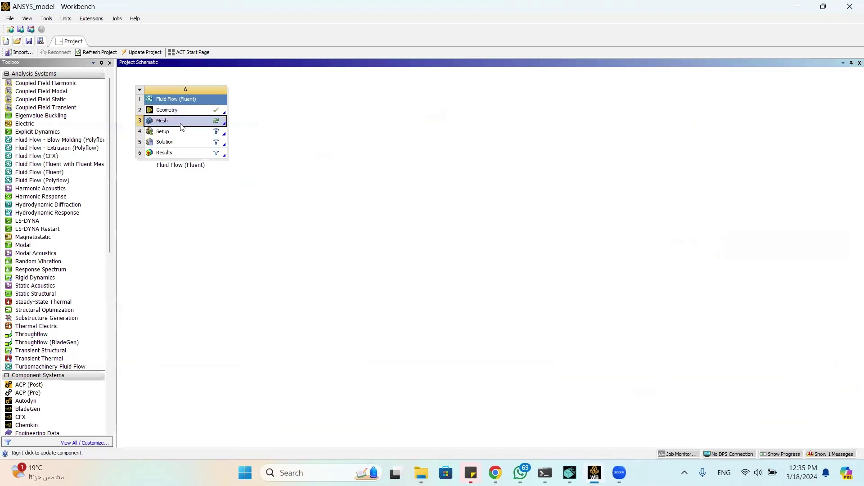
double_click(182, 122)
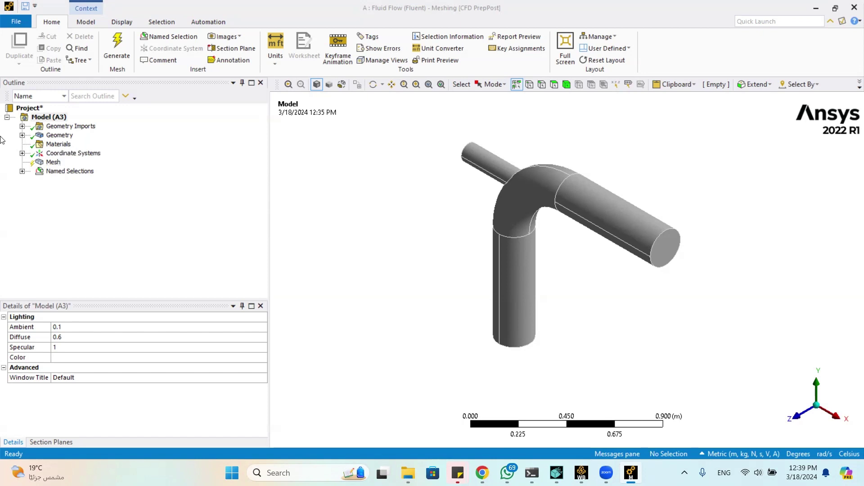
- Insert a mesh method and scope it to the pipe body
left_click(54, 163)
right_click(52, 166)
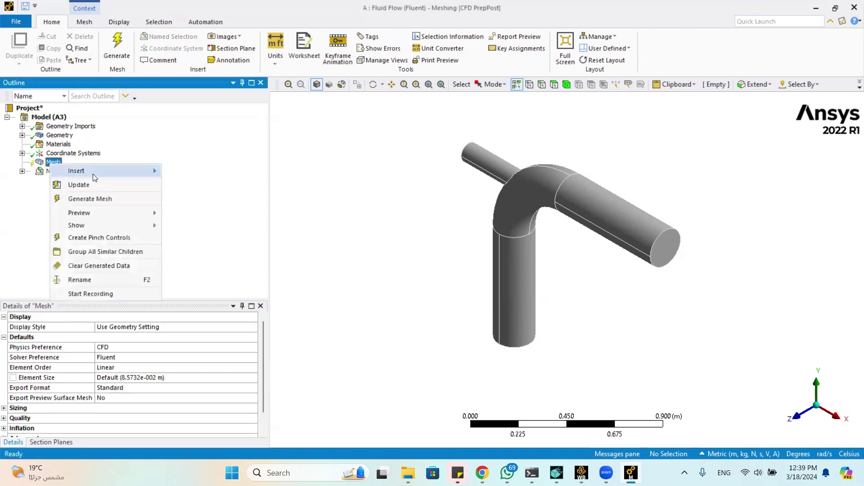
mouse_move(93, 173)
left_click(178, 175)
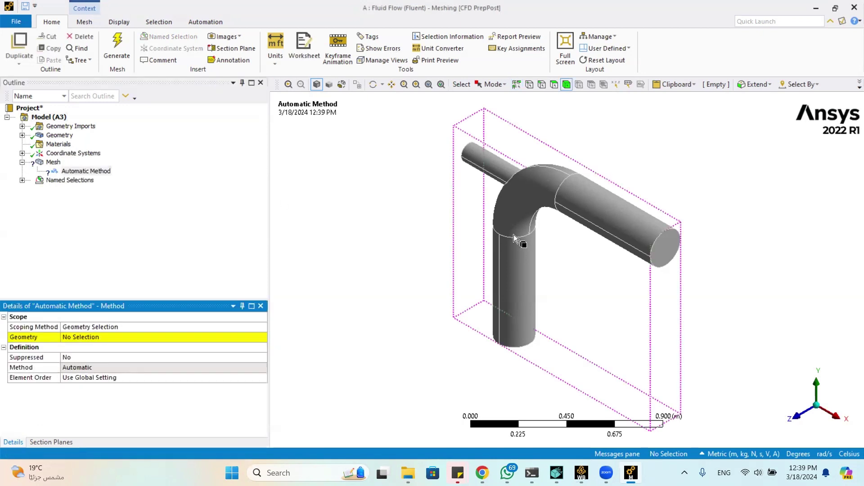
left_click(107, 337)
left_click(161, 337)
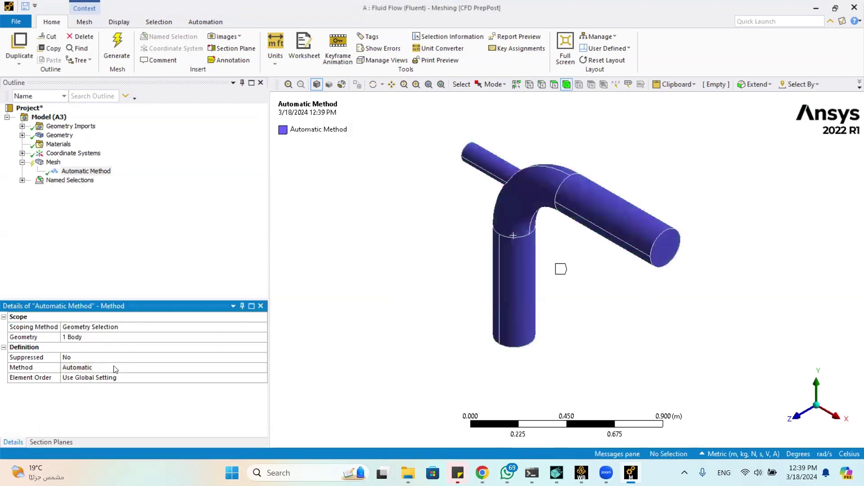
right_click(53, 163)
mouse_move(94, 172)
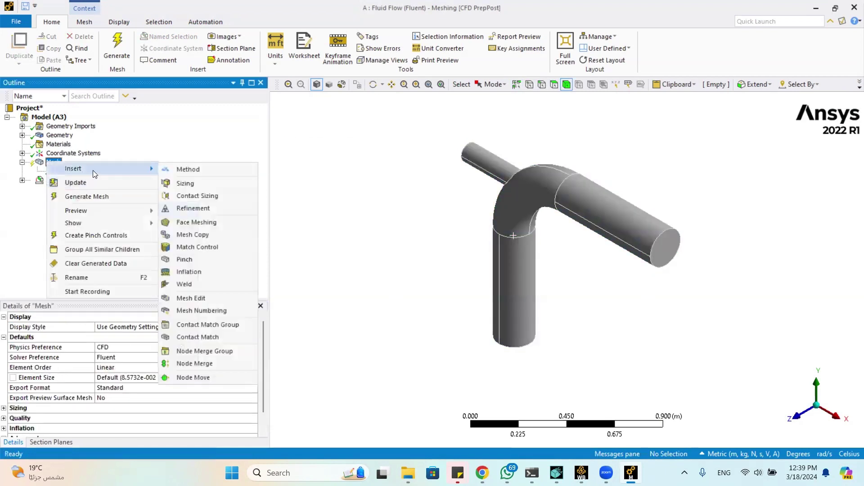
left_click(290, 206)
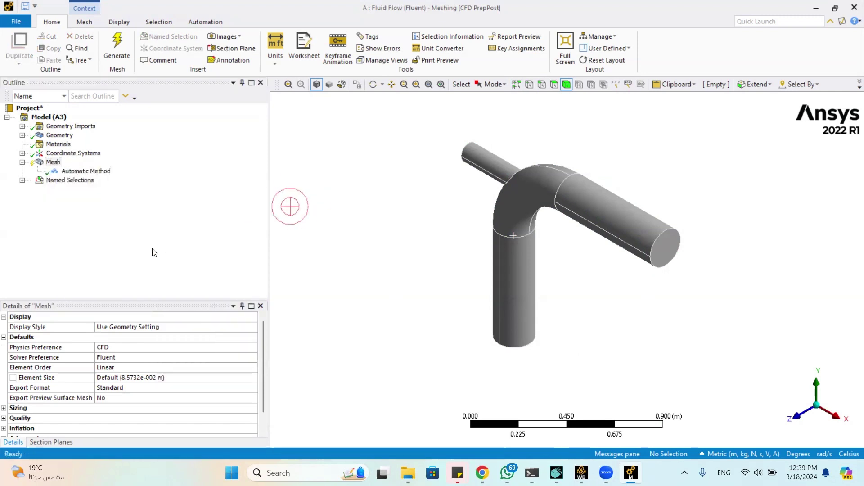
- Try linear element order and cycle the body's mesh method through Hex Dominant and Layered Tetrahedrons, returning to Automatic
left_click(82, 170)
left_click(97, 378)
scroll(104, 380, "down", 2)
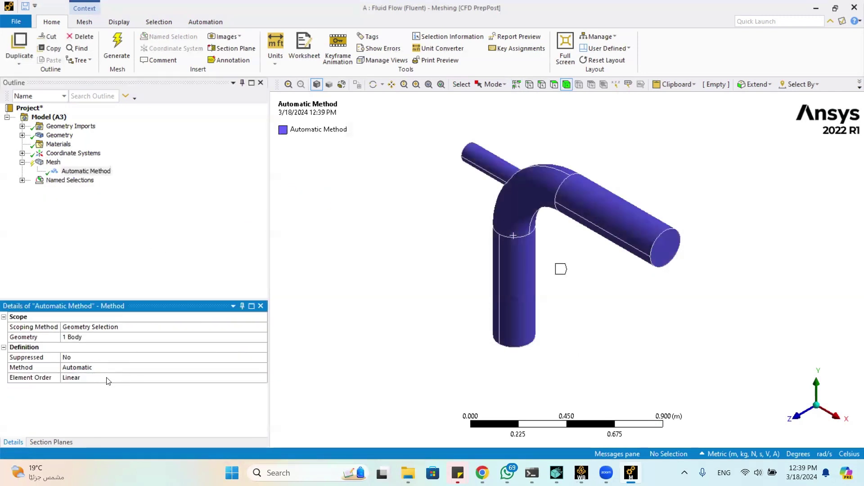
left_click(104, 368)
scroll(104, 368, "down", 1)
left_click(104, 369)
scroll(106, 368, "down", 2)
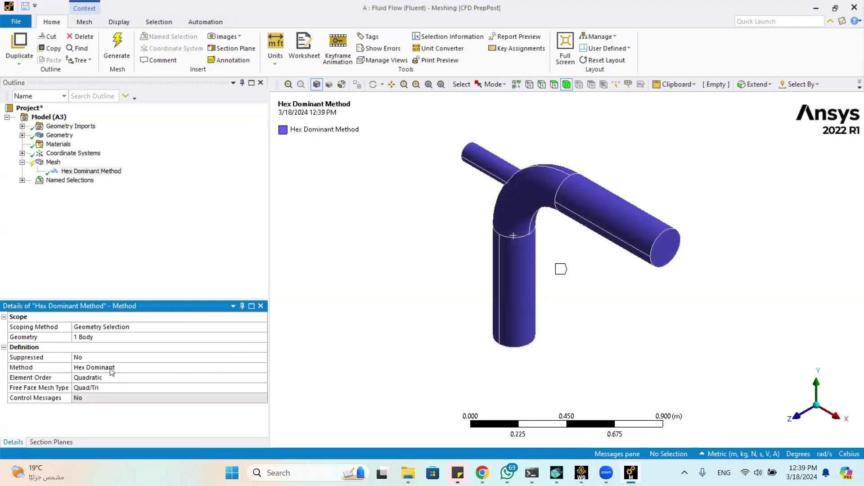
scroll(111, 368, "down", 3)
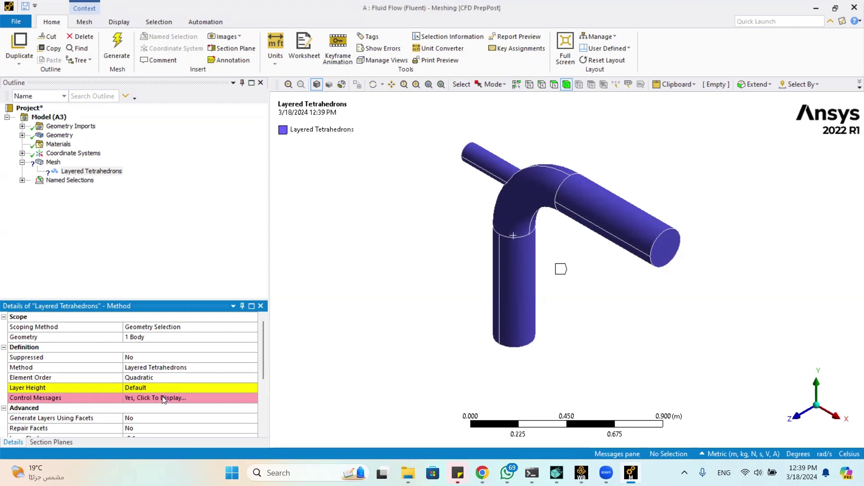
scroll(161, 373, "up", 6)
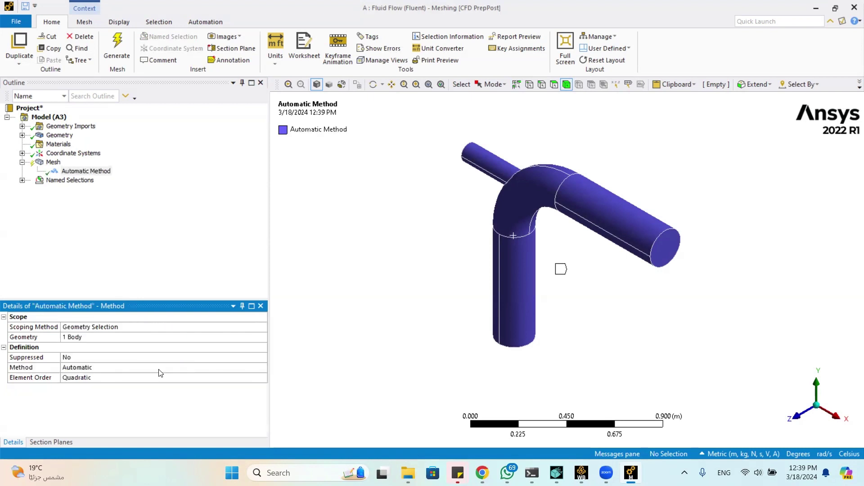
- Set the pipe body's mesh method to Tetrahedrons with Linear element order
scroll(130, 369, "down", 1)
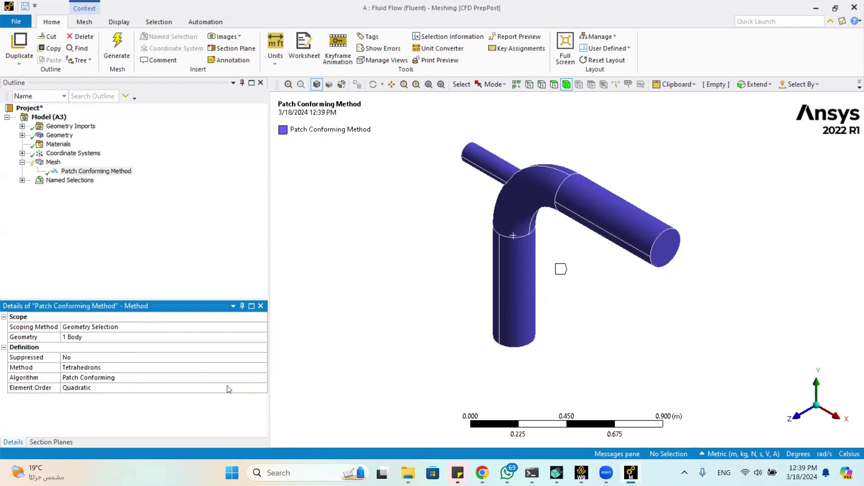
left_click(139, 388)
left_click(262, 388)
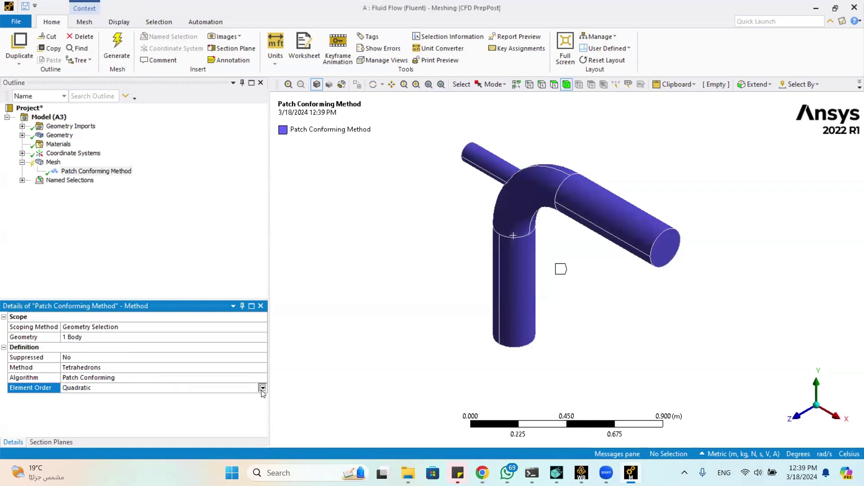
left_click(149, 404)
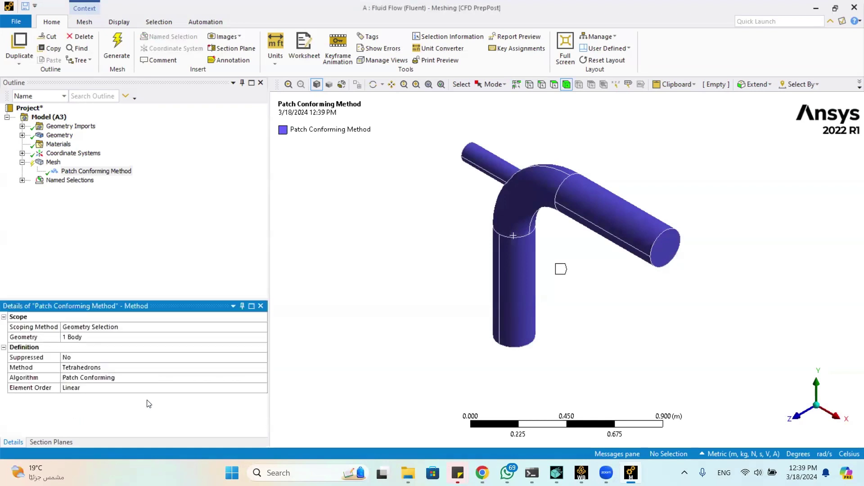
- Insert a body sizing on the pipe body with an element size of 1e-002 m
right_click(53, 162)
mouse_move(135, 169)
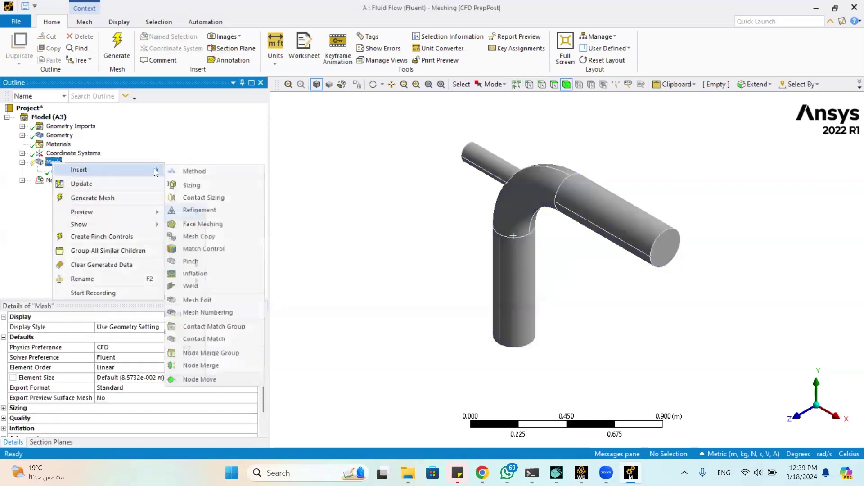
left_click(212, 186)
left_click(114, 336)
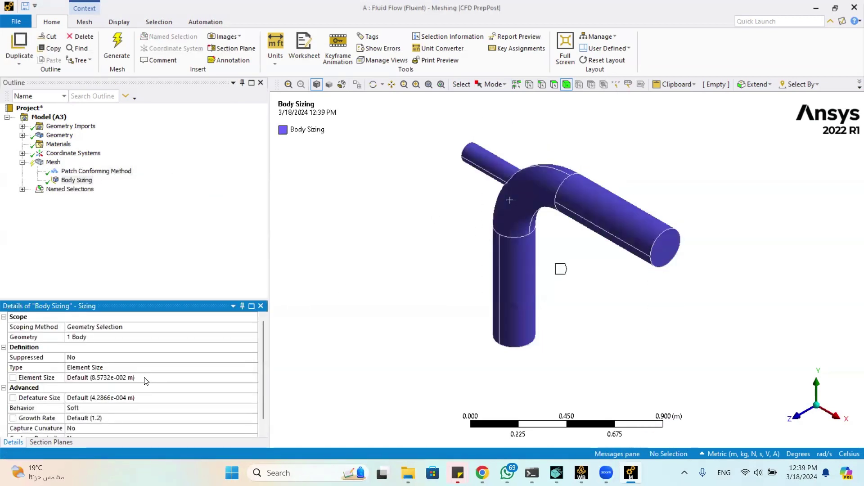
left_click(167, 379)
type("1.e")
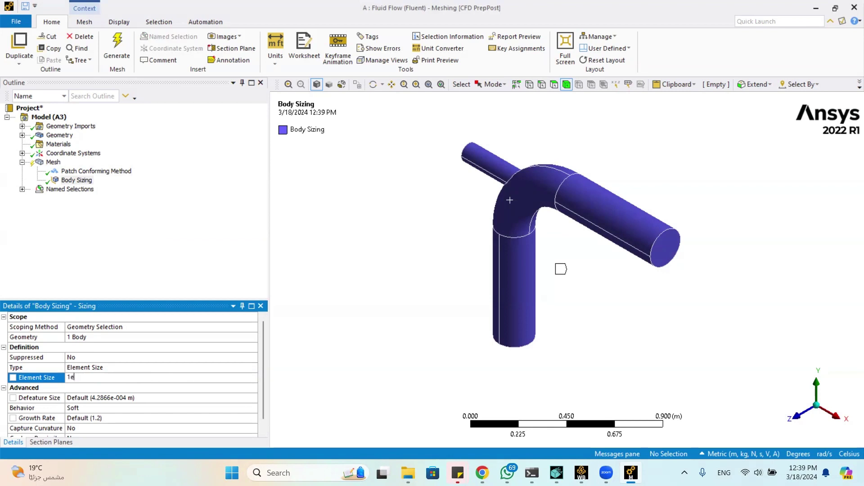
type("-002")
key("Return")
- Generate the mesh and inspect the meshed pipe junction from several angles
left_click(117, 49)
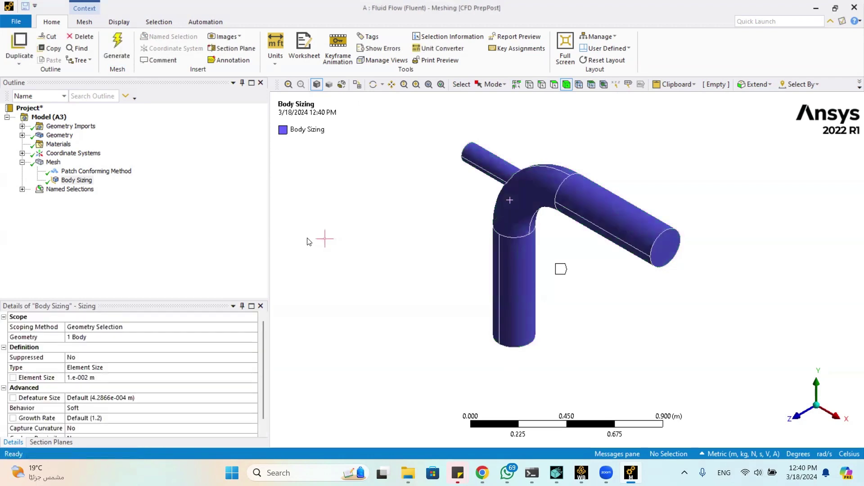
left_click(53, 162)
mouse_move(411, 251)
middle_mouse_down()
mouse_move(388, 220)
mouse_move(532, 185)
mouse_move(605, 196)
mouse_move(504, 203)
mouse_move(525, 177)
mouse_move(547, 173)
middle_mouse_up()
scroll(606, 196, "up", 3)
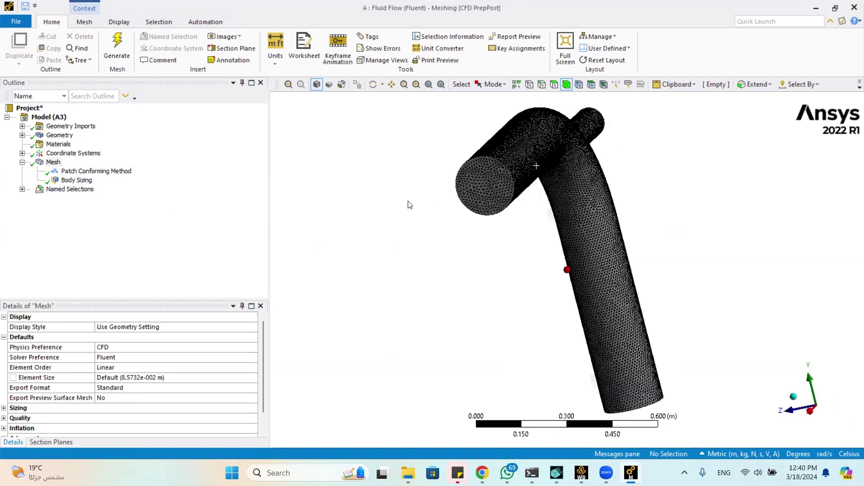
middle_click_drag(409, 205, 402, 206)
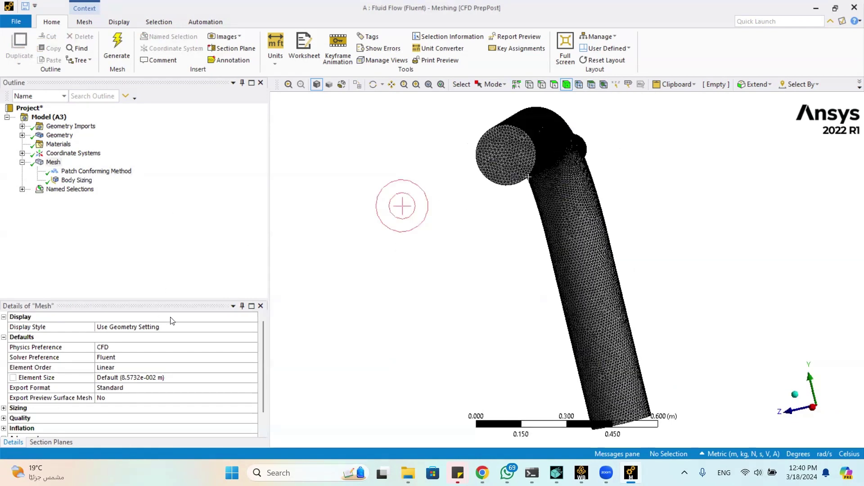
- Insert an inflation control into the mesh, scoped to the pipe body
right_click(43, 164)
mouse_move(89, 175)
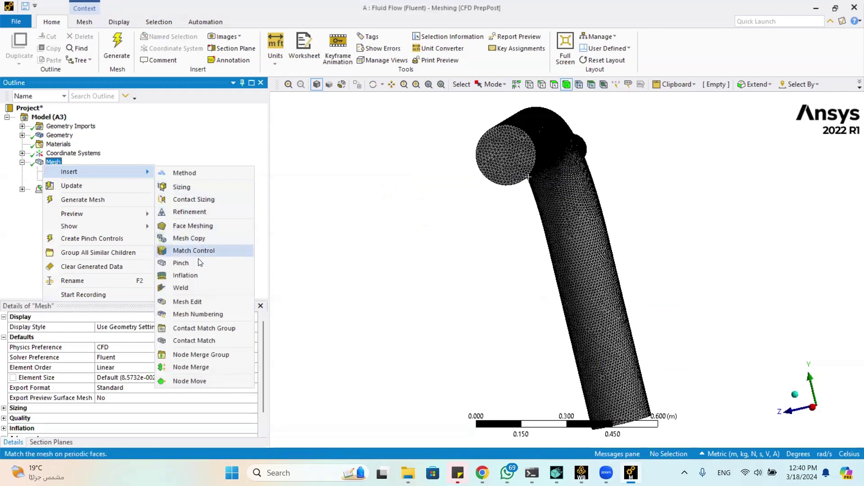
left_click(185, 275)
left_click(577, 232)
left_click(169, 336)
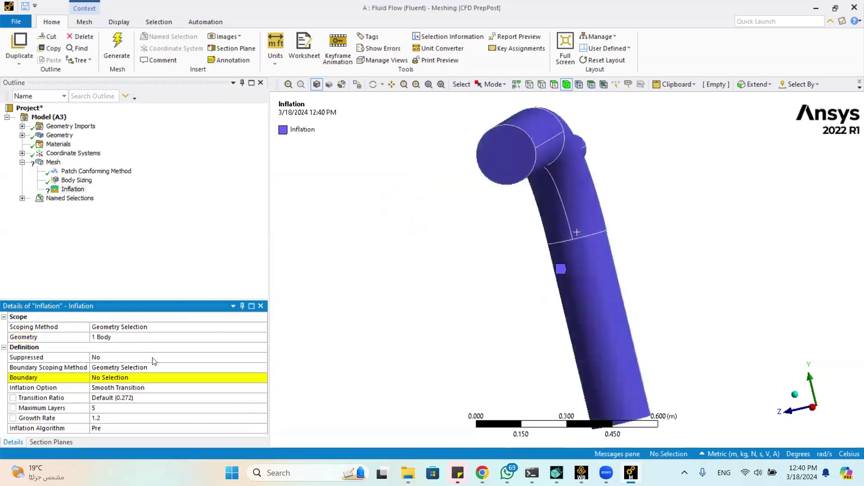
- Start defining the inflation boundary and box-select all faces of the pipe body
left_click(128, 379)
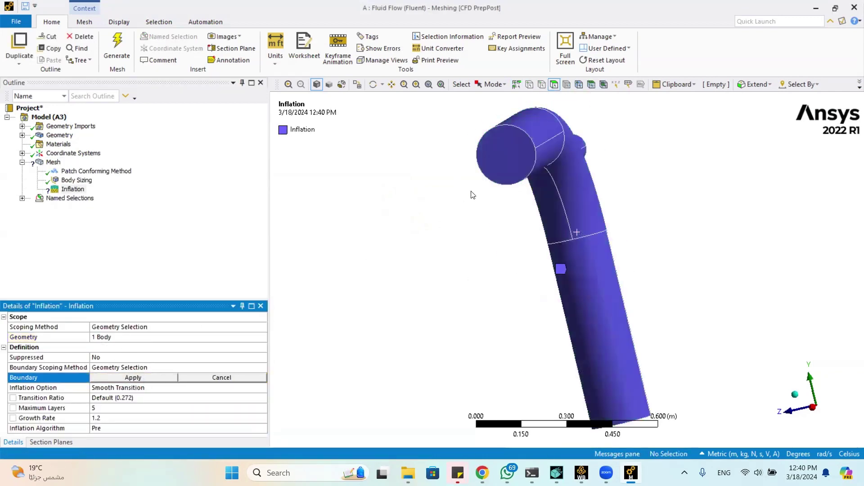
scroll(468, 187, "down", 4)
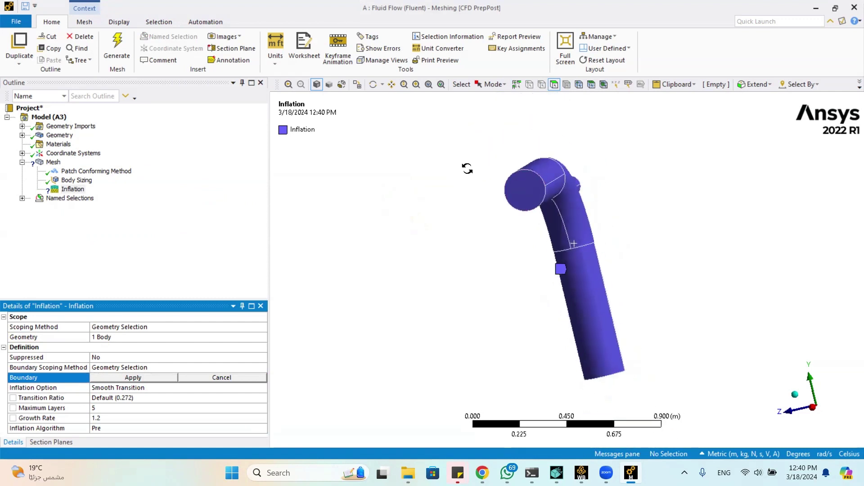
middle_click_drag(467, 169, 422, 199)
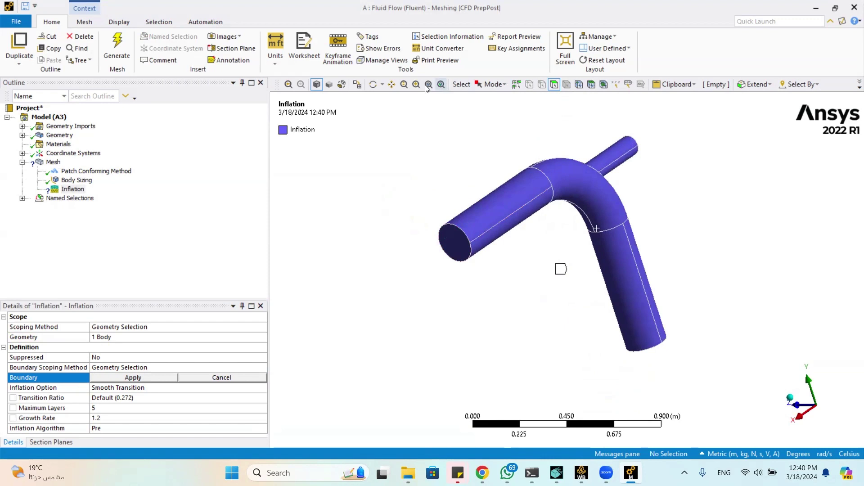
left_click(492, 84)
left_click(499, 111)
left_click_drag(410, 111, 688, 380)
middle_click_drag(688, 380, 500, 234)
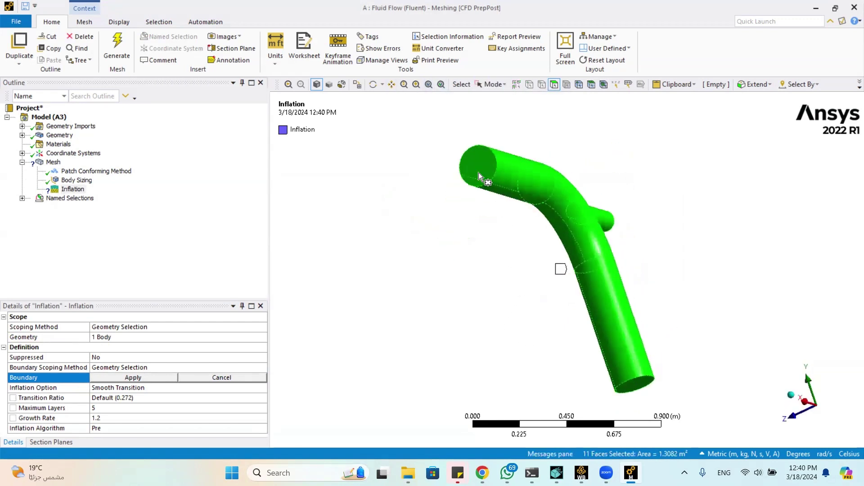
- Deselect the open end faces of the pipes one by one and apply the remaining wall faces as the inflation boundary
left_click(493, 84)
left_click(494, 93)
left_click(493, 84)
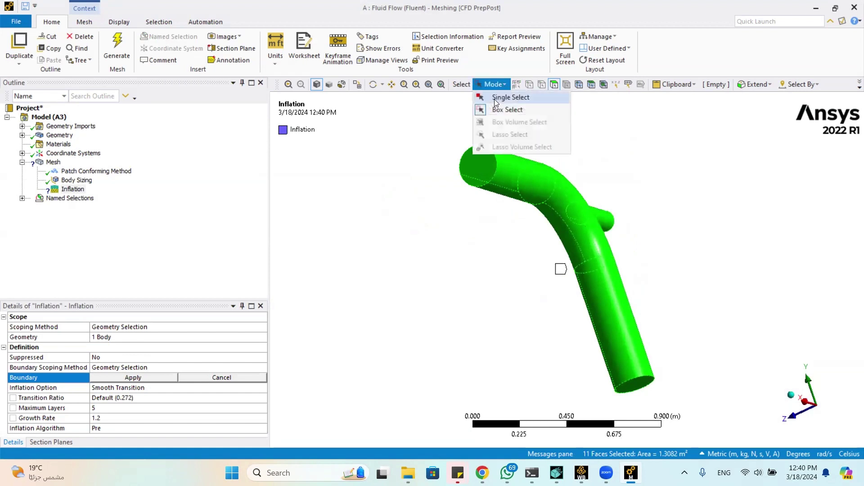
left_click(494, 99)
left_click(477, 160, "ctrl")
middle_click_drag(497, 220, 339, 234)
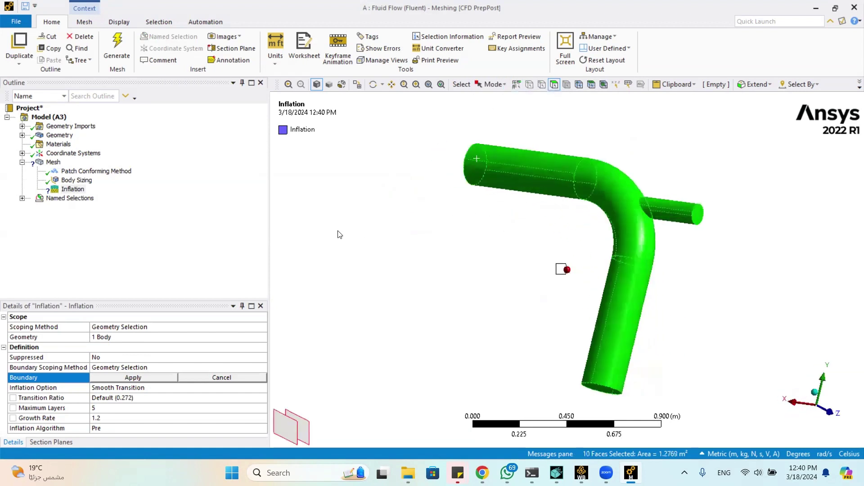
left_click(698, 213, "ctrl")
middle_click_drag(699, 212, 401, 283)
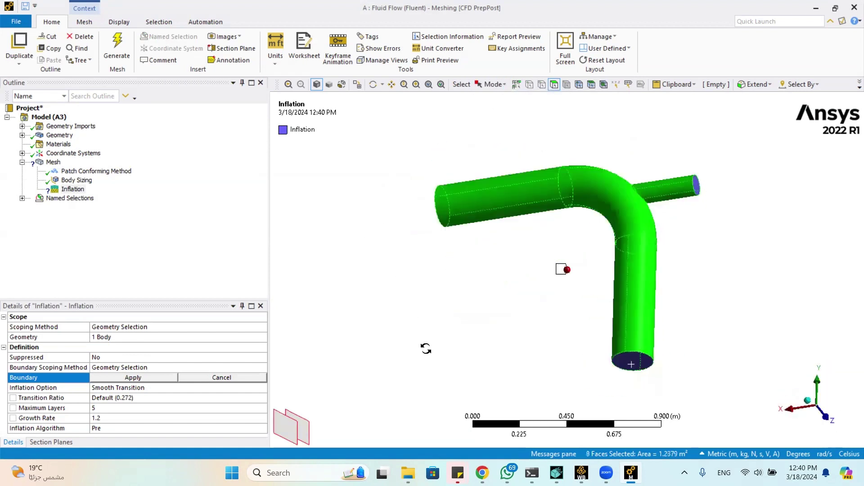
left_click(122, 378)
- Switch to Chrome, search Google for "y+ calculator" in a new tab, and open Cadence's Compute Grid Spacing for a Given Y+ page
left_click(139, 390)
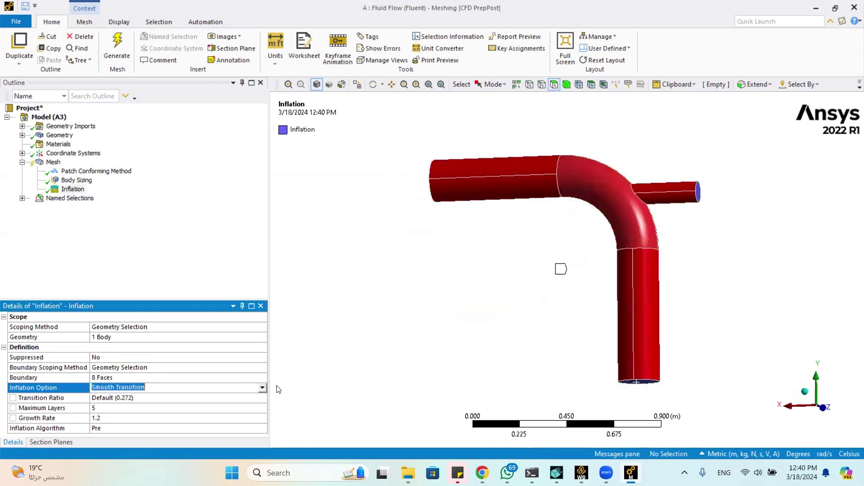
left_click(263, 388)
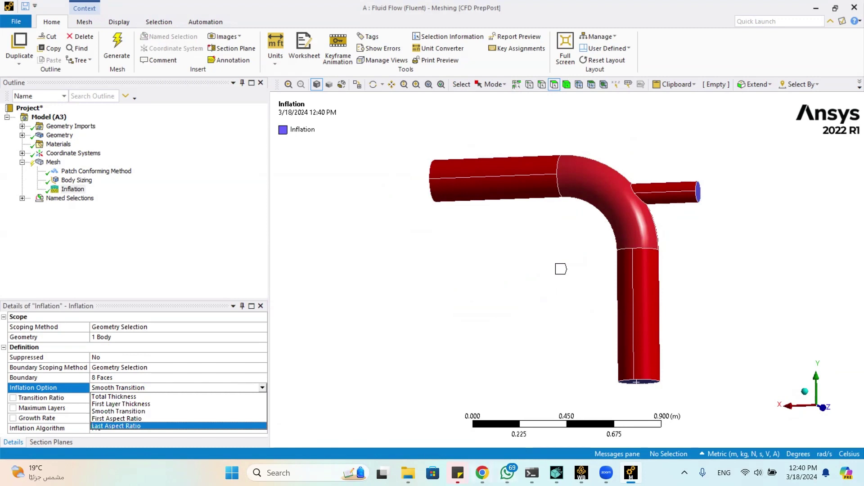
mouse_move(483, 472)
left_click(485, 428)
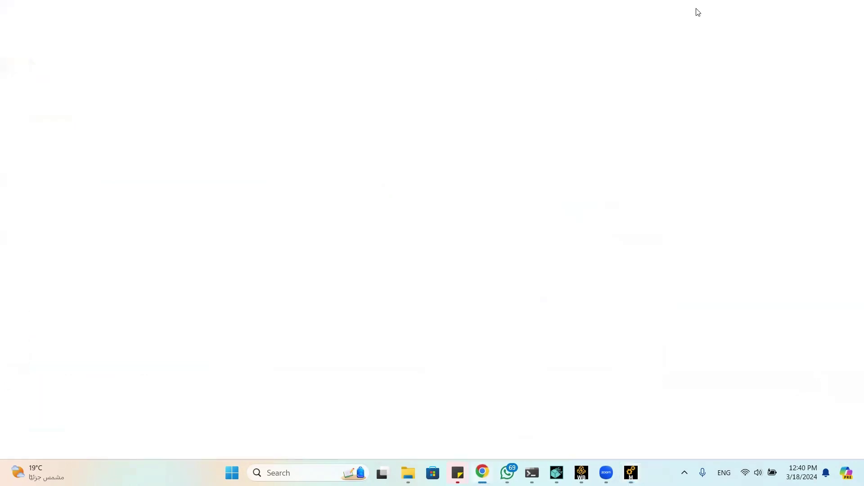
key("ctrl+t")
type("g")
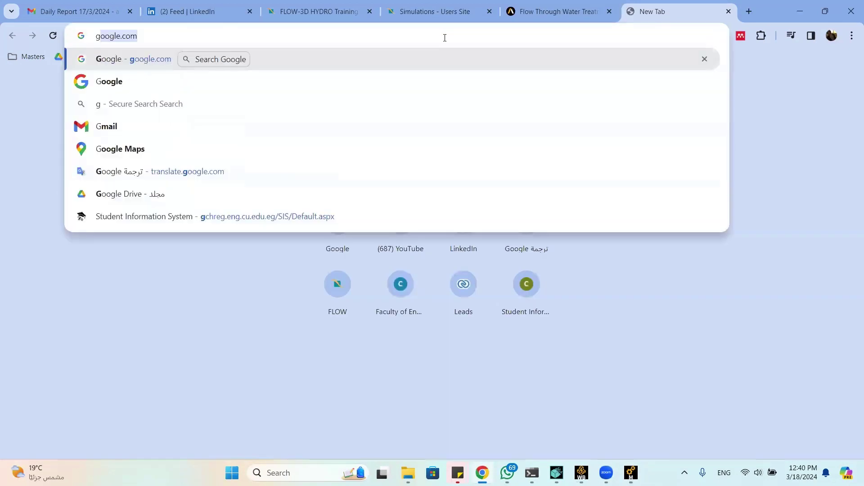
key("Return")
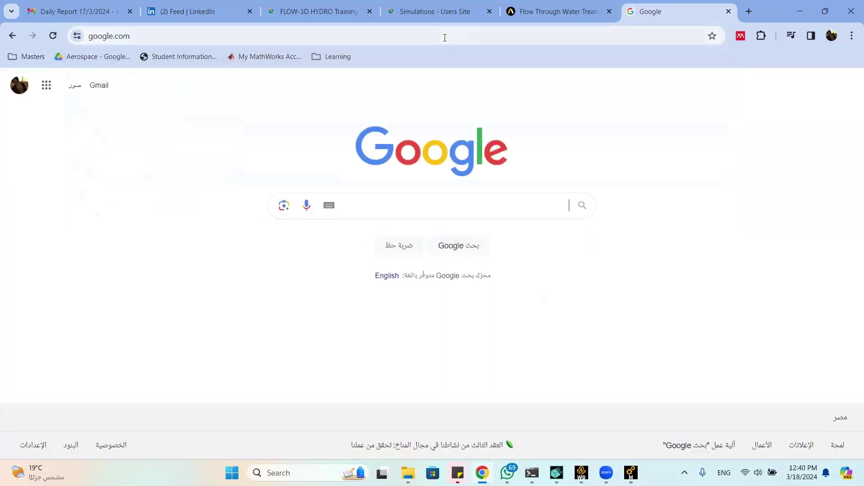
type("y+")
left_click(538, 235)
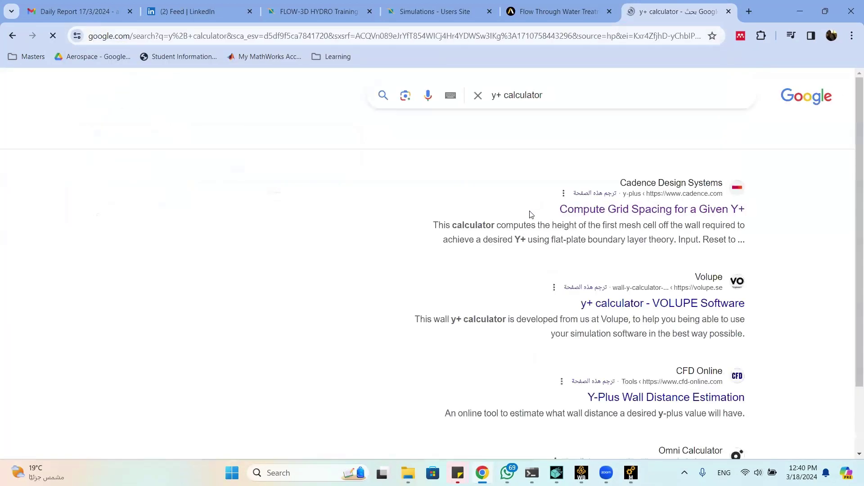
left_click(670, 208)
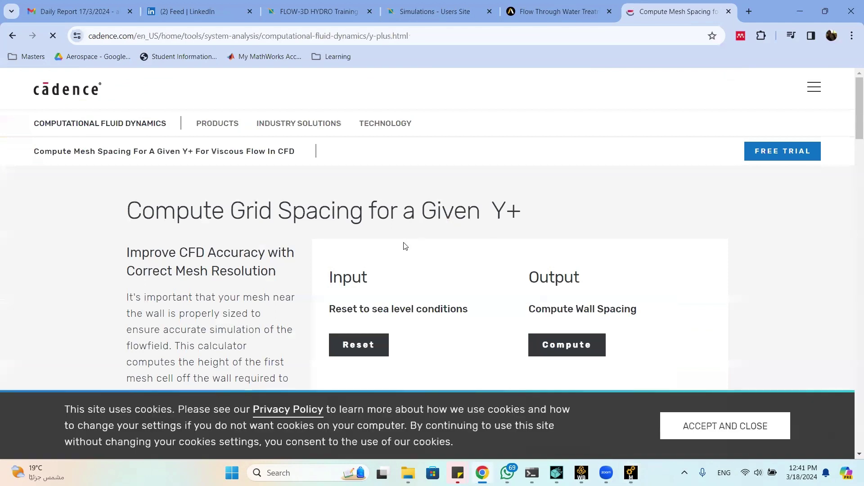
- Enter a freestream density of 1000 kg/m3 and a dynamic viscosity of 0.001 kg/m s in the calculator
scroll(396, 252, "down", 3)
double_click(389, 260)
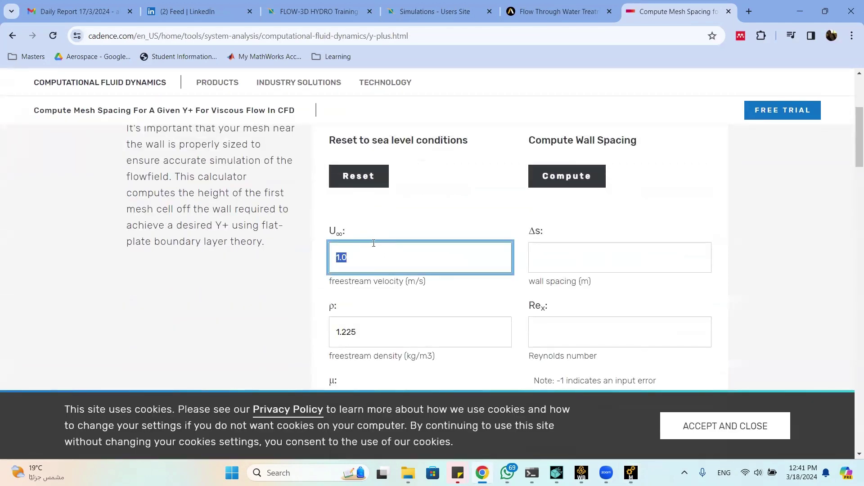
scroll(374, 245, "down", 2)
left_click(371, 222)
double_click(371, 222)
type("1000")
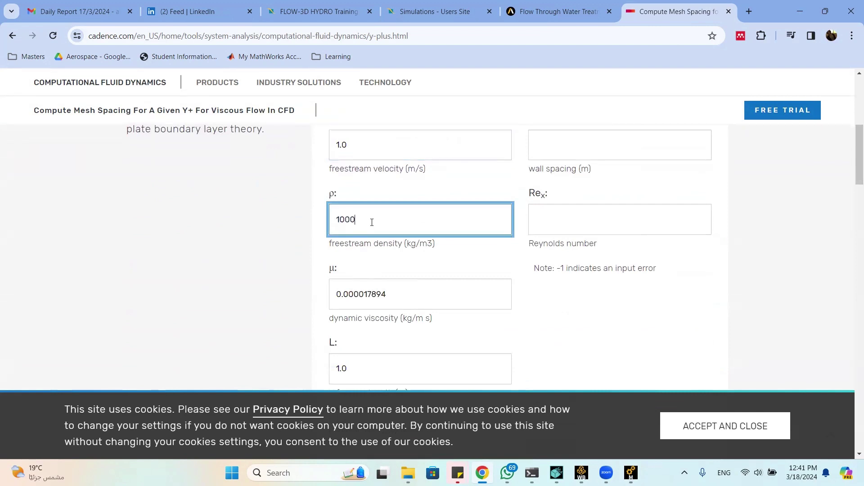
left_click_drag(388, 295, 309, 280)
type("0.001")
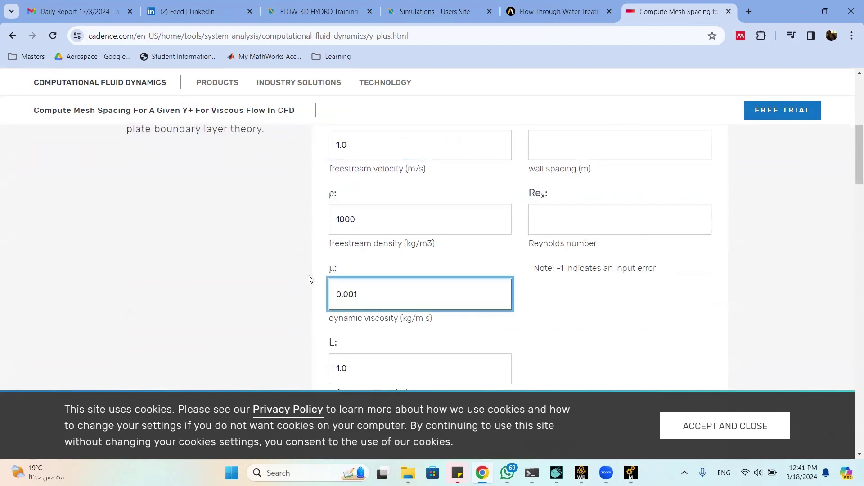
- Set the calculator's reference length to 0.15 m, keeping the desired y+ at 1.0
scroll(315, 286, "down", 2)
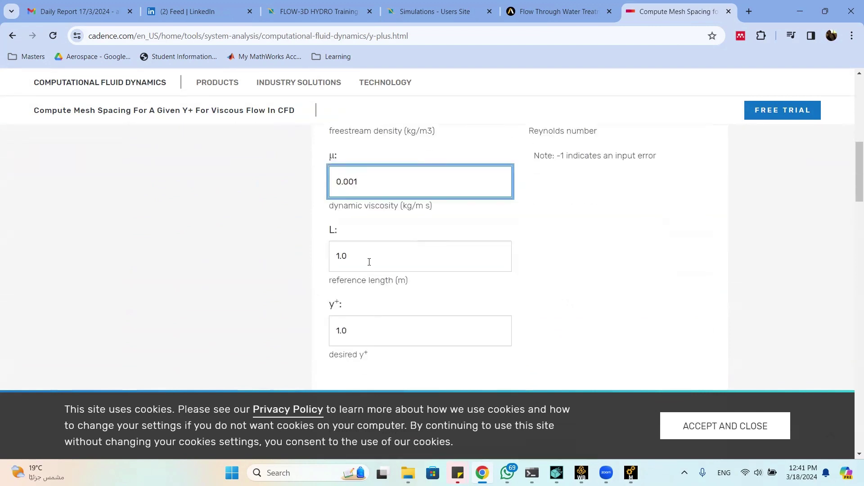
double_click(369, 262)
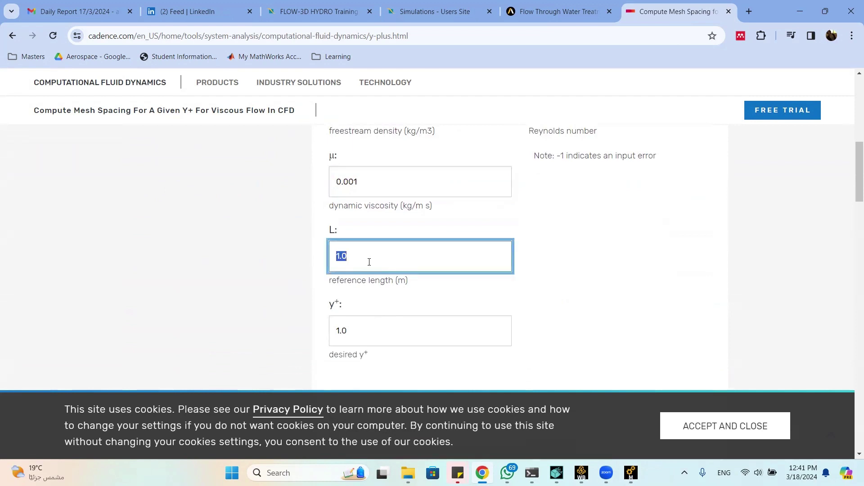
type("0.15")
left_click(389, 327)
- Compute the wall spacing and examine the resulting Reynolds number and first cell height
scroll(562, 258, "up", 5)
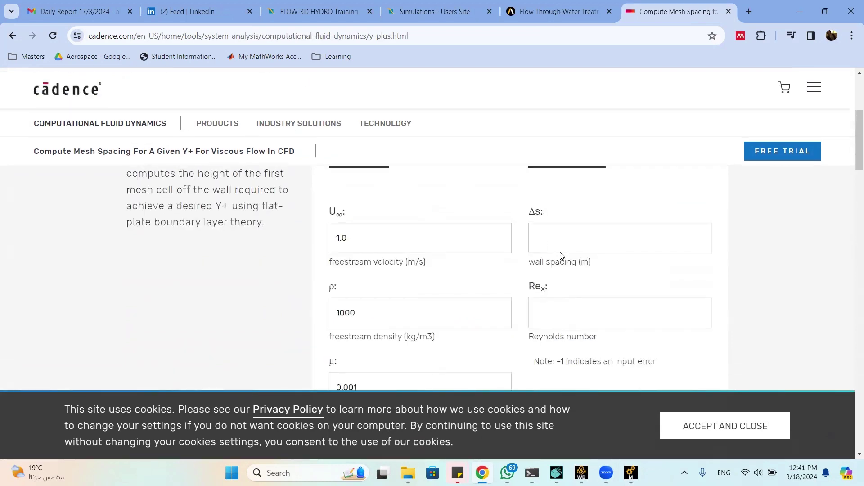
left_click(575, 237)
scroll(609, 251, "down", 3)
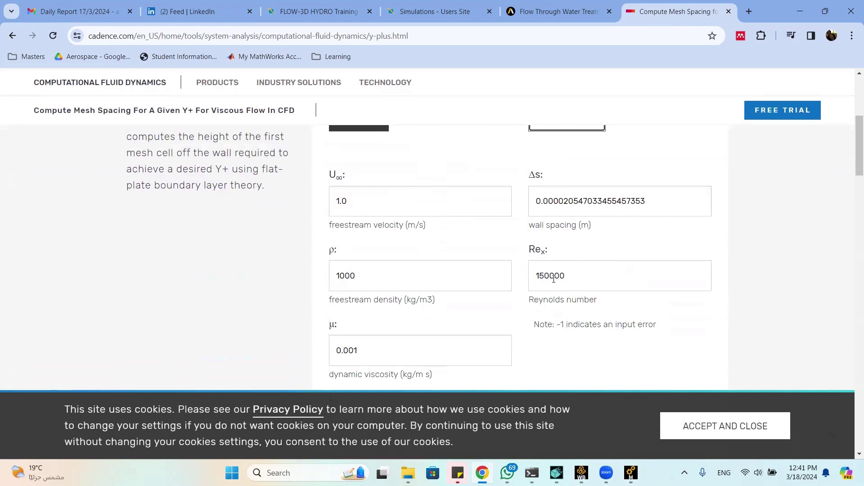
left_click_drag(550, 278, 537, 273)
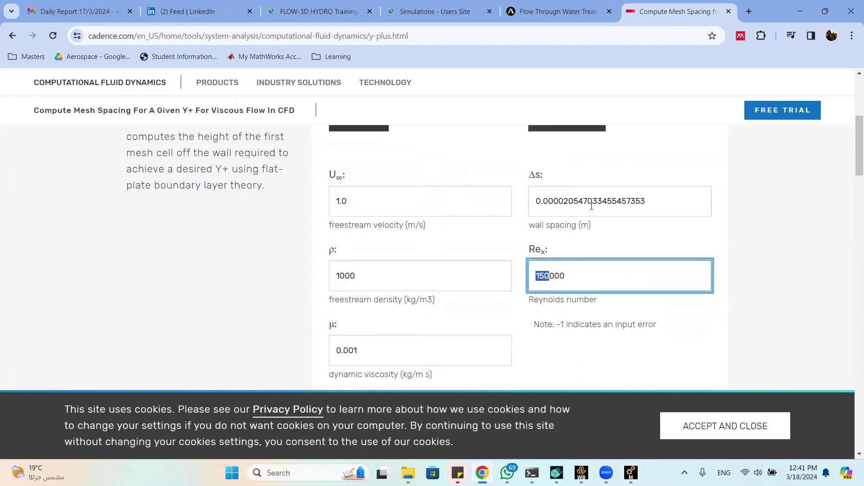
left_click_drag(565, 202, 541, 204)
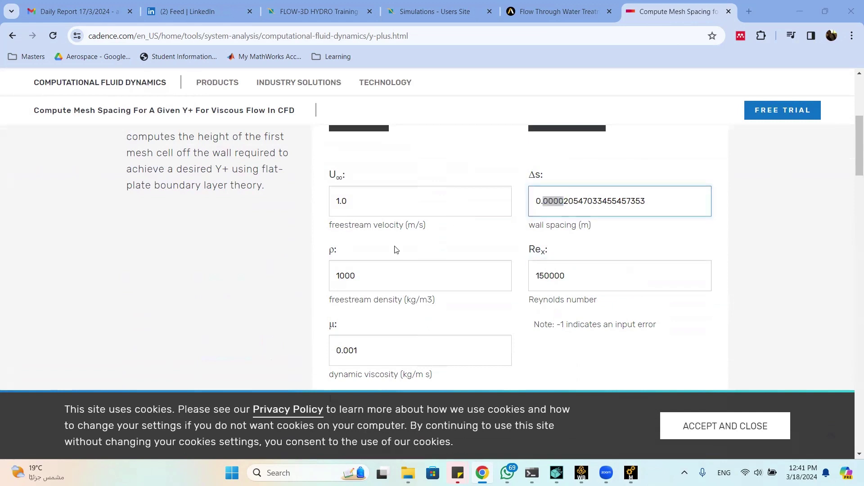
- Switch back to Ansys Meshing and set the inflation option to First Layer Thickness
key("alt+Tab")
key("alt+Tab")
key("alt+Tab")
key("alt+Tab")
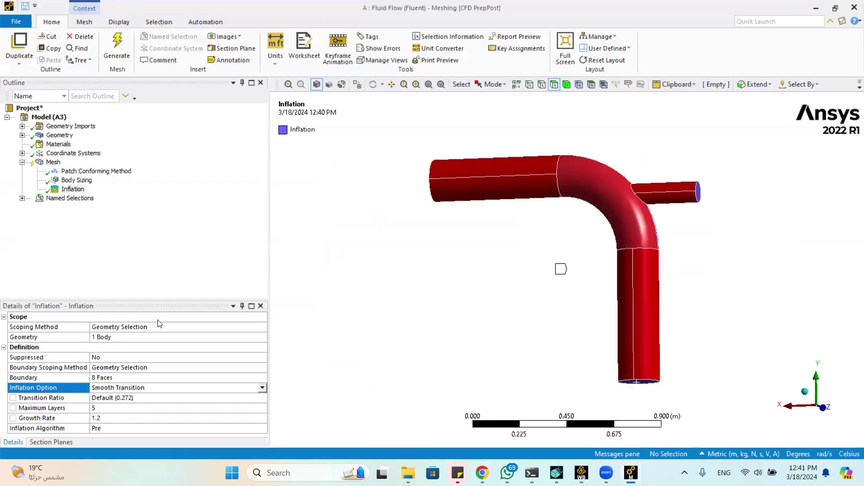
left_click(153, 388)
left_click(262, 388)
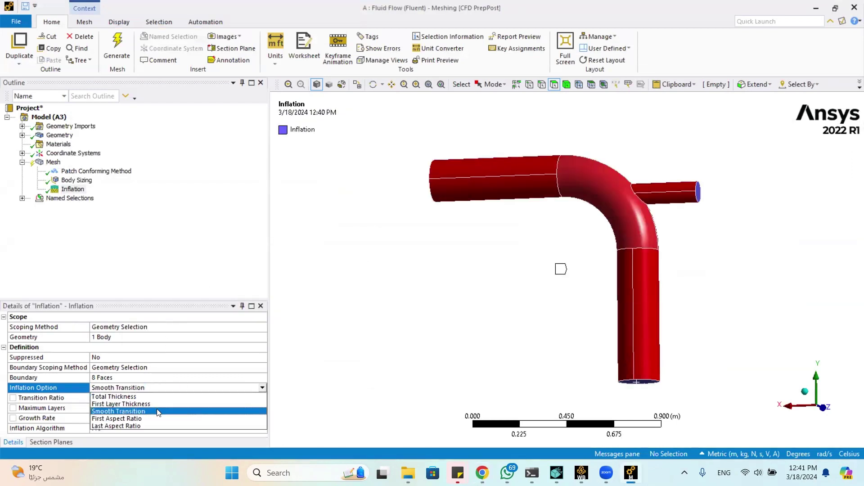
left_click(157, 412)
left_click(262, 388)
left_click(126, 404)
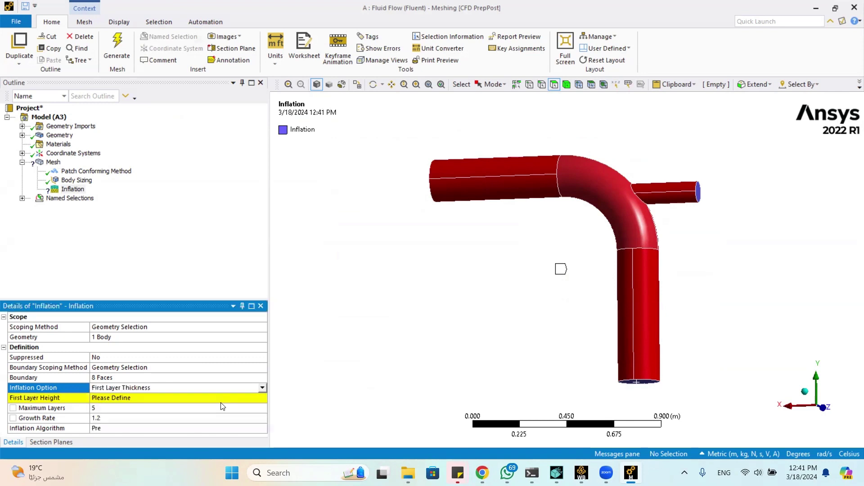
- Set the inflation's first layer height to 2e-5 m, checking it against the calculator, and its maximum layers to 10
left_click(127, 400)
type("0.")
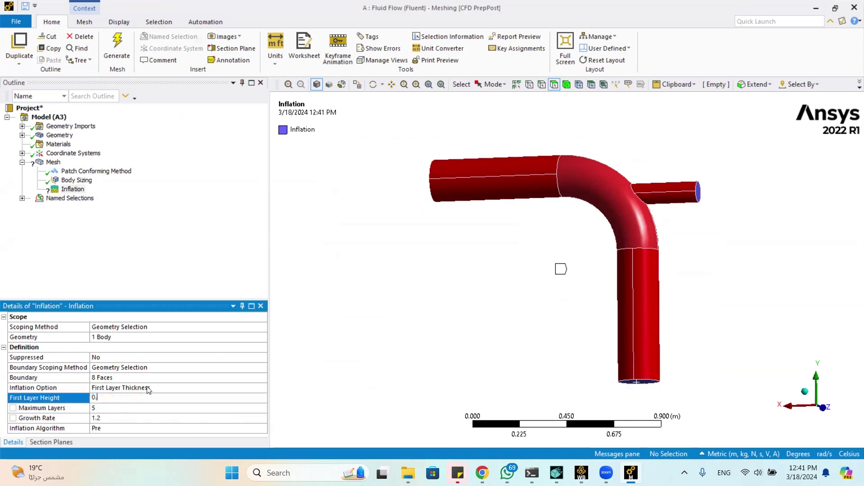
type("2e-5")
key("Return")
key("alt+Tab")
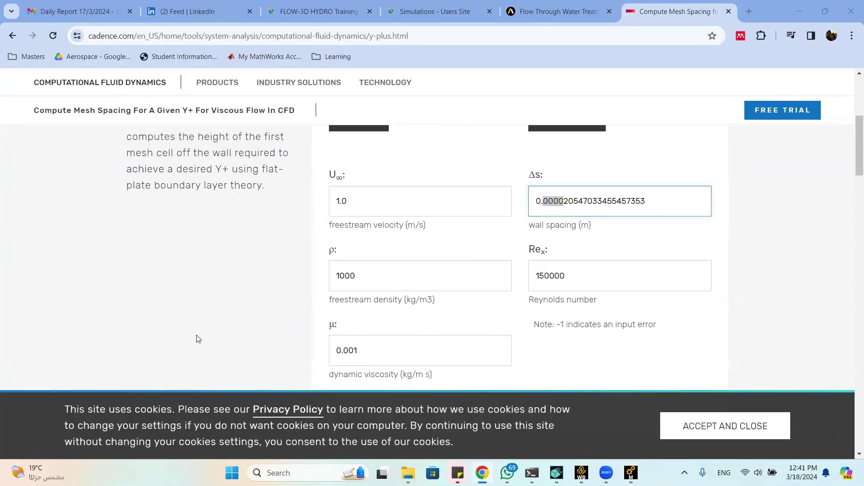
key("alt+Tab")
left_click(111, 408)
type("10")
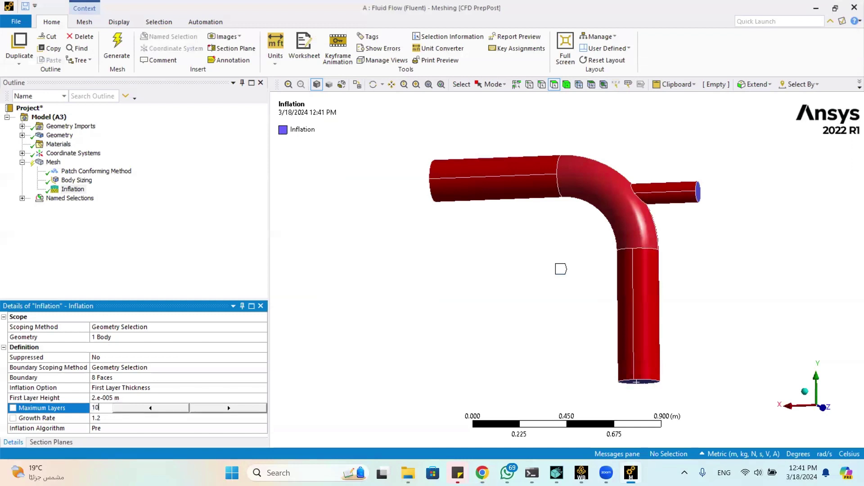
key("Return")
- Generate the mesh with inflation and inspect it closely at the edge of the main pipe's open end
left_click(117, 49)
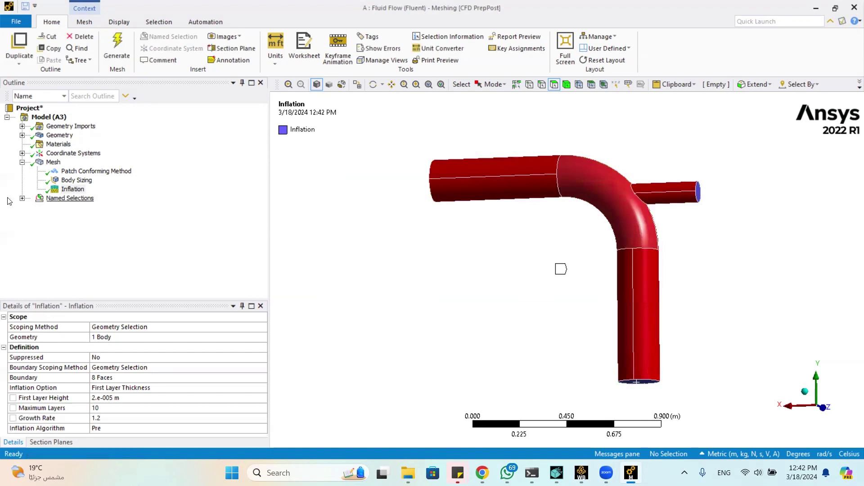
left_click(53, 162)
middle_click_drag(484, 217, 525, 166)
scroll(526, 171, "up", 3)
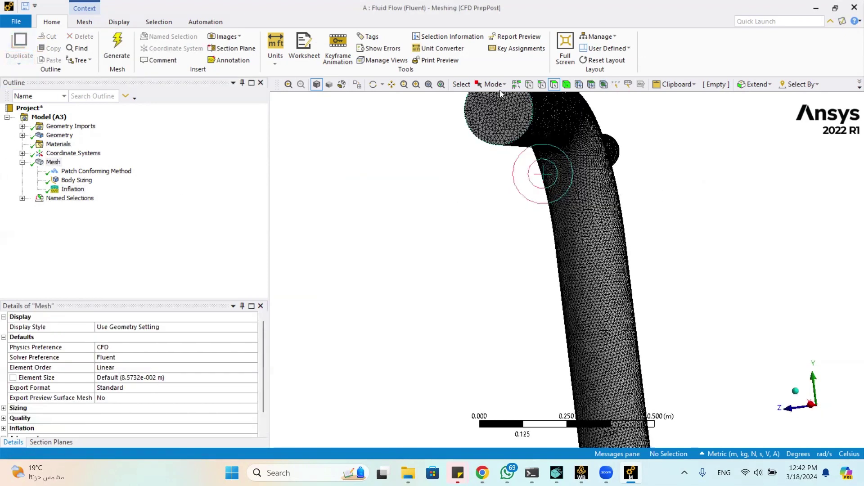
scroll(500, 90, "up", 1)
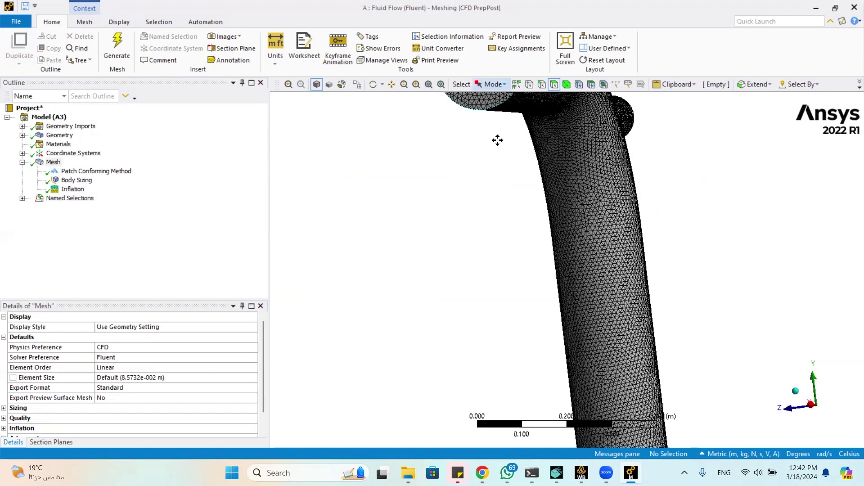
scroll(498, 140, "up", 3)
scroll(571, 230, "up", 3)
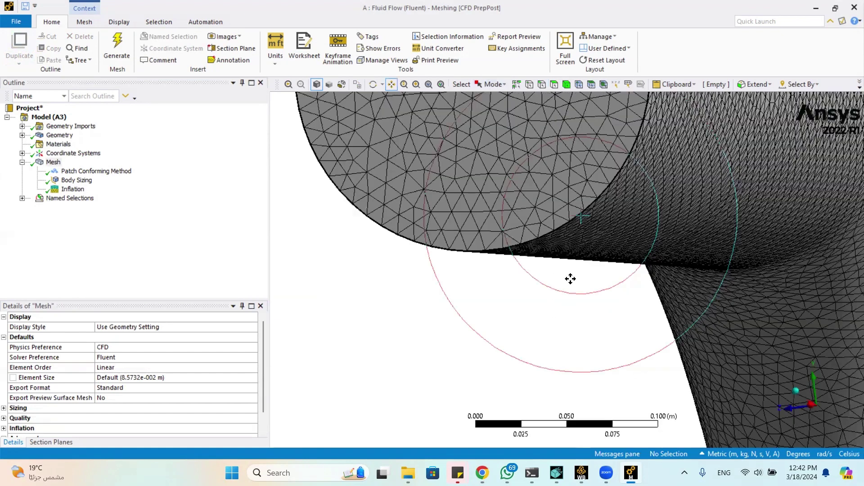
- Examine the thin inflation layers along the rim of the main pipe's open end, then the overall pipe mesh
scroll(666, 252, "up", 3)
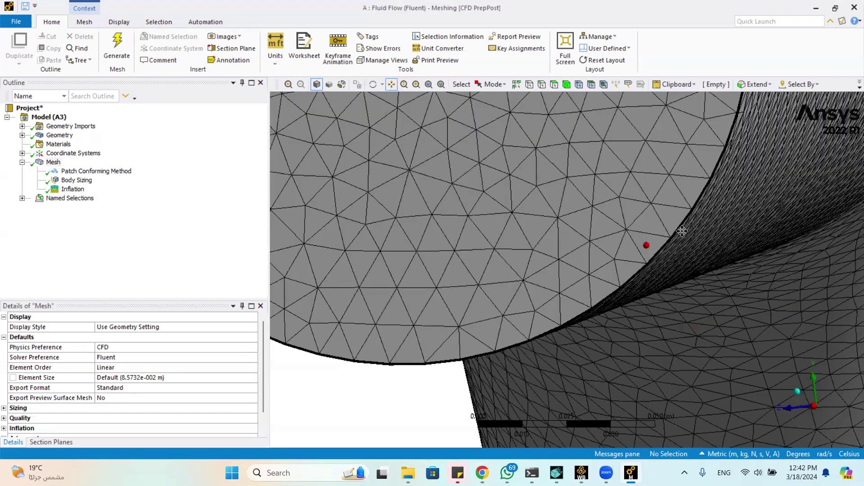
scroll(583, 223, "up", 3)
scroll(535, 223, "up", 5)
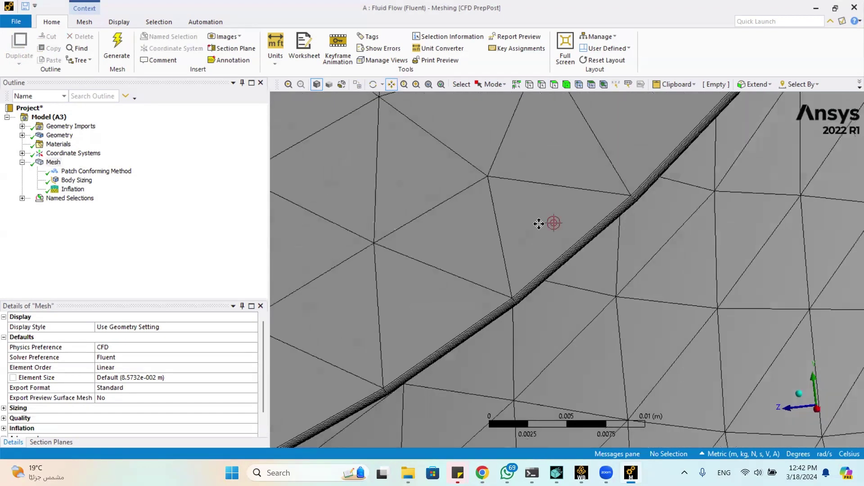
scroll(536, 223, "down", 5)
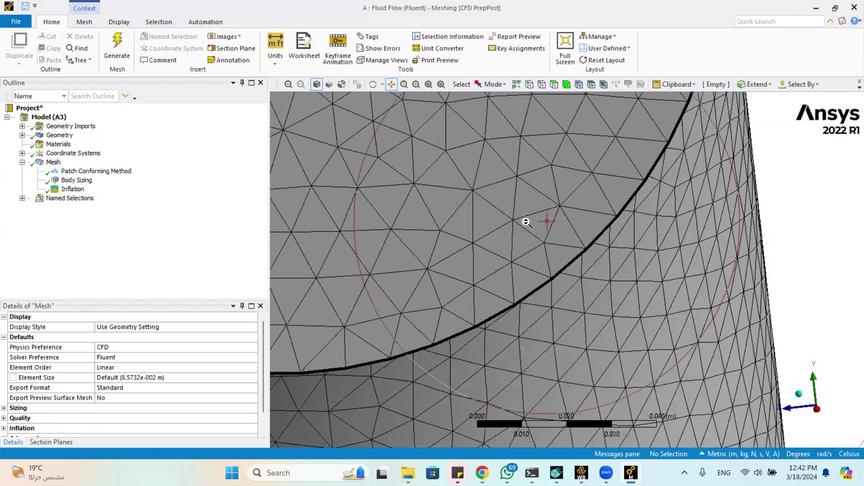
scroll(513, 225, "down", 3)
scroll(473, 252, "down", 3)
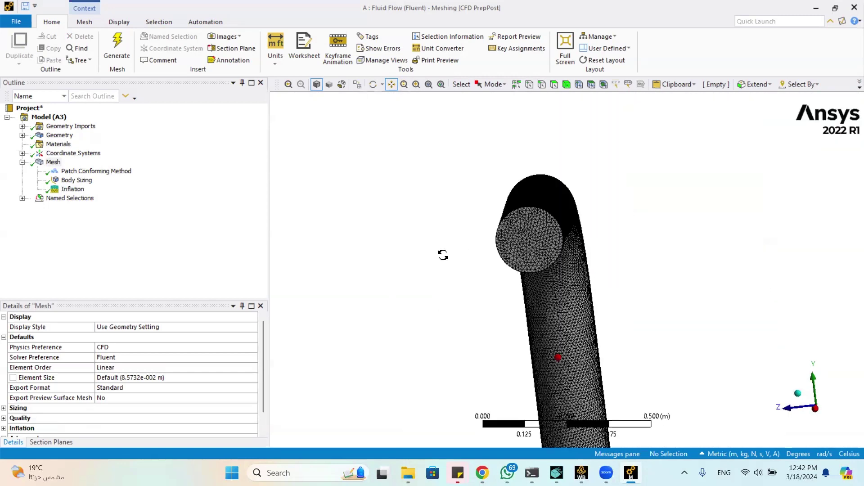
scroll(133, 397, "down", 1)
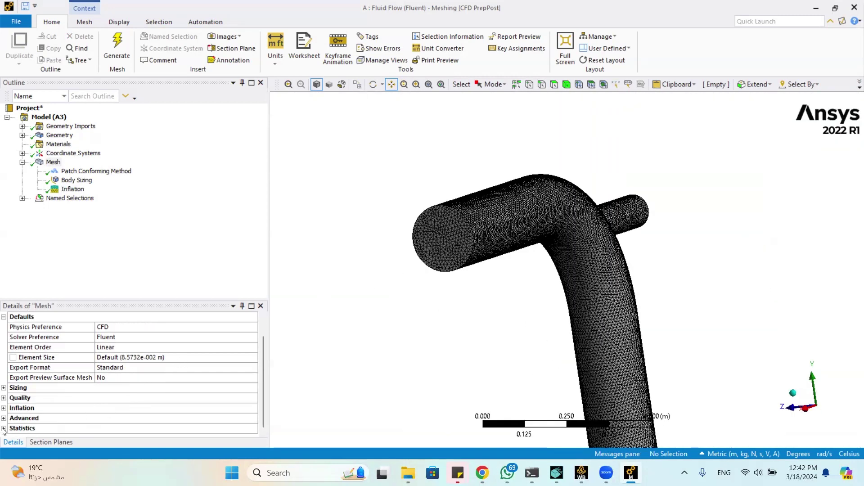
- Set the inflation's maximum layers to 20 and regenerate the mesh
left_click(72, 189)
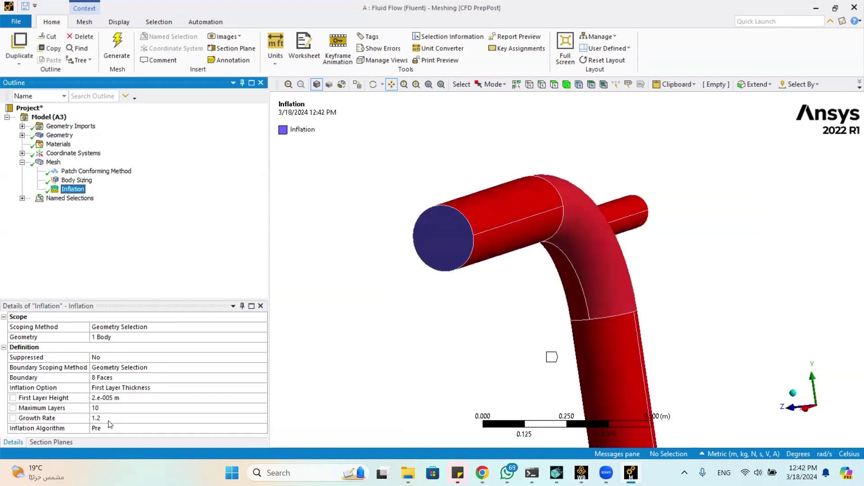
left_click(121, 407)
type("20")
key("Return")
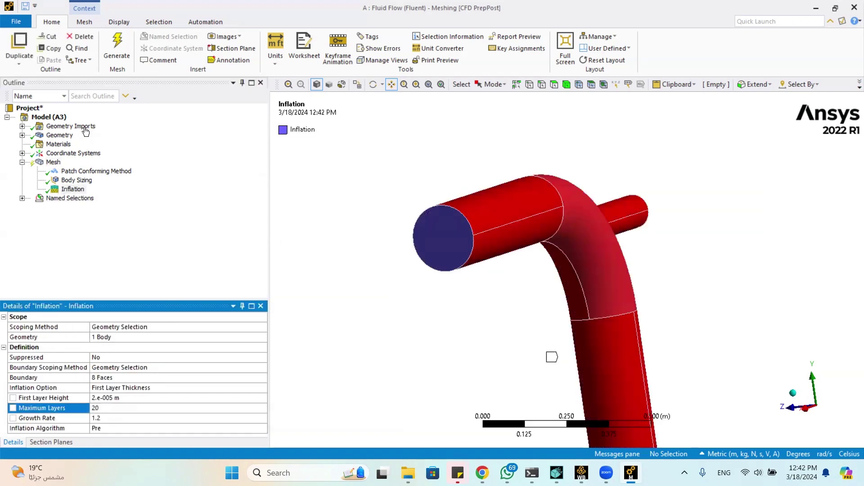
left_click(109, 56)
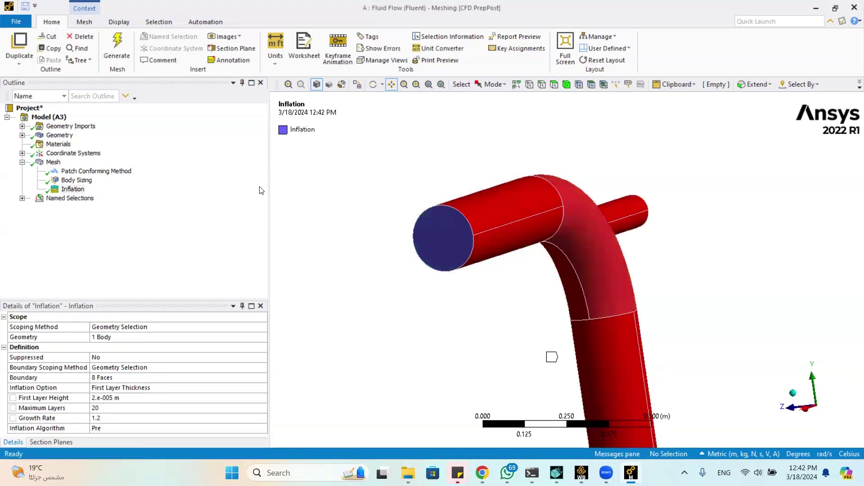
- Display the regenerated mesh and inspect its inflation layers at the pipe's open ends
left_click(54, 162)
scroll(384, 229, "up", 2)
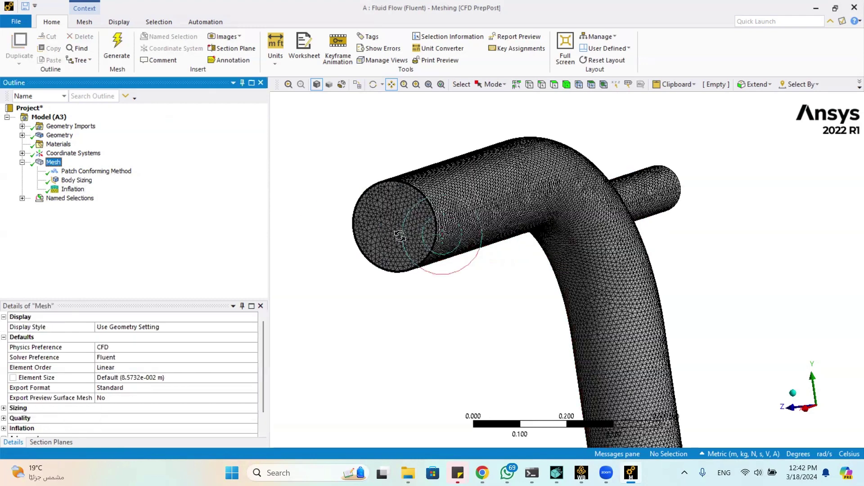
scroll(401, 237, "up", 2)
scroll(488, 246, "up", 2)
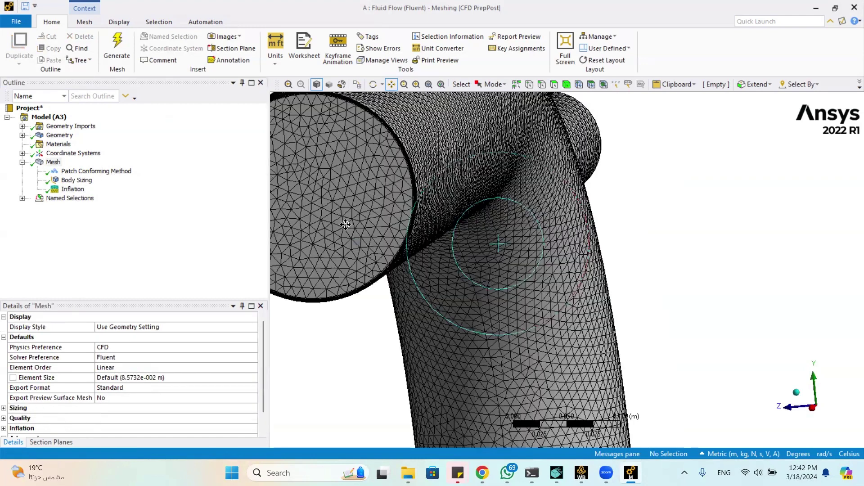
scroll(531, 264, "up", 2)
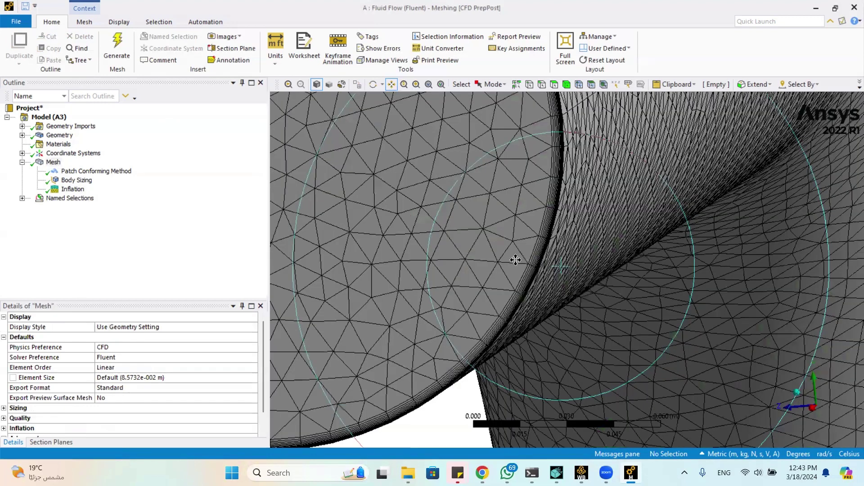
scroll(488, 261, "up", 3)
scroll(489, 260, "down", 5)
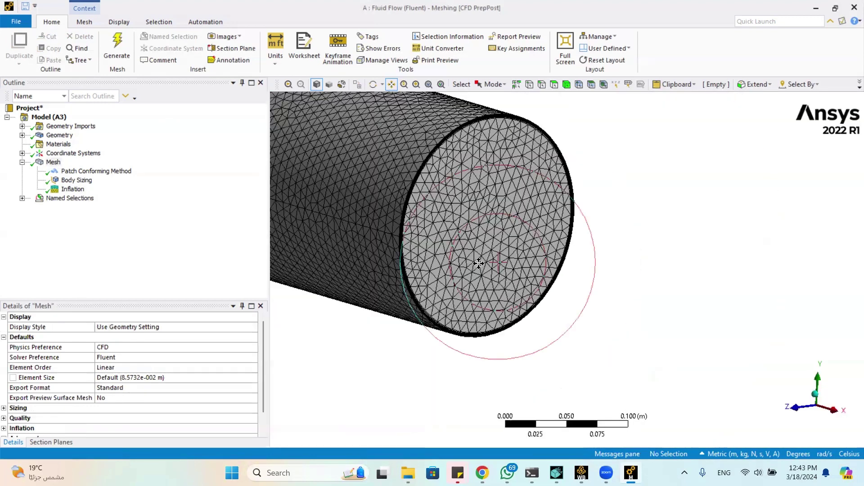
scroll(480, 262, "down", 4)
scroll(504, 274, "down", 4)
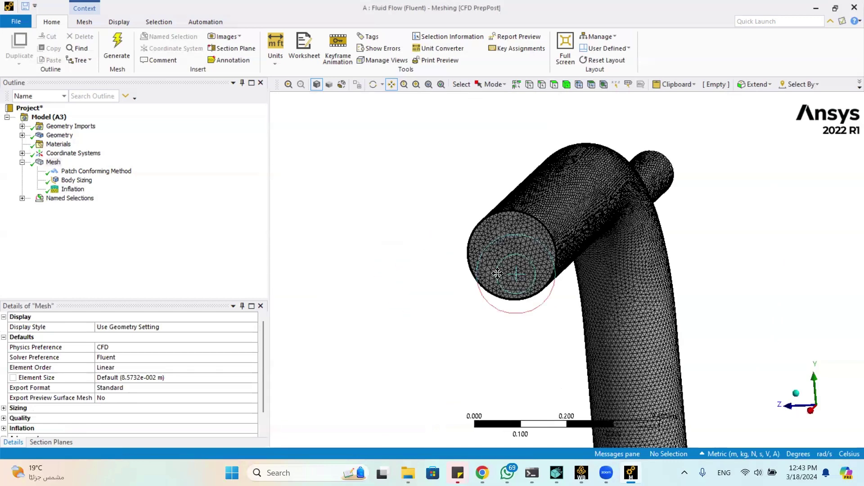
mouse_move(472, 256)
middle_mouse_down()
mouse_move(434, 290)
mouse_move(424, 106)
middle_mouse_up()
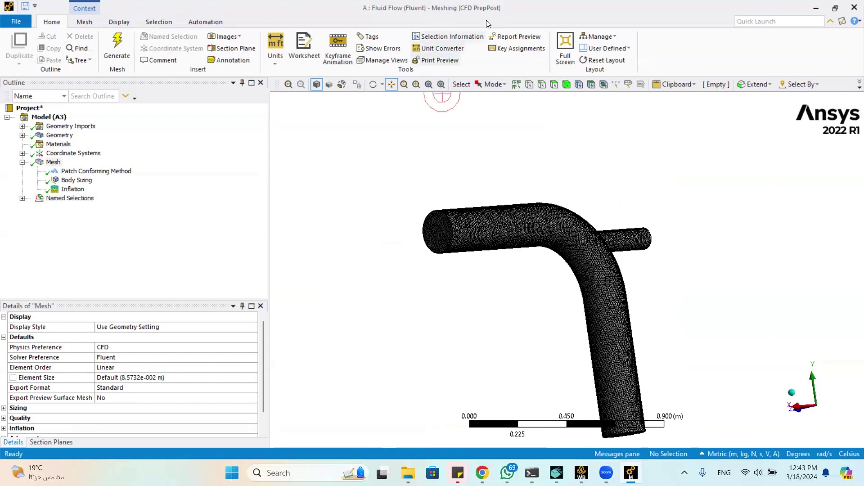
- Set the mesh display style to Skewness to check the element quality
right_click(54, 163)
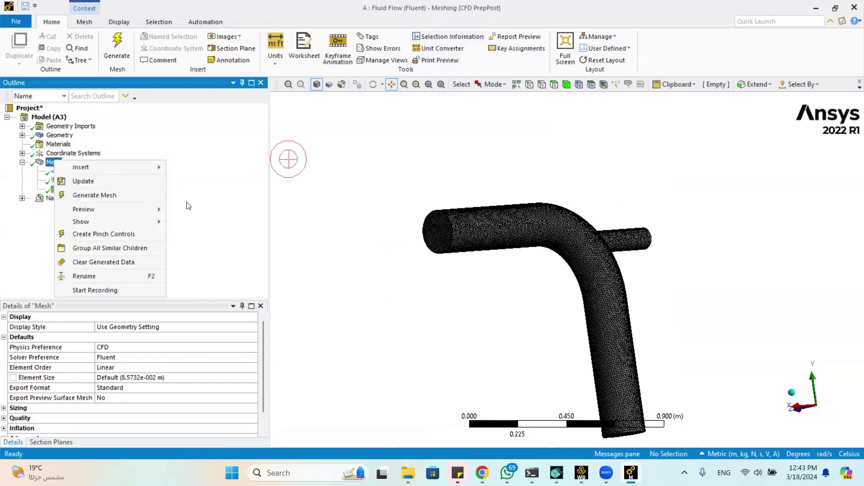
left_click(294, 252)
left_click(53, 163)
left_click(171, 327)
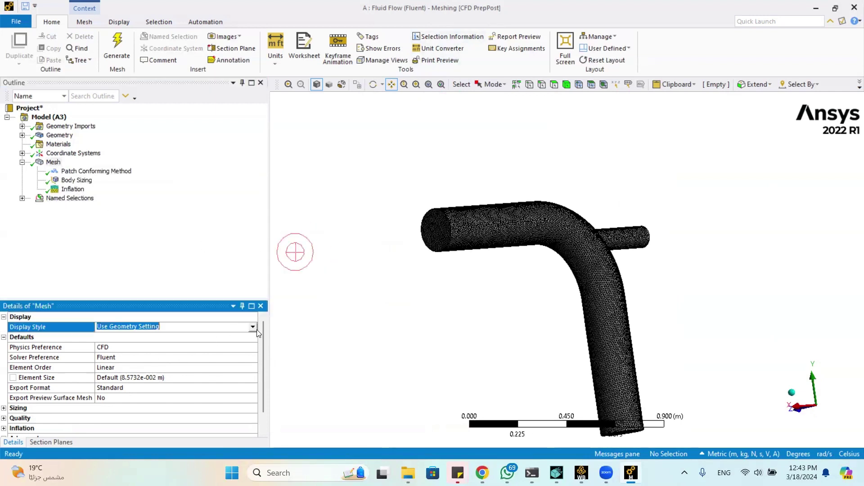
left_click(171, 327)
scroll(135, 369, "down", 1)
left_click(121, 388)
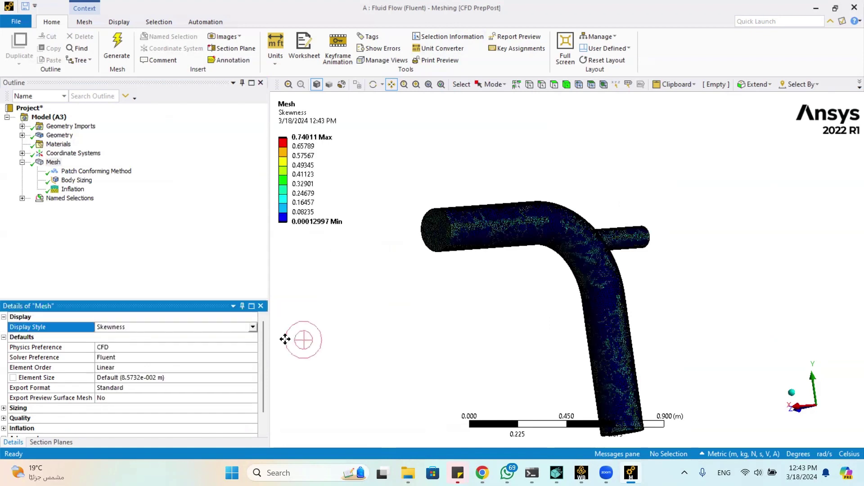
- Switch the mesh display style to Orthogonal Quality to check the elements
left_click(253, 327)
scroll(186, 382, "down", 1)
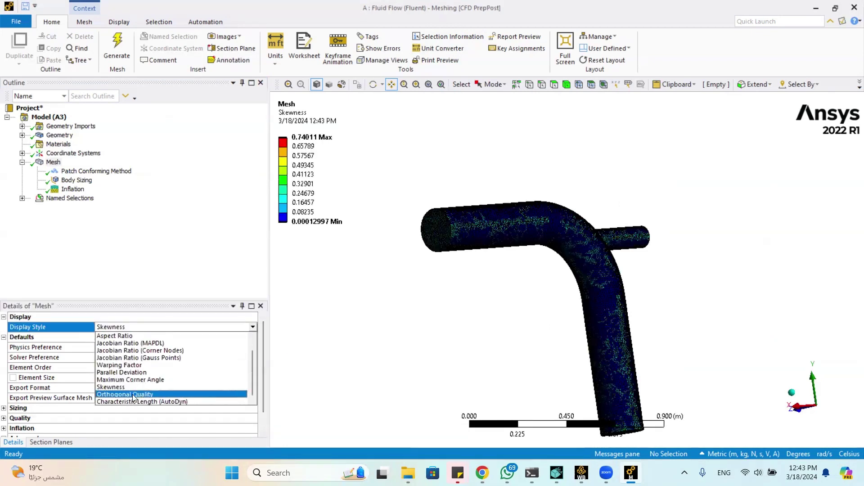
left_click(135, 395)
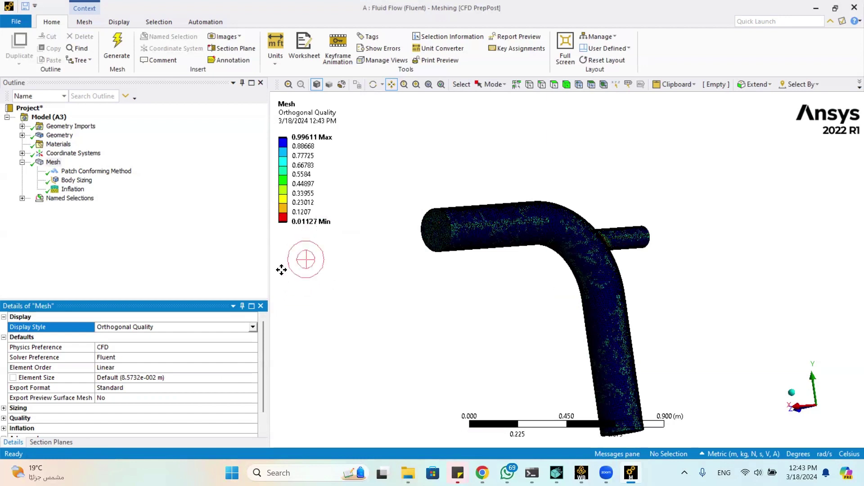
- Switch the mesh display style to Aspect Ratio
left_click(253, 327)
scroll(176, 383, "down", 1)
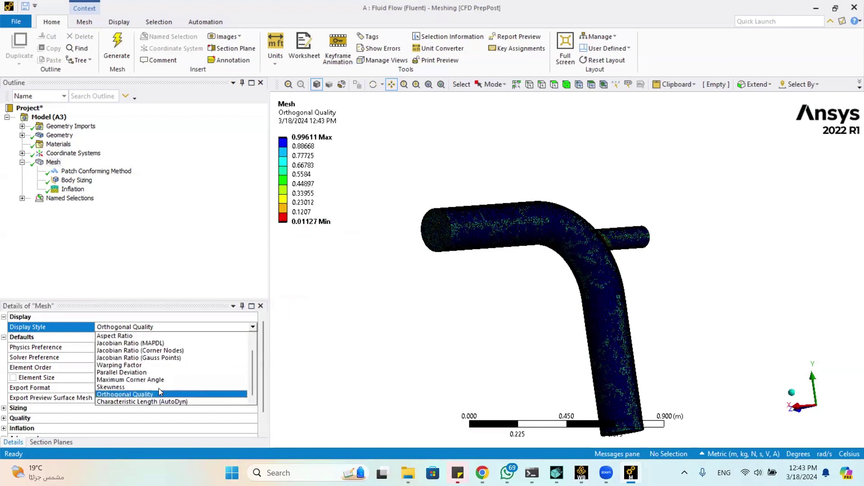
scroll(155, 376, "up", 1)
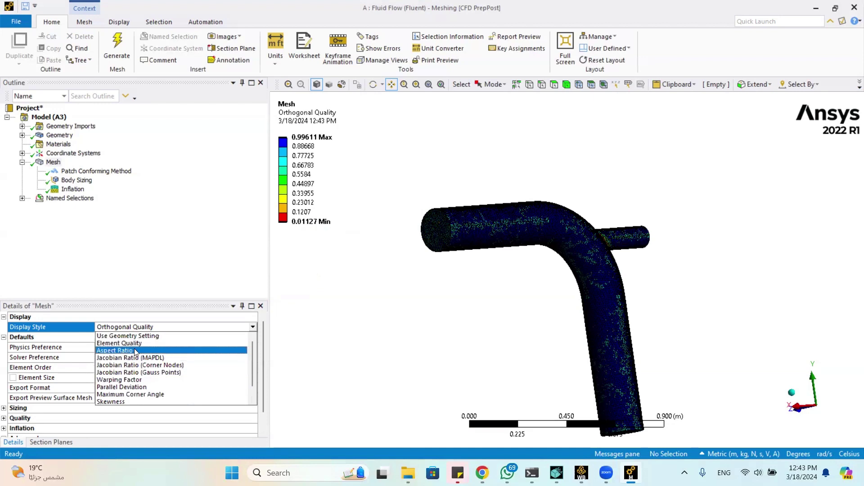
left_click(135, 348)
- Examine the aspect ratio of the wall elements and inflation layers around the main pipe's open end
scroll(441, 271, "up", 4)
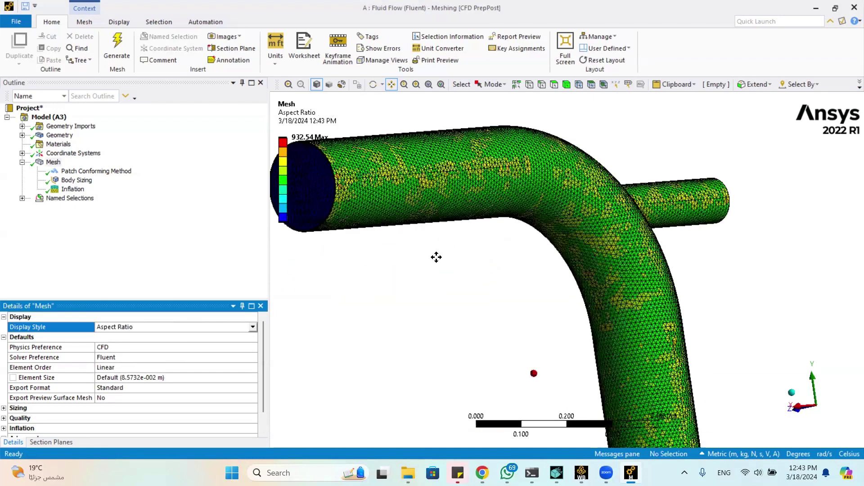
scroll(440, 255, "up", 3)
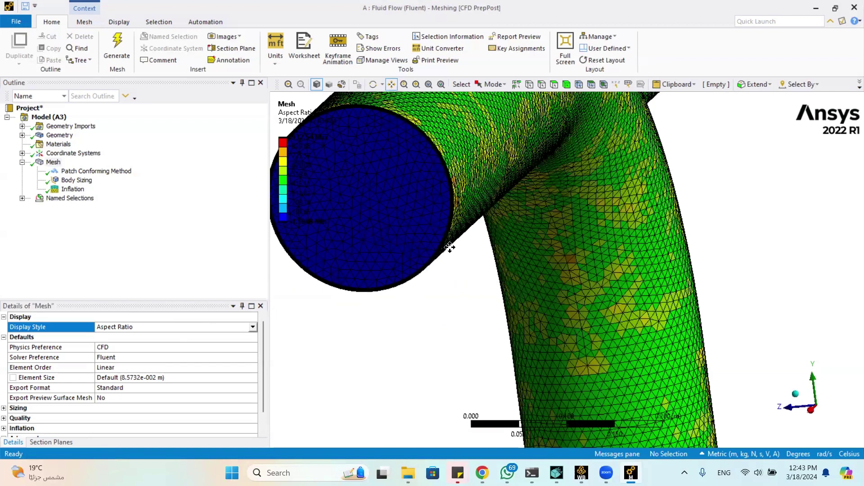
scroll(450, 247, "up", 3)
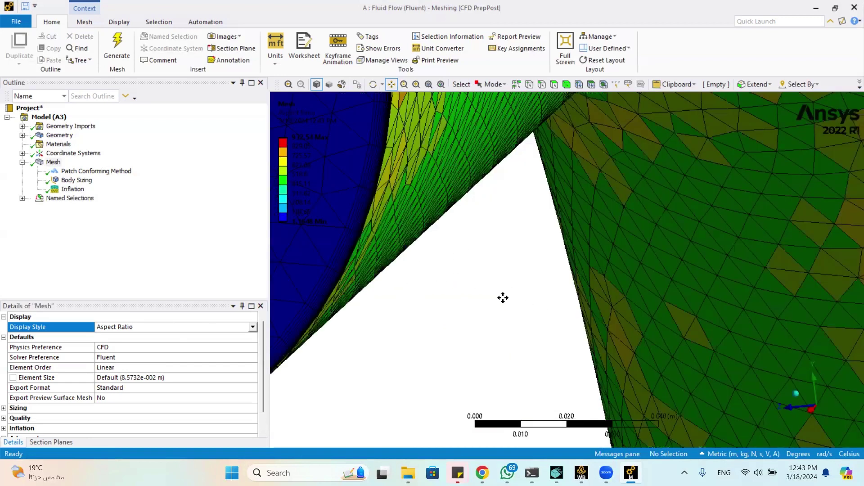
scroll(498, 252, "up", 3)
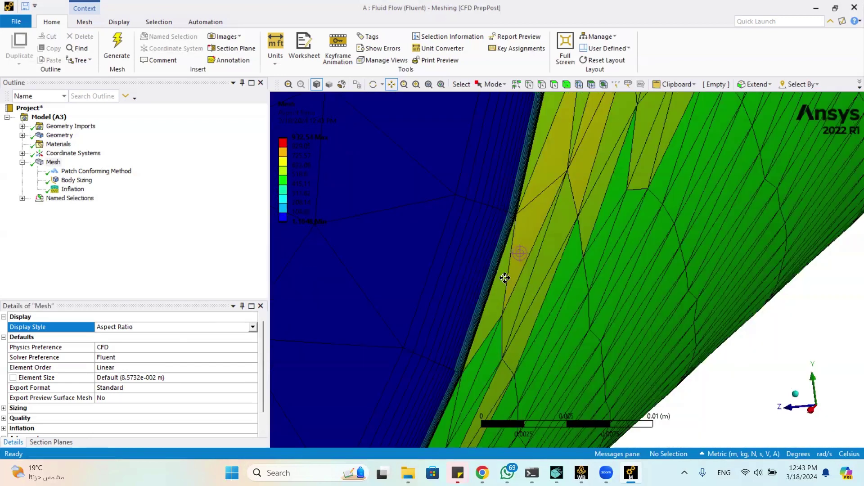
scroll(506, 276, "up", 3)
scroll(456, 268, "down", 3)
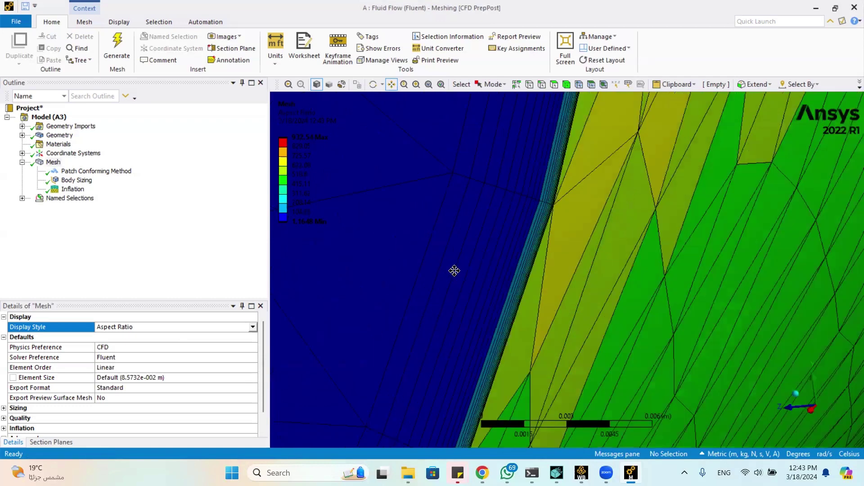
scroll(452, 274, "down", 3)
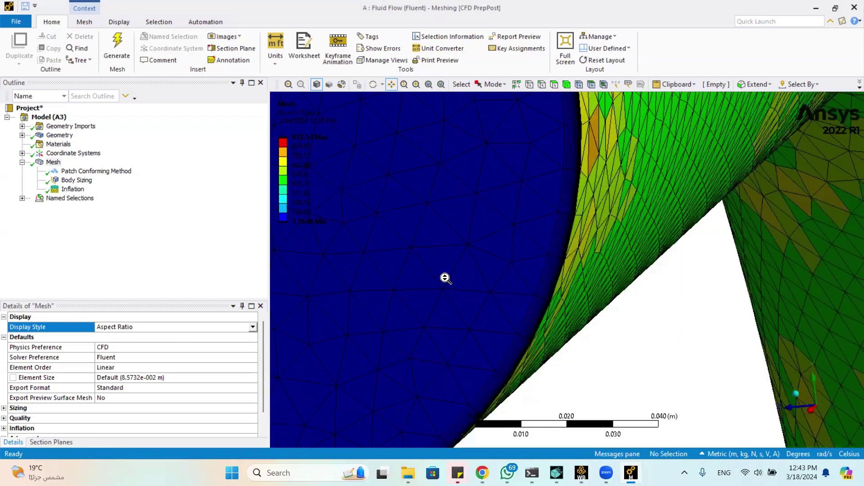
key("F7")
- Try regenerating the mesh with a body sizing element size of 0.005 m, and stop the meshing process
left_click(76, 180)
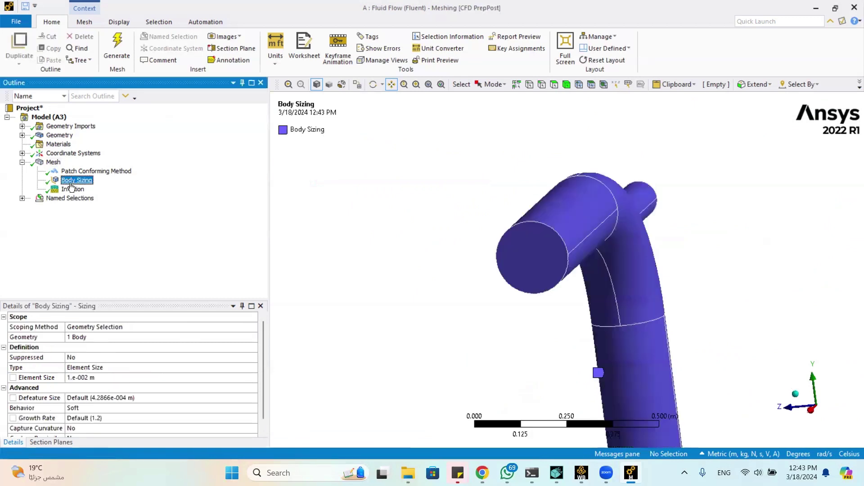
left_click(95, 378)
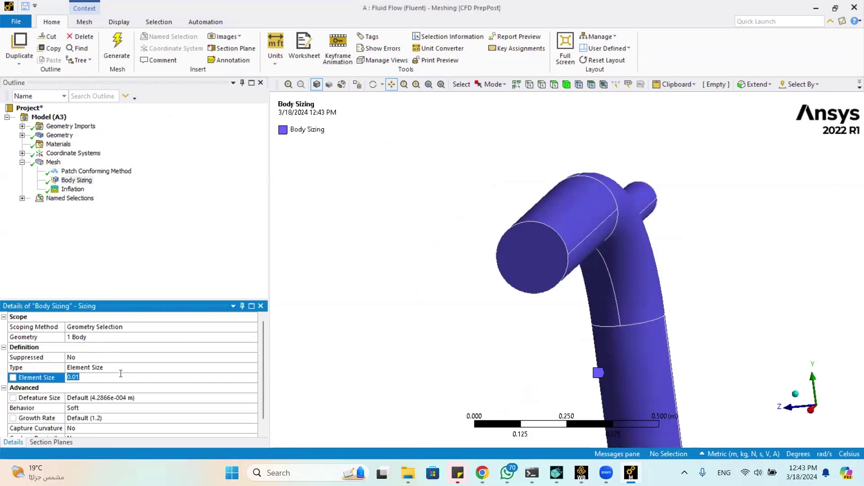
type("0.0")
type("5")
key("Return")
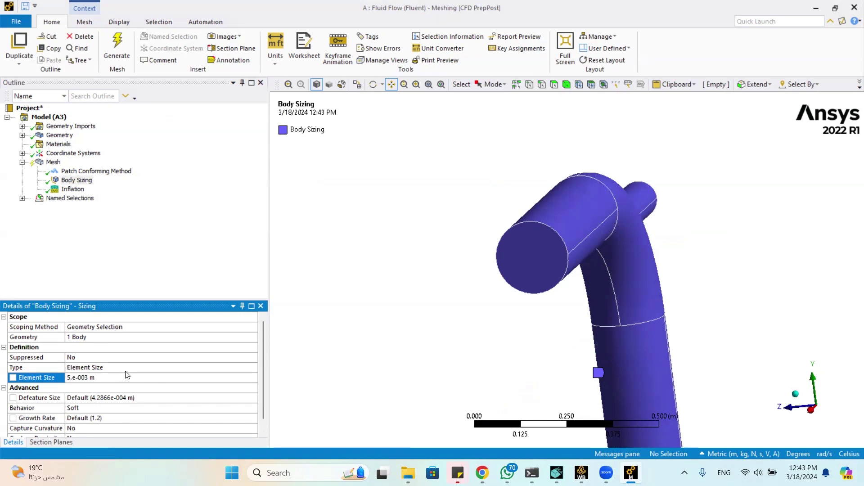
left_click(117, 50)
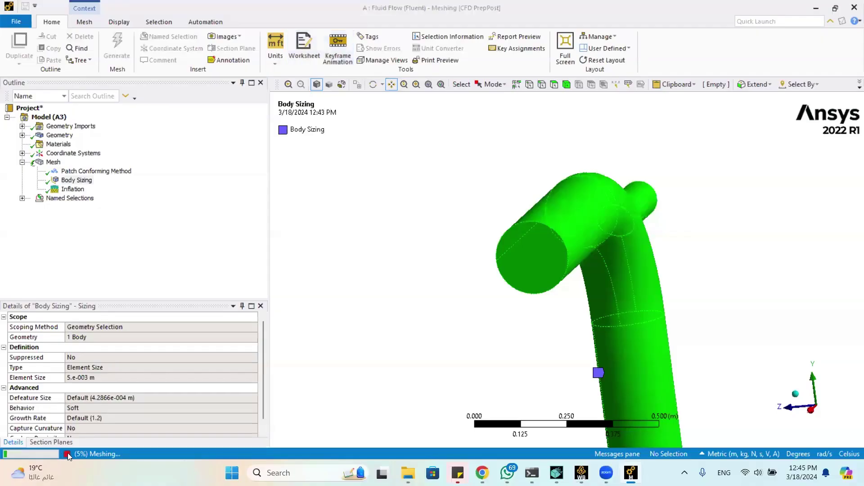
left_click(68, 455)
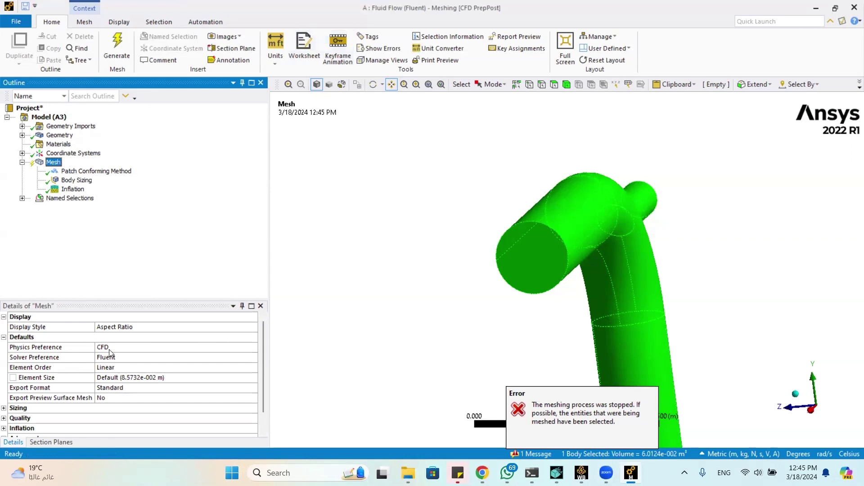
- Set the body sizing element size to 0.0075 m and generate the mesh
left_click(92, 172)
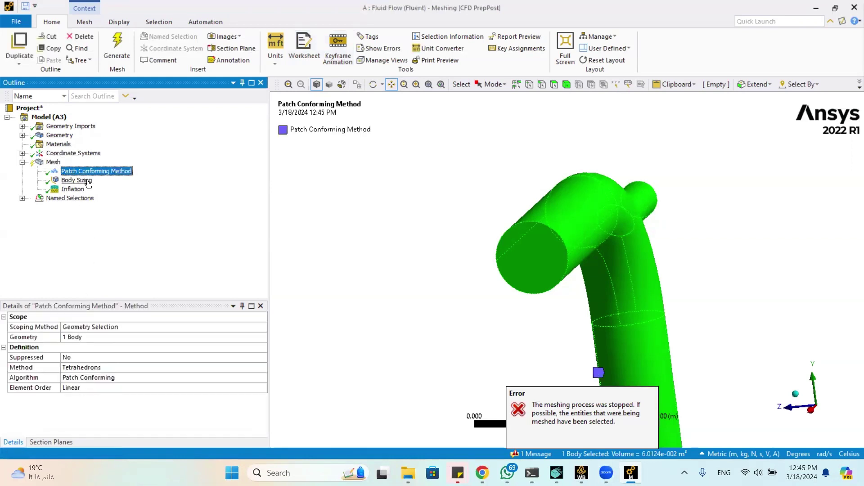
left_click(88, 182)
left_click(95, 378)
type("0.00")
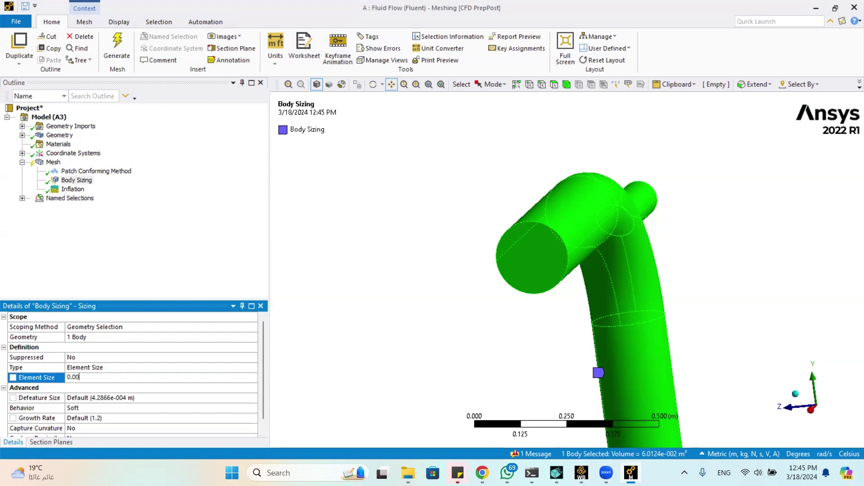
type("75")
left_click(117, 50)
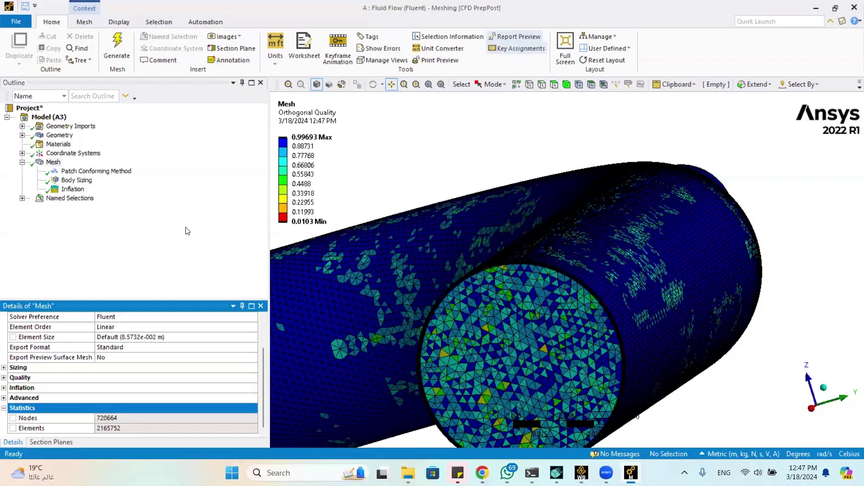
- Set the body sizing element size to 0.01 m, regenerate the mesh, and check its node and element statistics
left_click(67, 180)
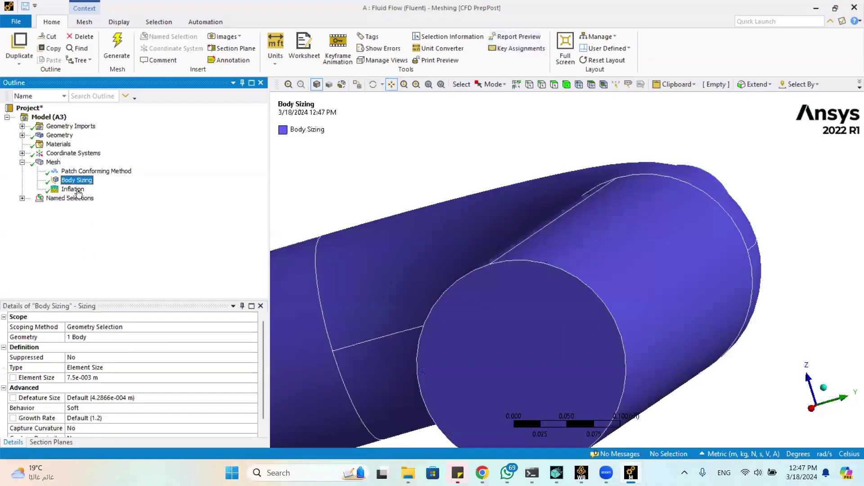
left_click(54, 162)
scroll(33, 427, "down", 2)
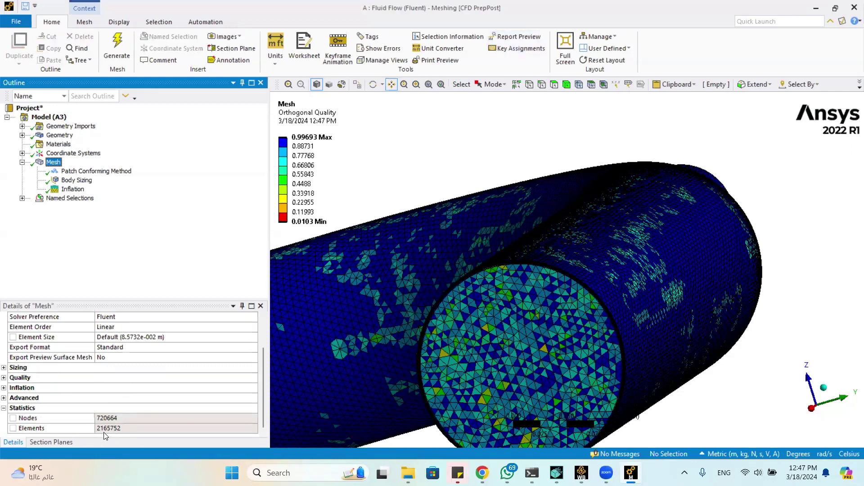
left_click(75, 180)
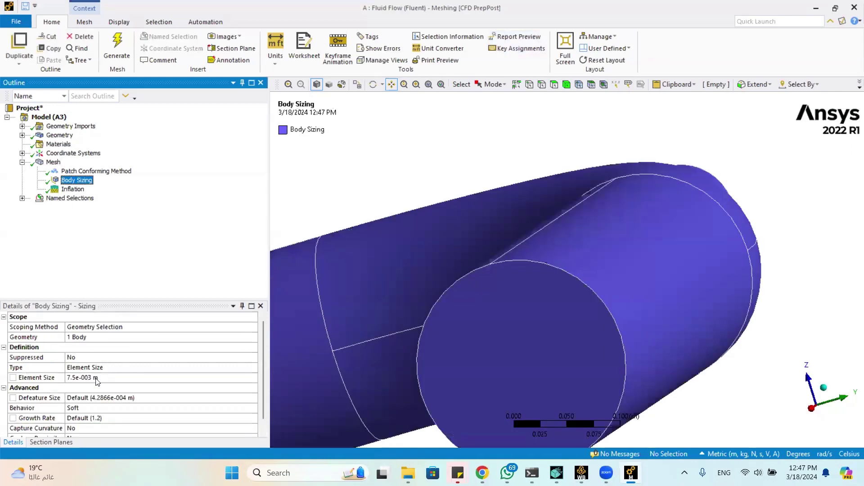
left_click(81, 377)
type("0.01")
key("Return")
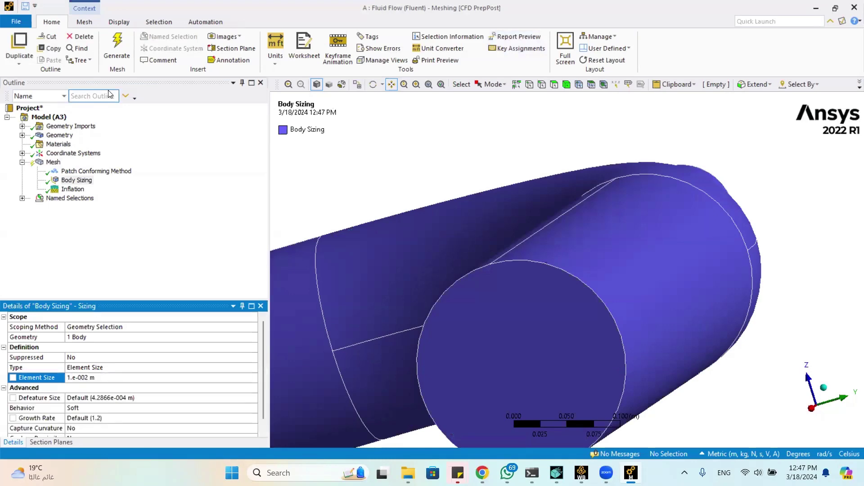
left_click(117, 49)
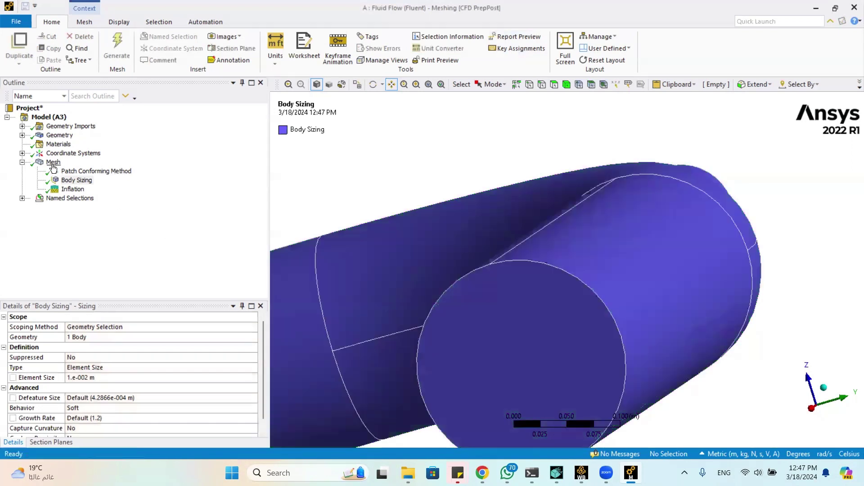
left_click(53, 162)
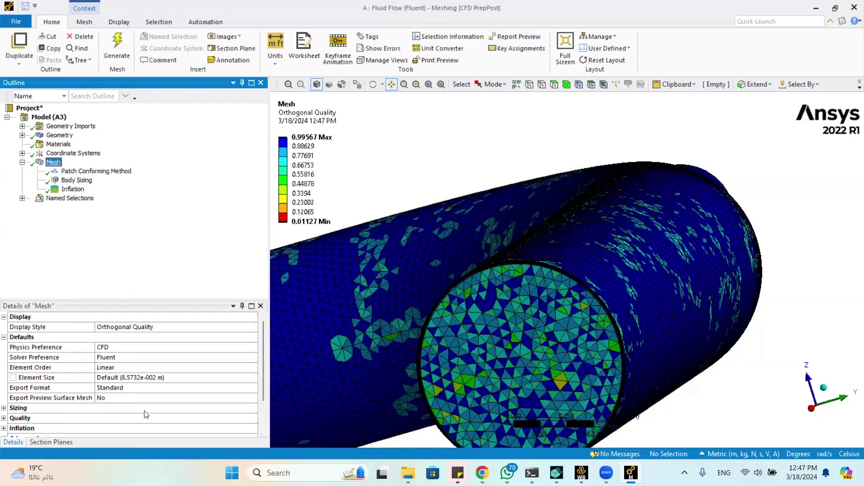
scroll(143, 421, "down", 2)
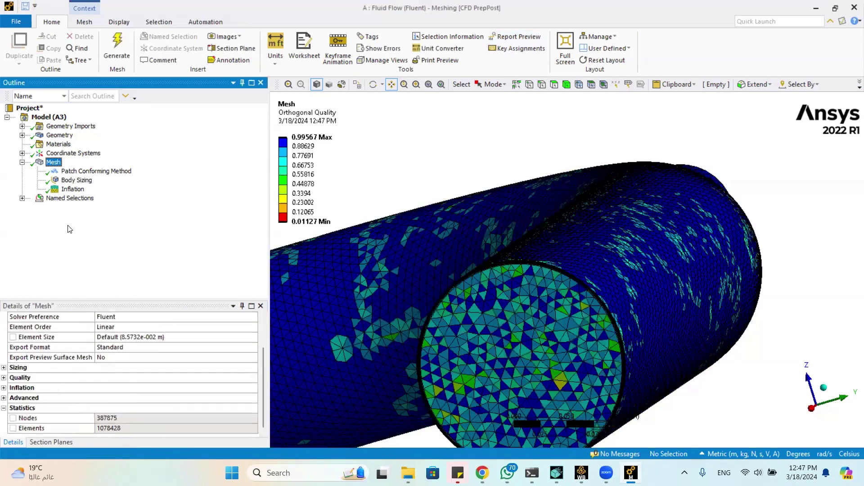
- Set the body sizing element size to 0.025 m and regenerate the mesh to view its orthogonal quality and statistics
left_click(77, 180)
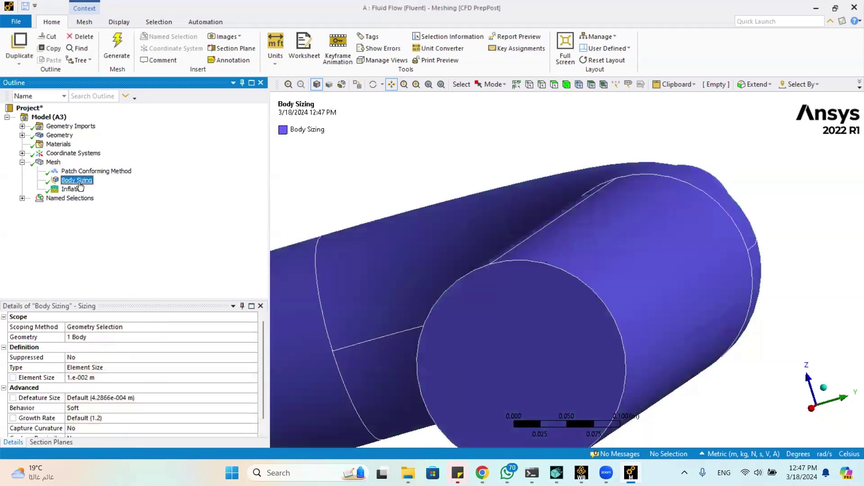
left_click(95, 378)
type("0.")
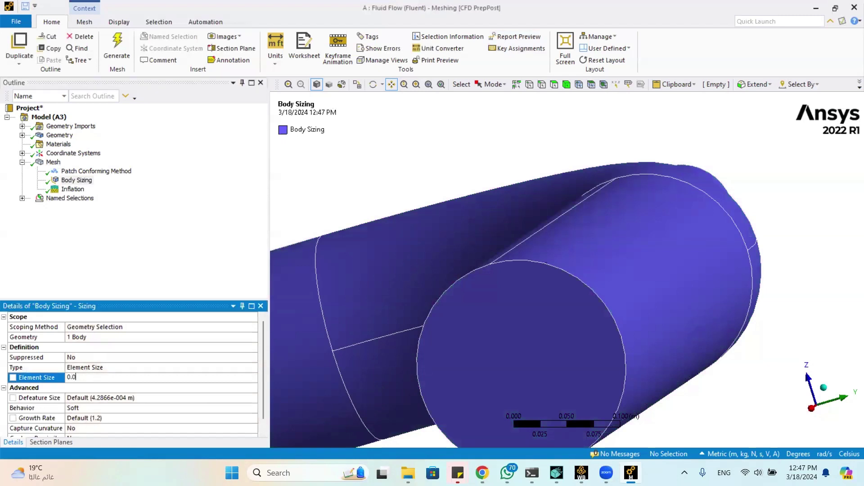
type("025")
key("Return")
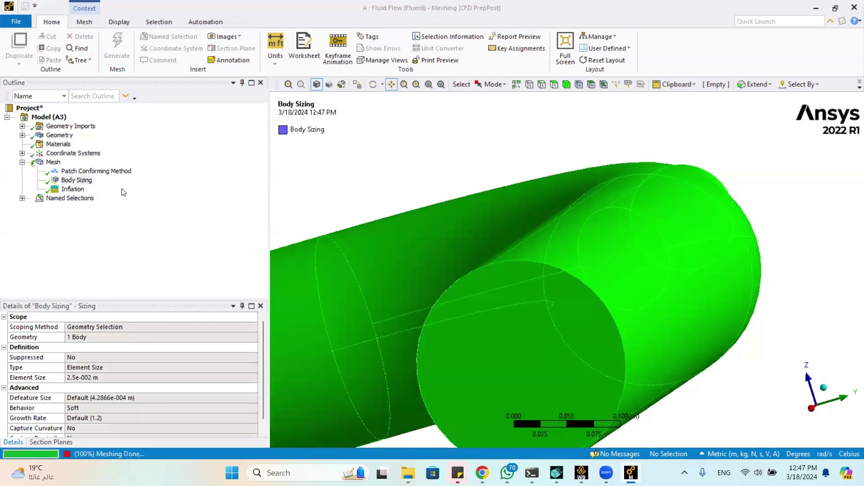
left_click(53, 164)
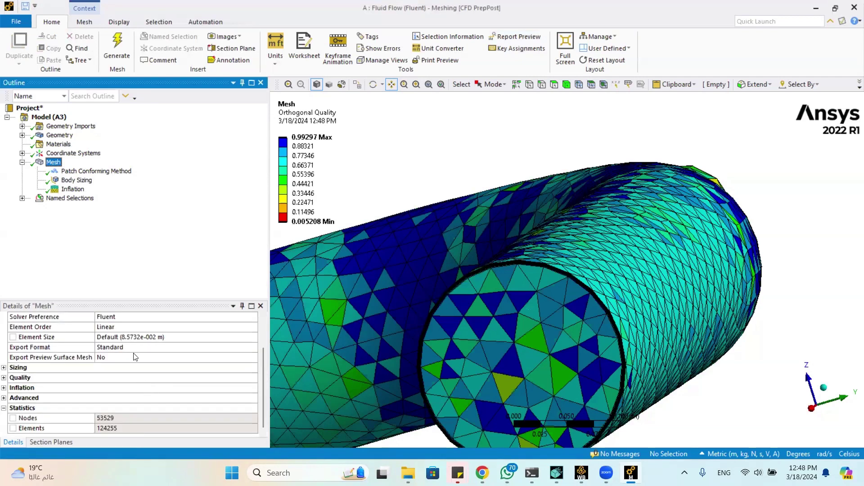
- Set the body sizing element size to 0.0125 m, generate the mesh, and update it
left_click(73, 181)
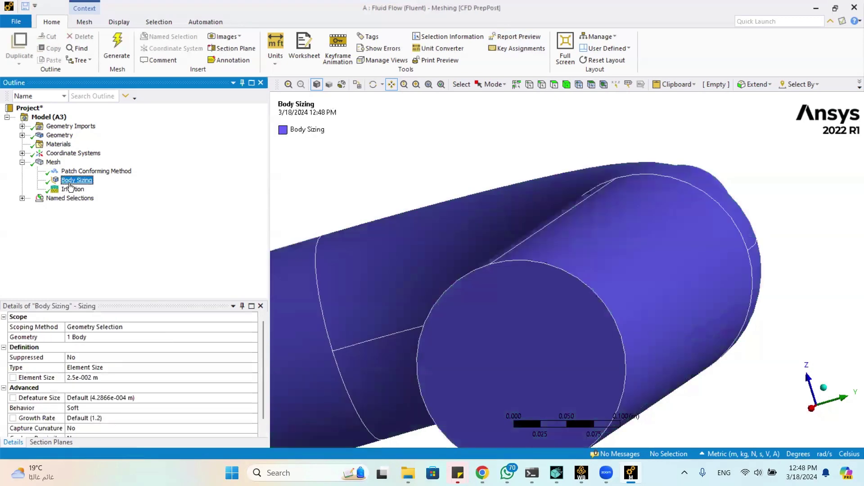
left_click(112, 377)
type("0.0")
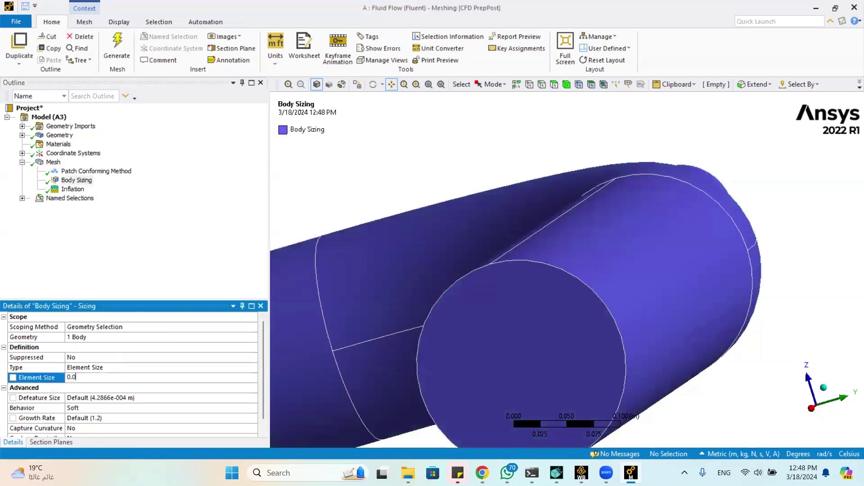
type("125")
key("Return")
left_click(117, 49)
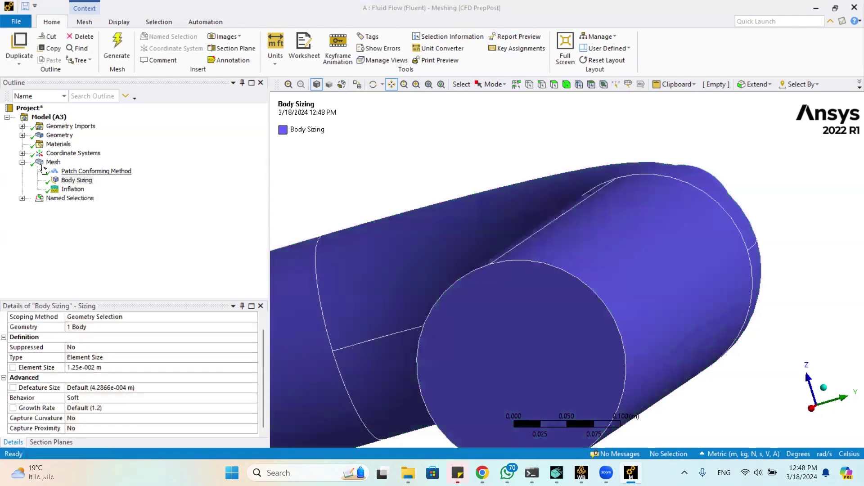
left_click(53, 162)
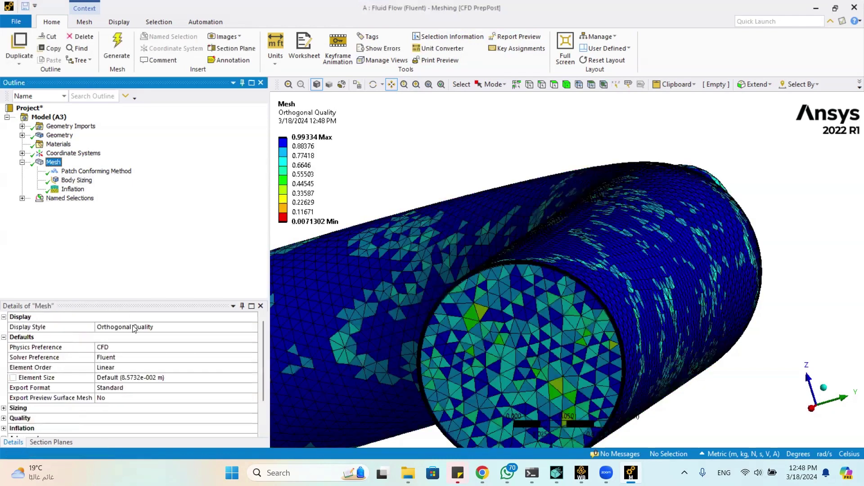
scroll(153, 398, "down", 2)
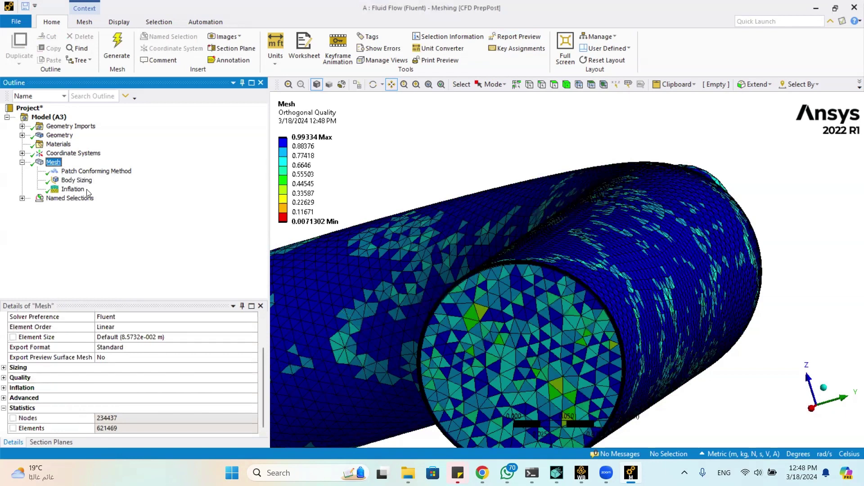
right_click(52, 163)
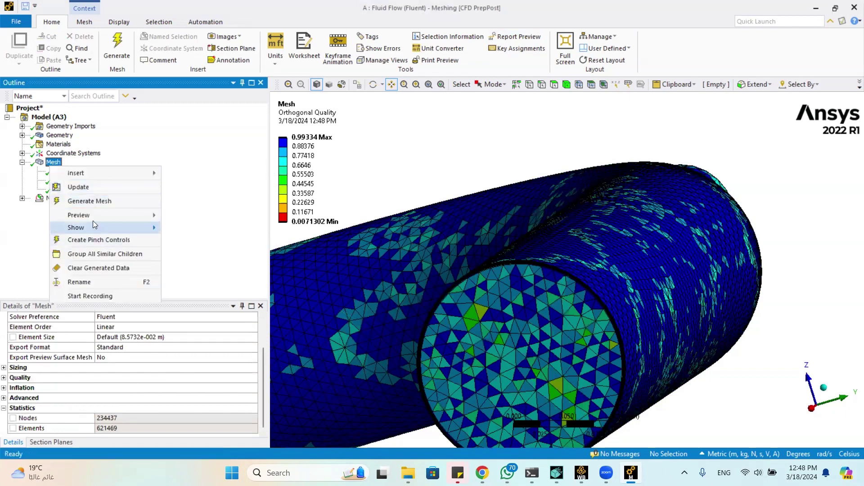
left_click(95, 191)
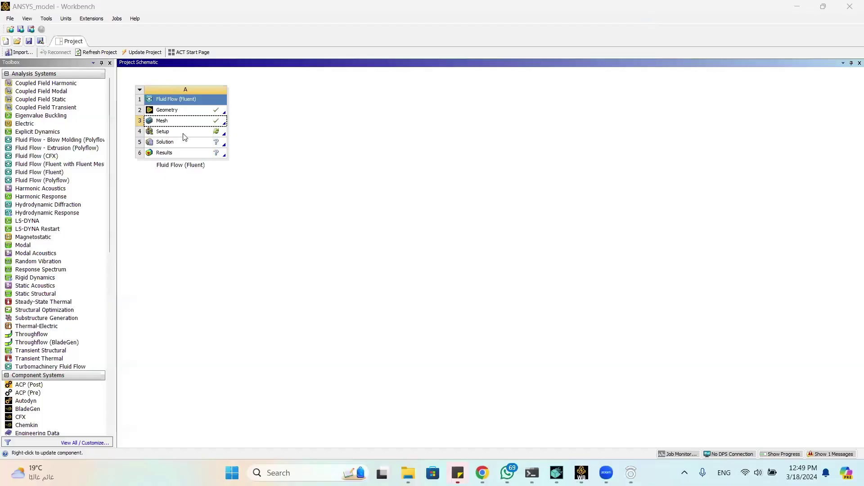
- Open the Fluent setup from the Workbench project schematic and start it with double precision and 10 solver processes
double_click(183, 133)
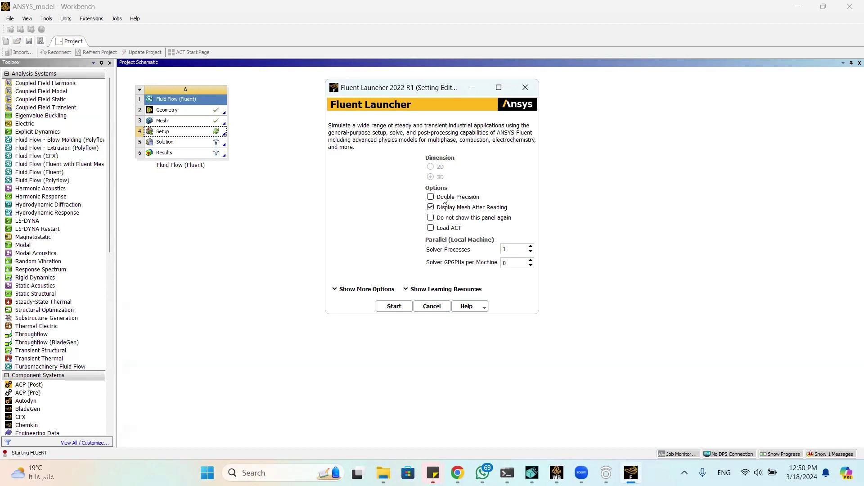
left_click(514, 248)
type("0")
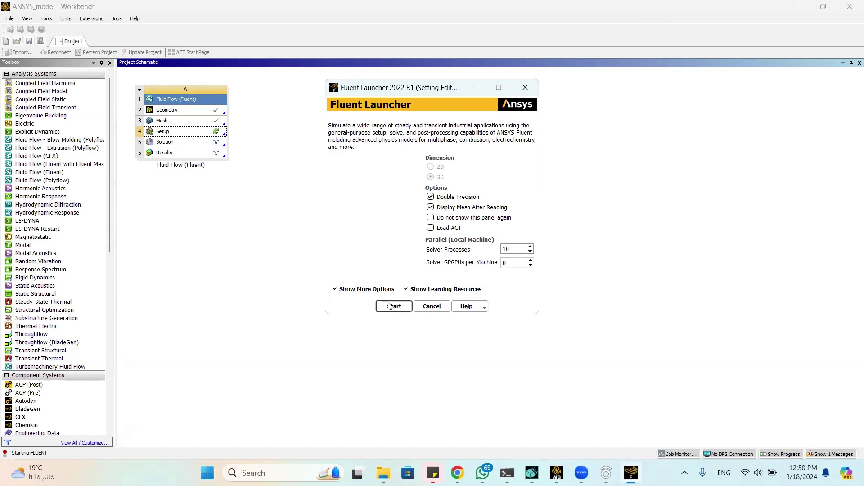
left_click(393, 305)
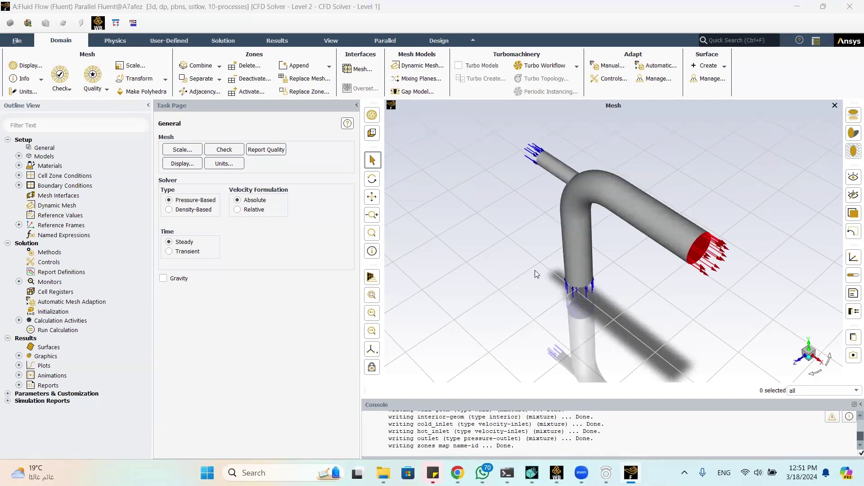
- Enable gravity with a gravitational acceleration of -9.81 m/s² in the Z direction
left_click_drag(532, 218, 550, 217)
left_click_drag(496, 260, 453, 283)
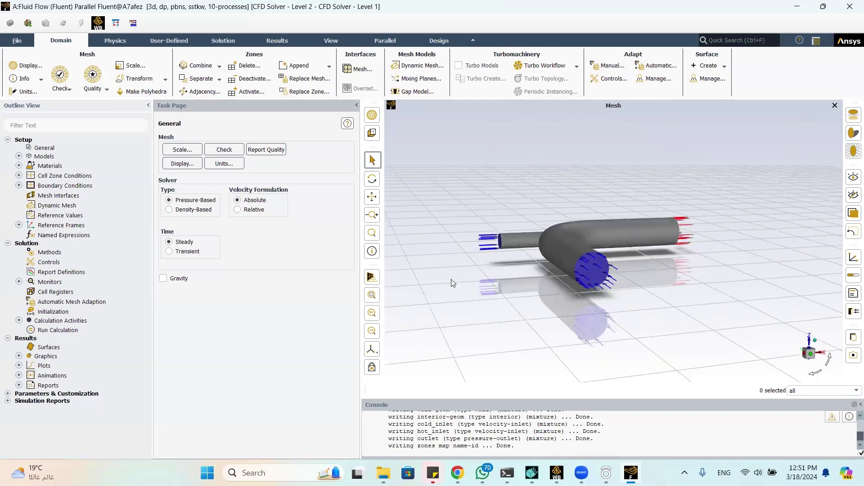
left_click(163, 279)
left_click(208, 328)
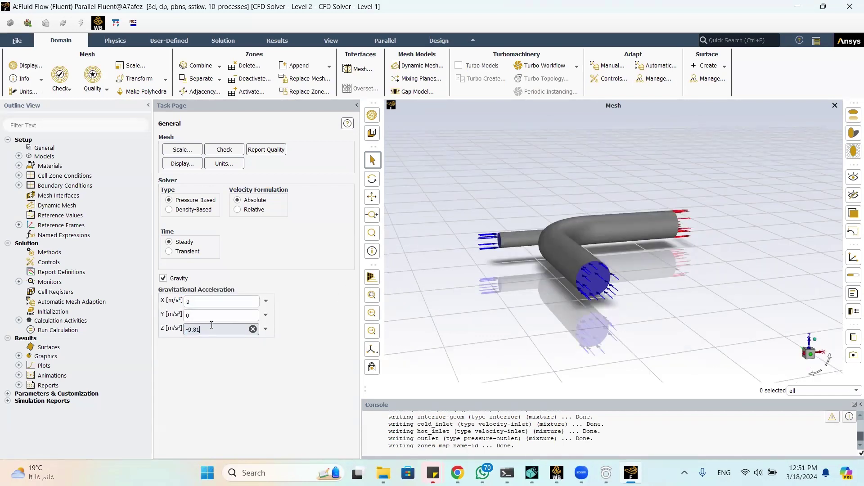
- Turn on the energy equation in the physics models
double_click(92, 156)
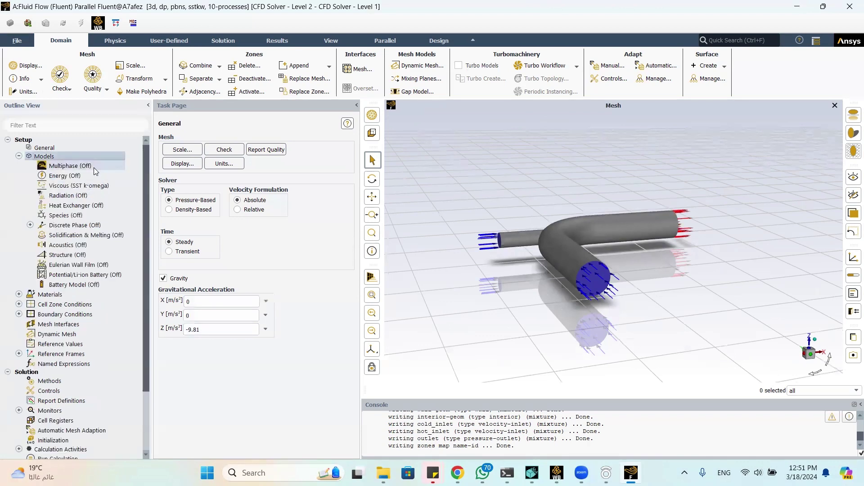
double_click(113, 178)
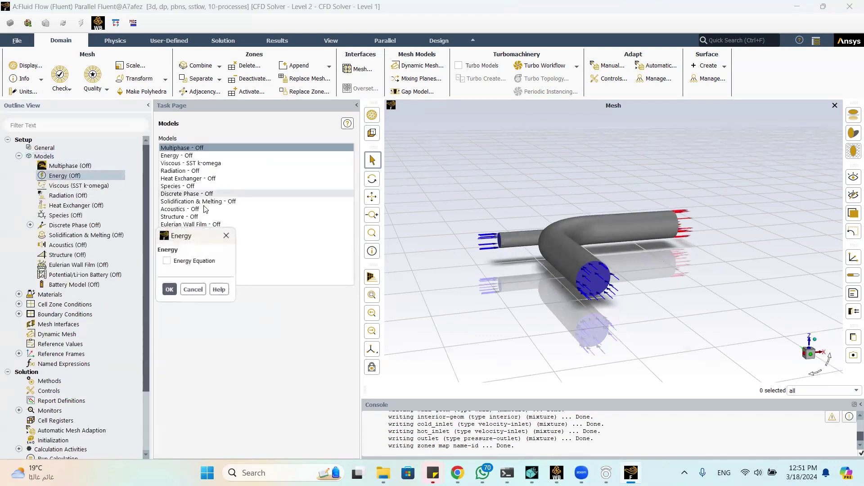
left_click(167, 261)
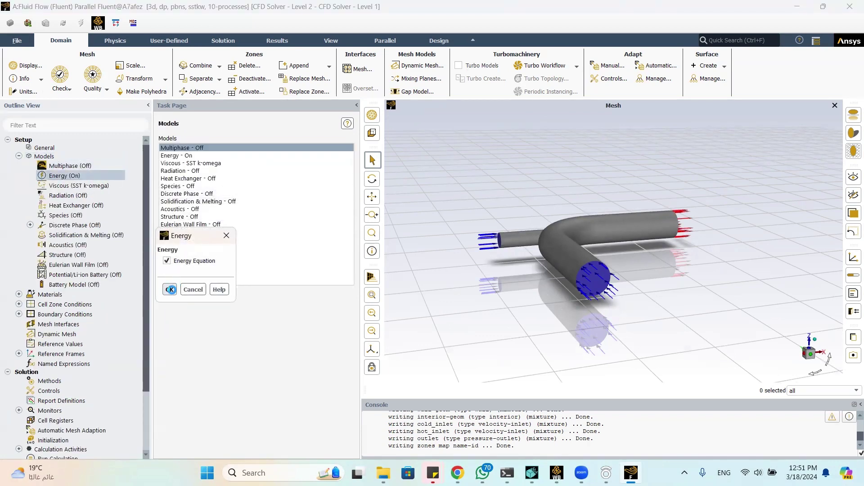
left_click(169, 289)
- Review the SST k-omega options in the viscous model settings and close them
left_click(190, 163)
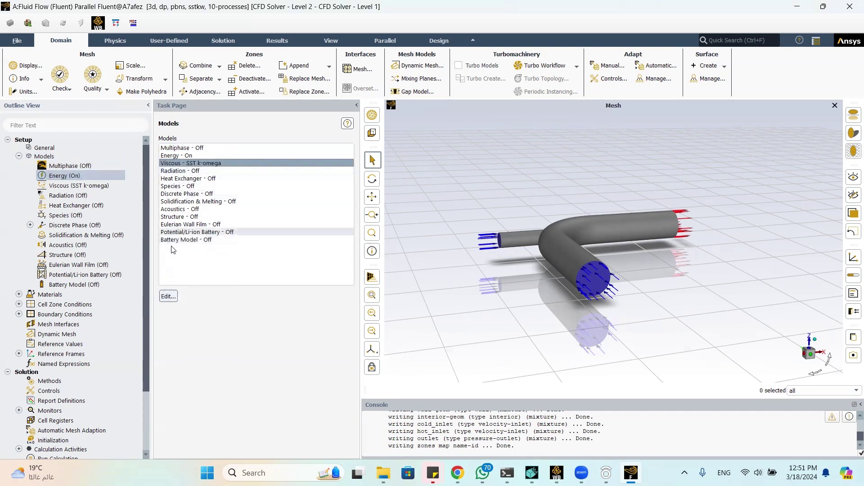
left_click(78, 185)
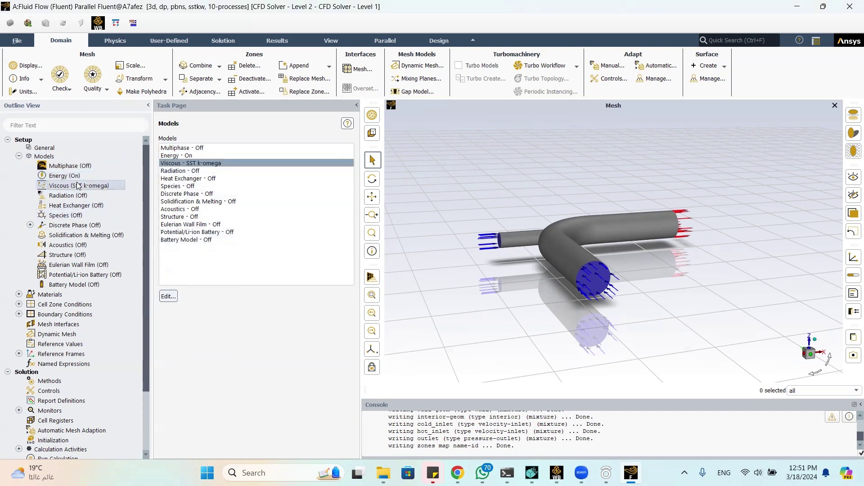
double_click(76, 186)
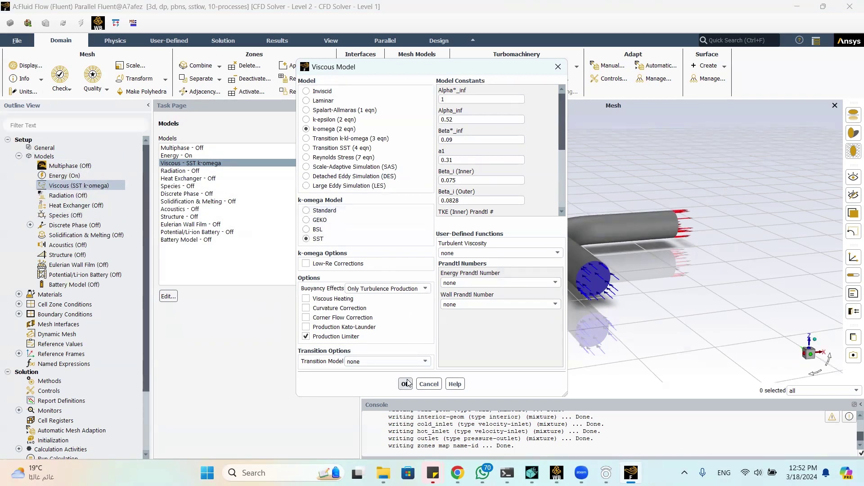
left_click(429, 383)
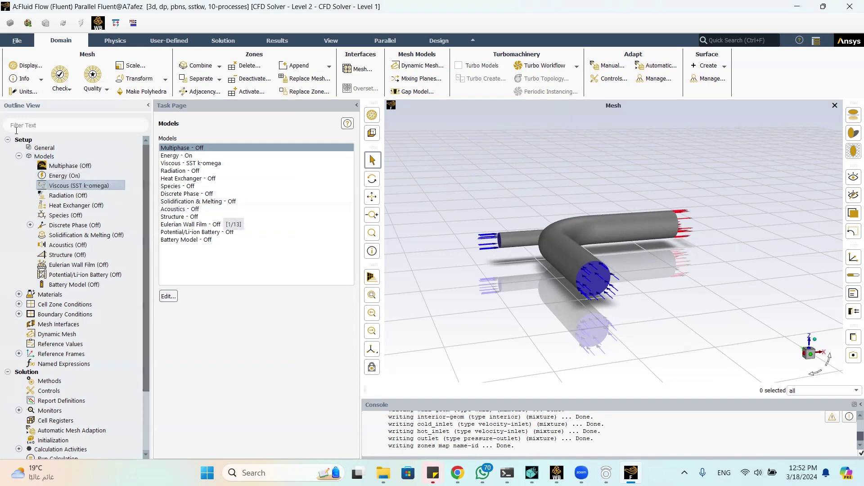
- Copy the water-liquid (h2o<l>) fluid from the Fluent materials database into the case and close the material editor
left_click(18, 156)
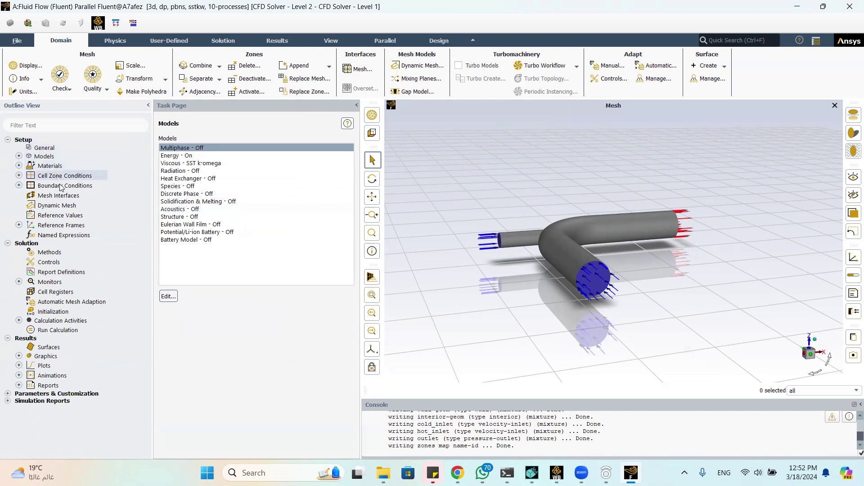
double_click(50, 166)
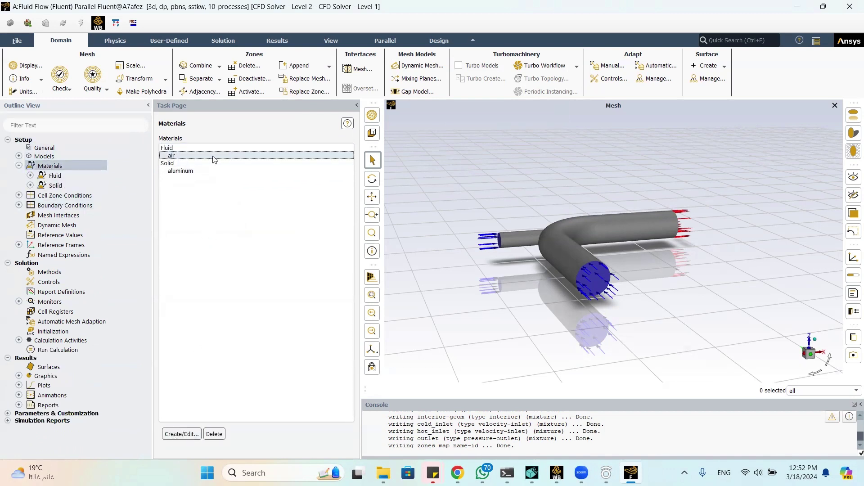
double_click(215, 156)
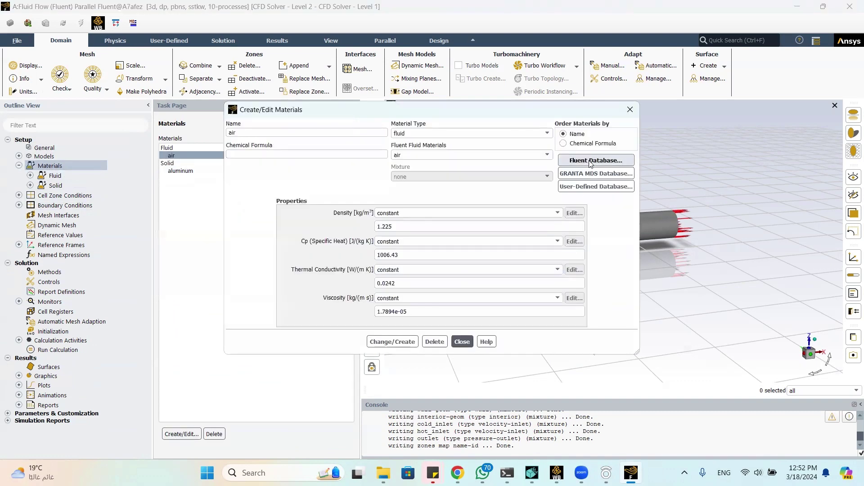
left_click(591, 161)
left_click_drag(315, 269, 317, 316)
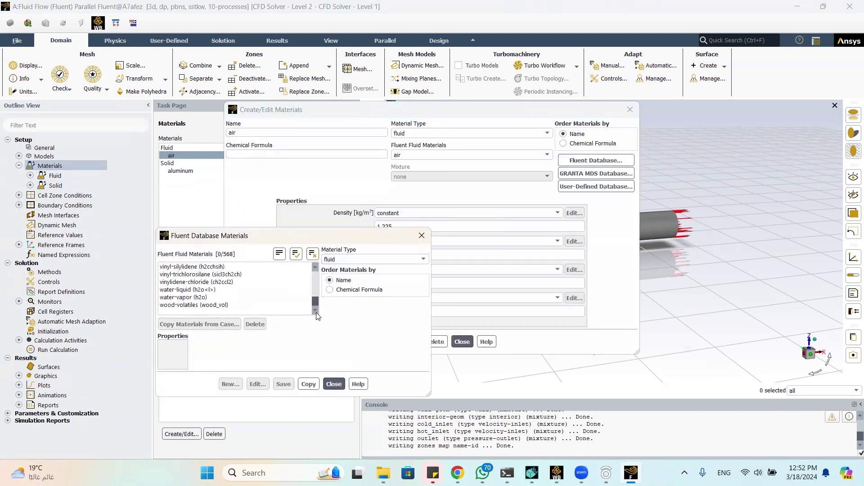
left_click(208, 297)
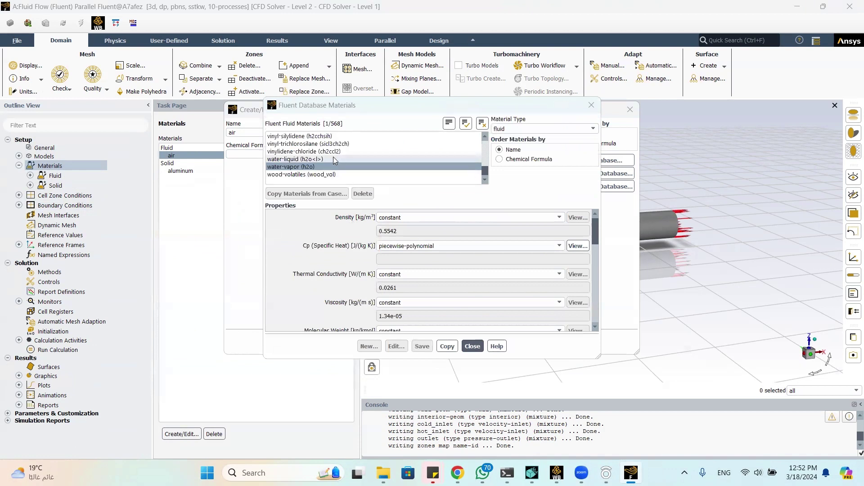
left_click(328, 160)
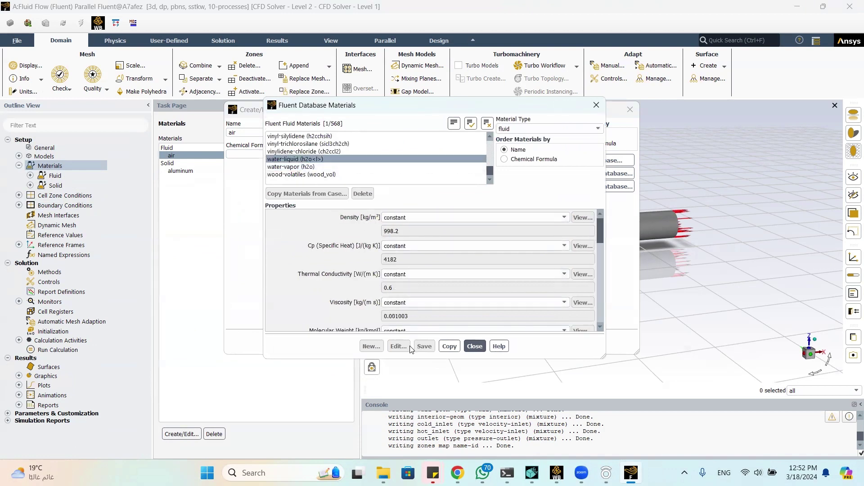
left_click(449, 346)
left_click(475, 346)
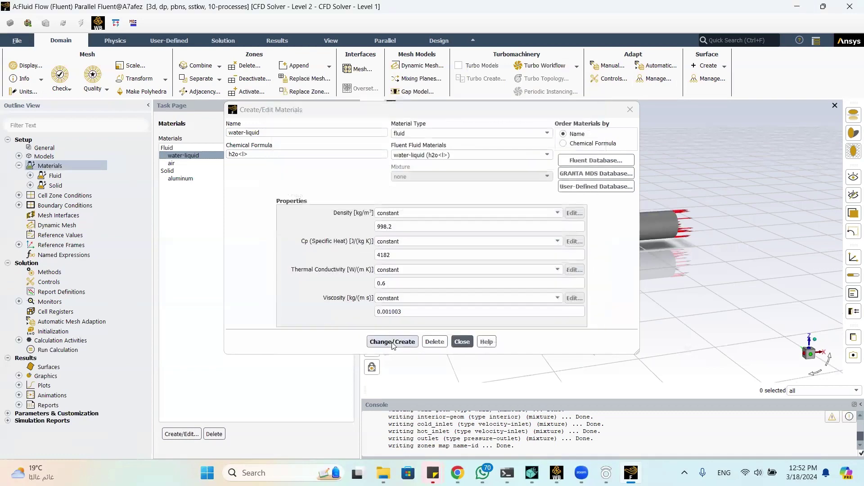
left_click(462, 341)
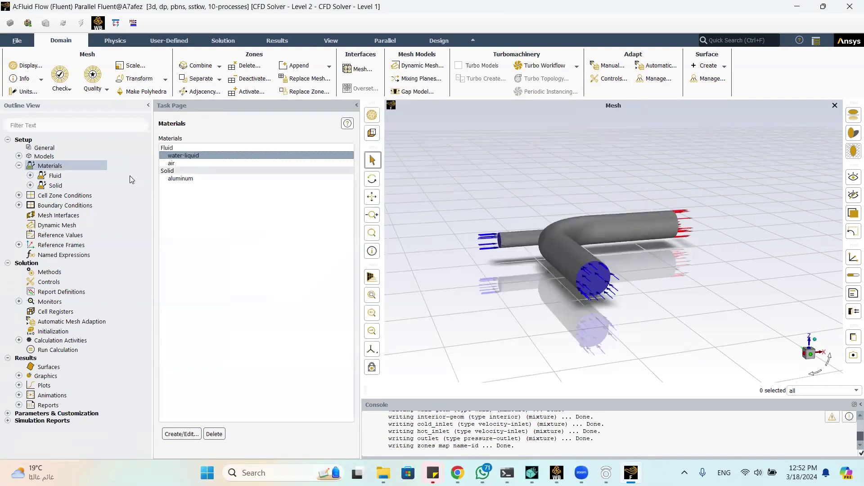
- Assign water-liquid as the material of the geom cell zone and apply the change
left_click(18, 165)
double_click(63, 176)
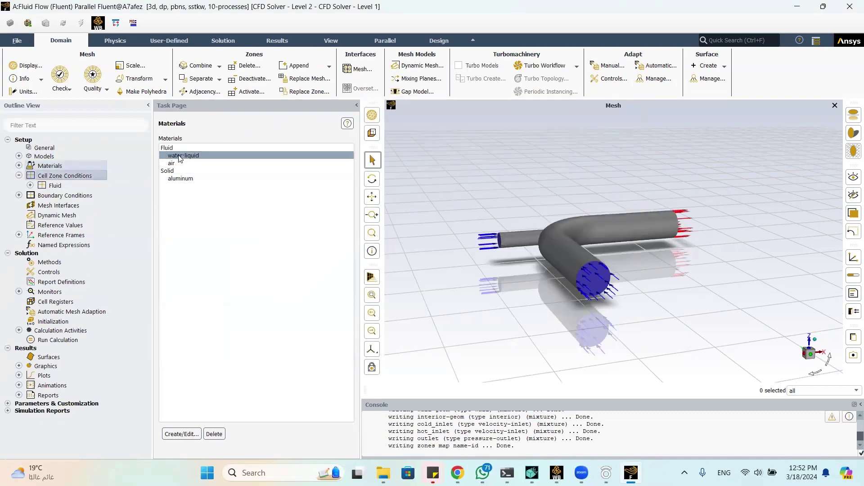
left_click(182, 155)
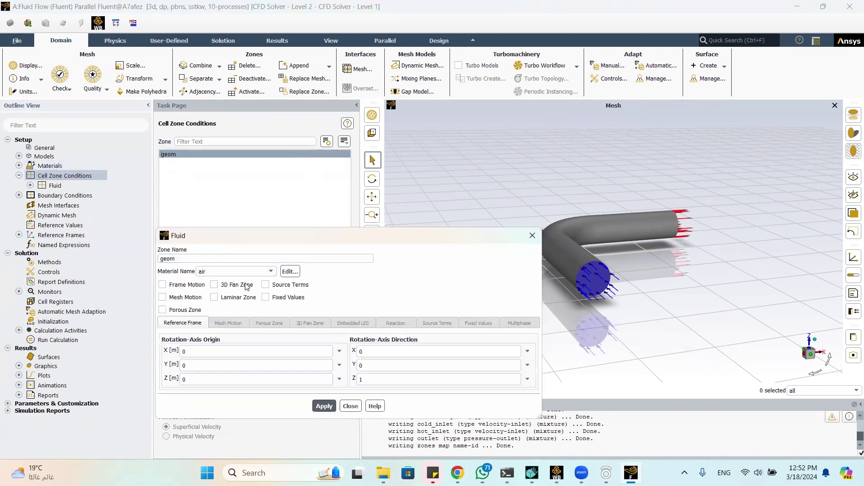
left_click(229, 271)
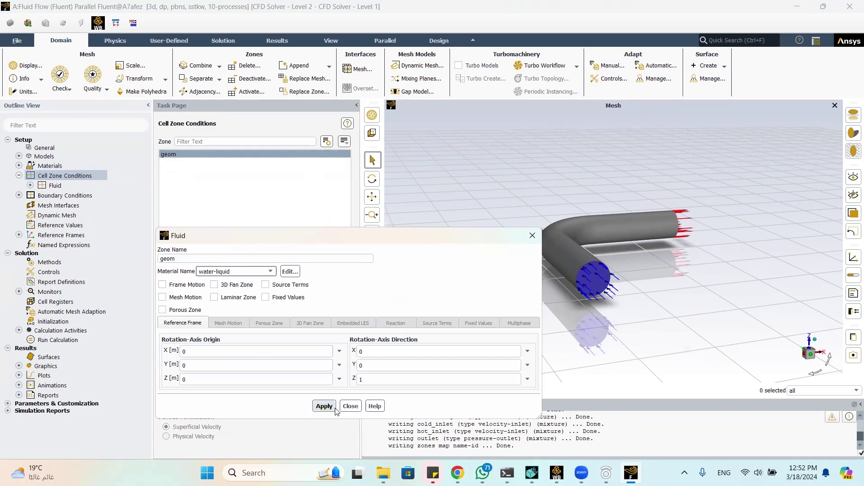
left_click(350, 406)
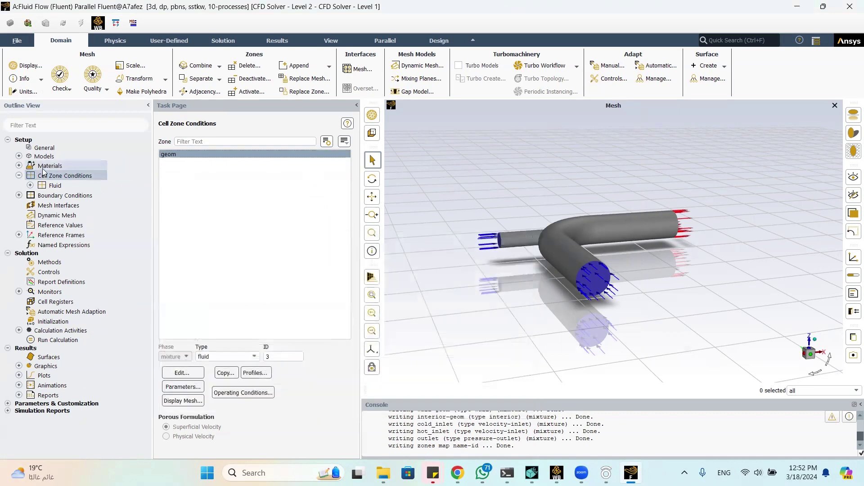
- Delete air from the case's fluid materials
left_click(18, 166)
double_click(63, 176)
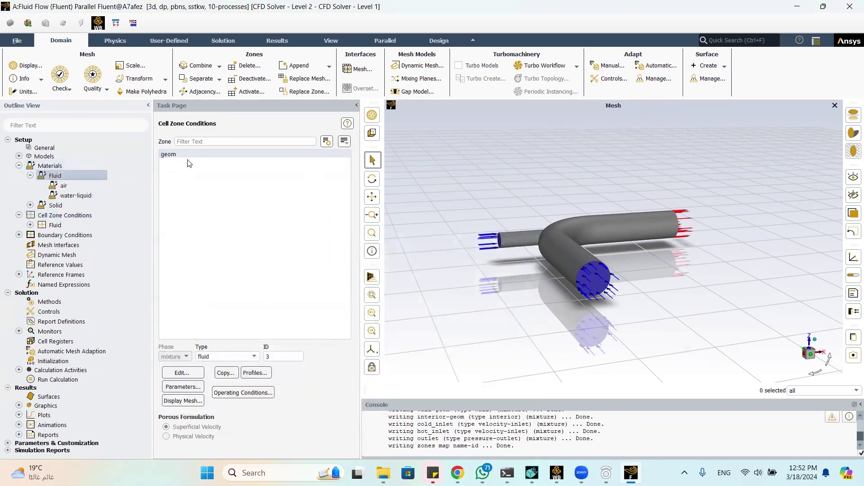
double_click(67, 166)
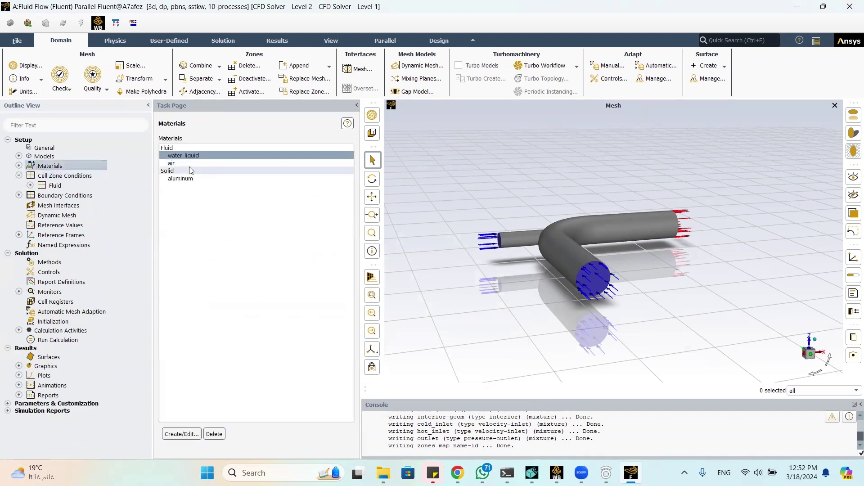
left_click(190, 163)
left_click(214, 434)
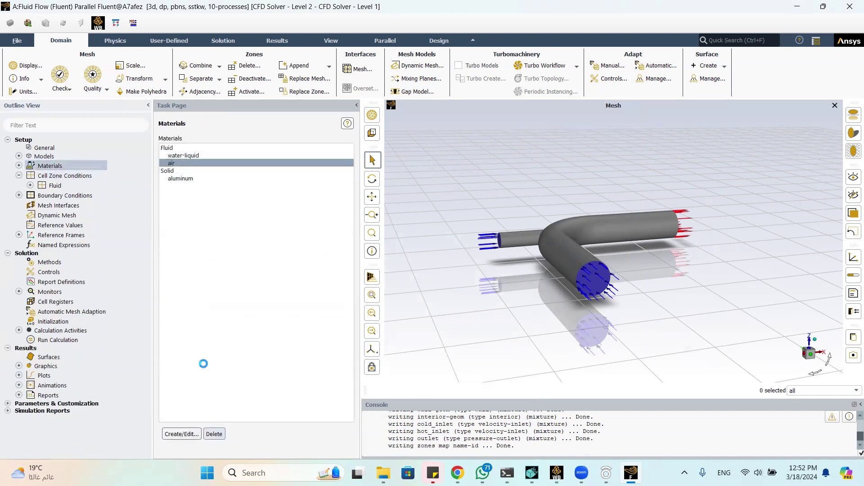
- Open the hot_inlet boundary's velocity inlet settings at the velocity magnitude
left_click(19, 175)
double_click(54, 185)
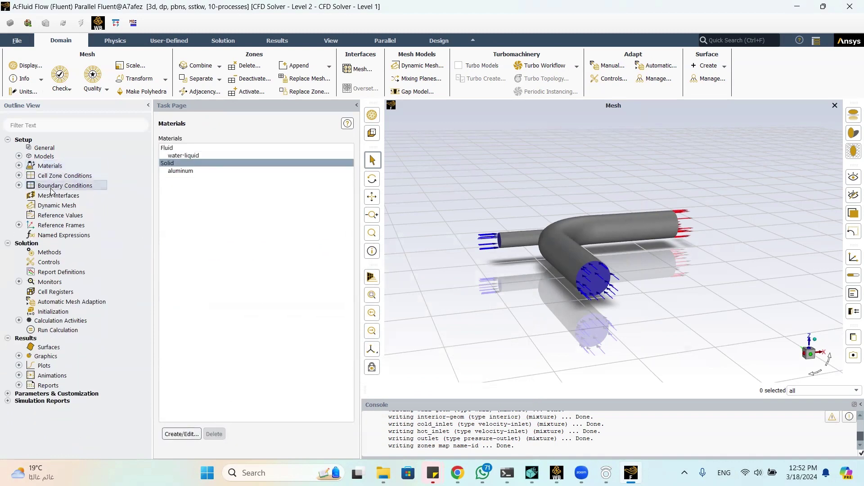
left_click(189, 162)
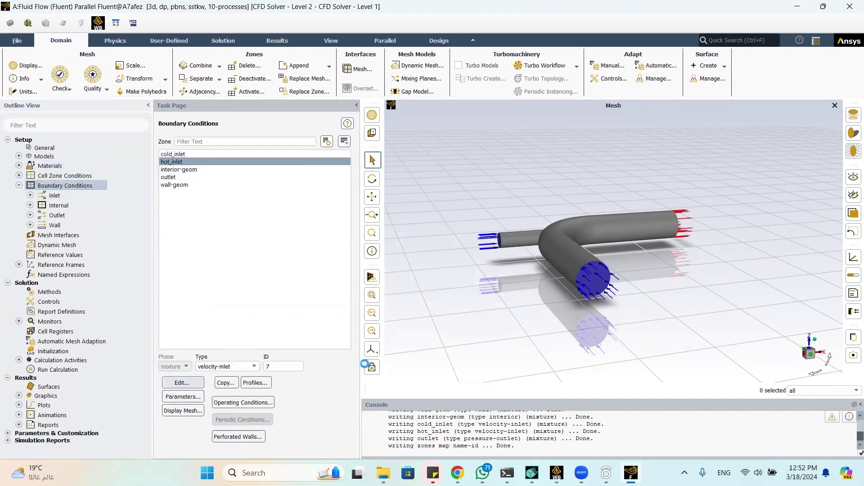
double_click(306, 317)
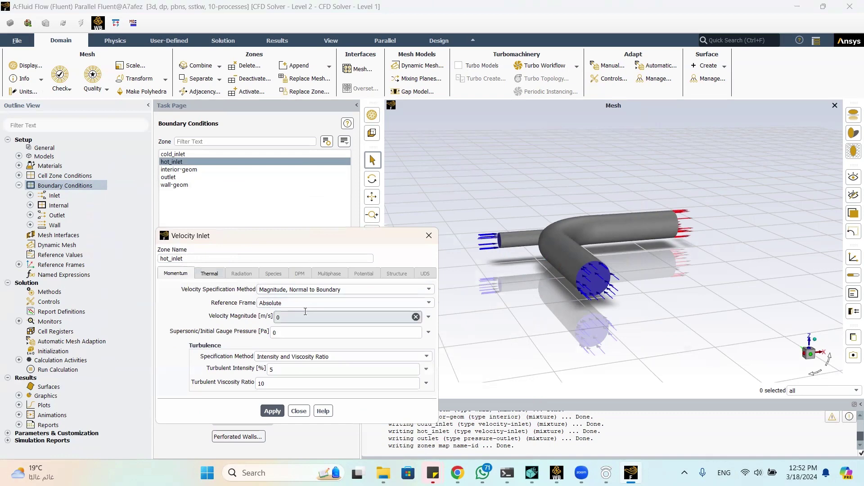
- Switch to Chrome and look up the inlet velocities in the results slides of the water treatment piping homework
left_click(457, 473)
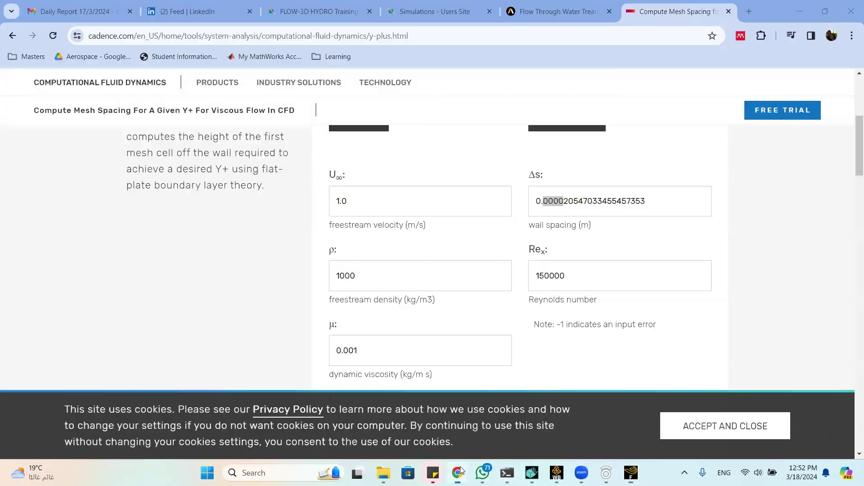
left_click(560, 11)
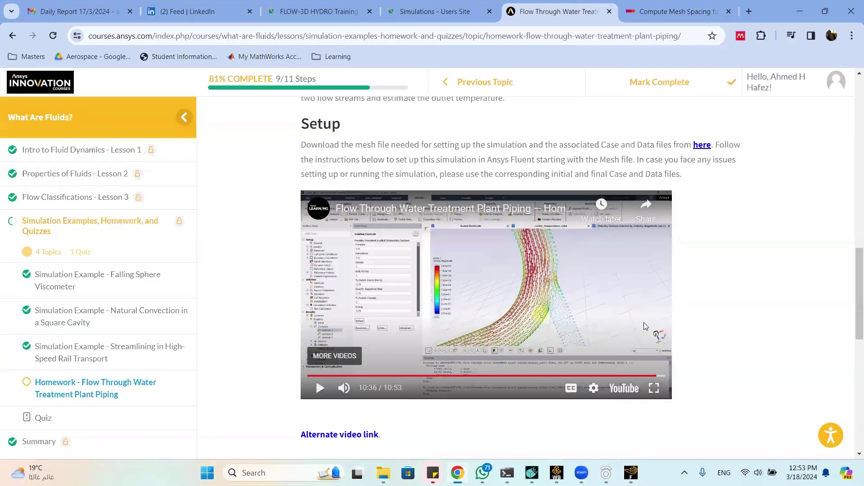
scroll(656, 331, "down", 9)
left_click(737, 217)
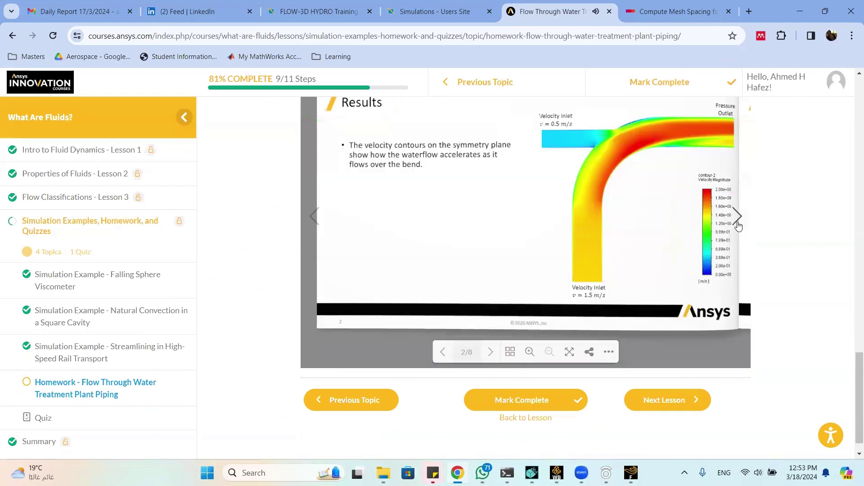
- Back in Fluent, set hot_inlet's velocity magnitude to 0.5 m/s and its turbulence specification method to Intensity and Hydraulic Diameter
key("alt+Tab")
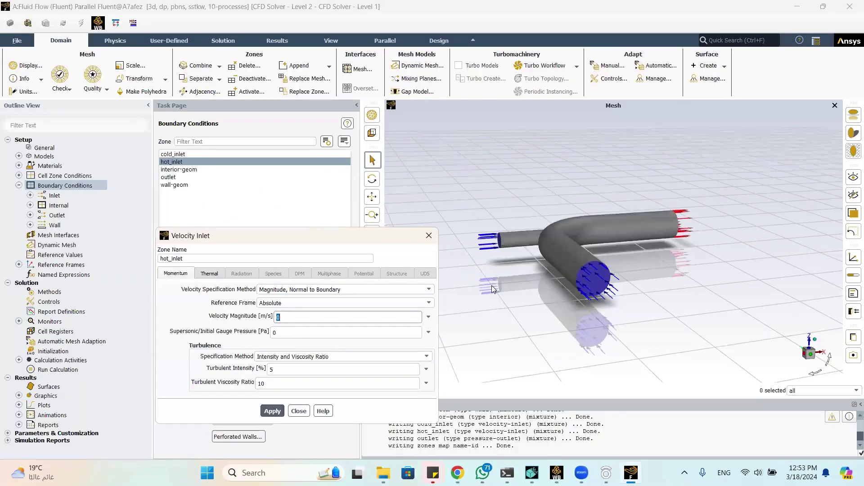
left_click(345, 315)
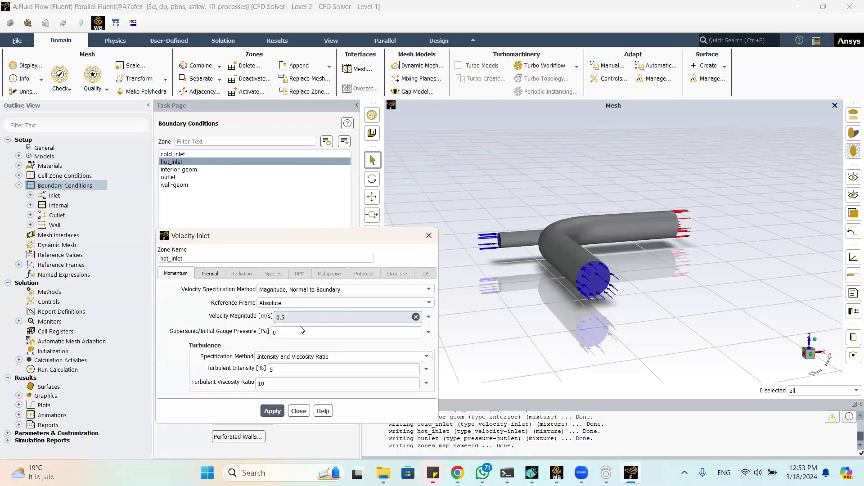
left_click(286, 357)
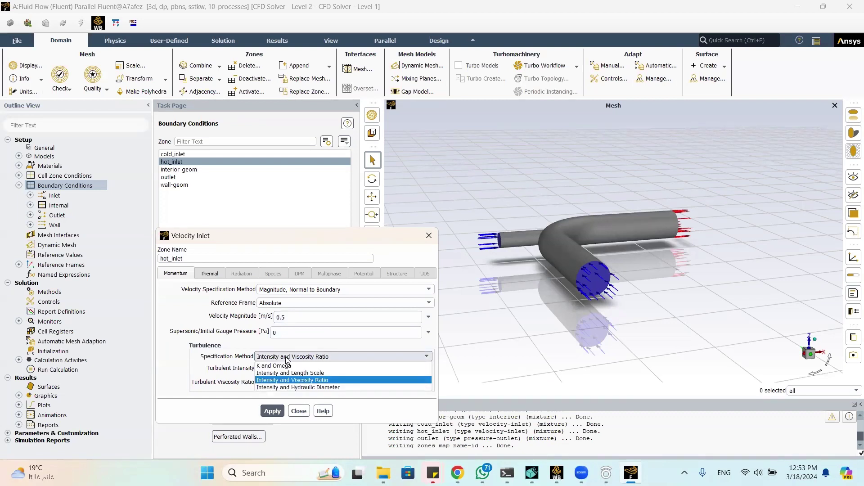
left_click(287, 387)
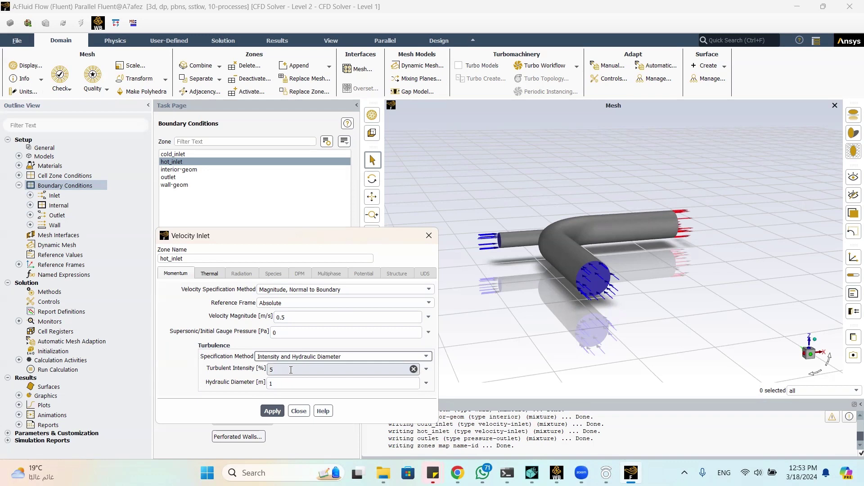
key("Tab")
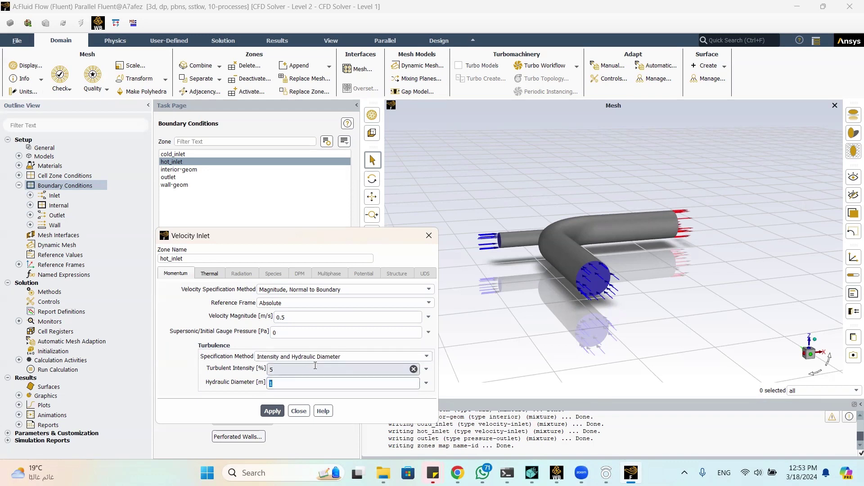
- Look up the inlet temperatures in the homework results slides in Chrome, then return to Fluent and apply hot_inlet's thermal settings
left_click(213, 275)
double_click(238, 290)
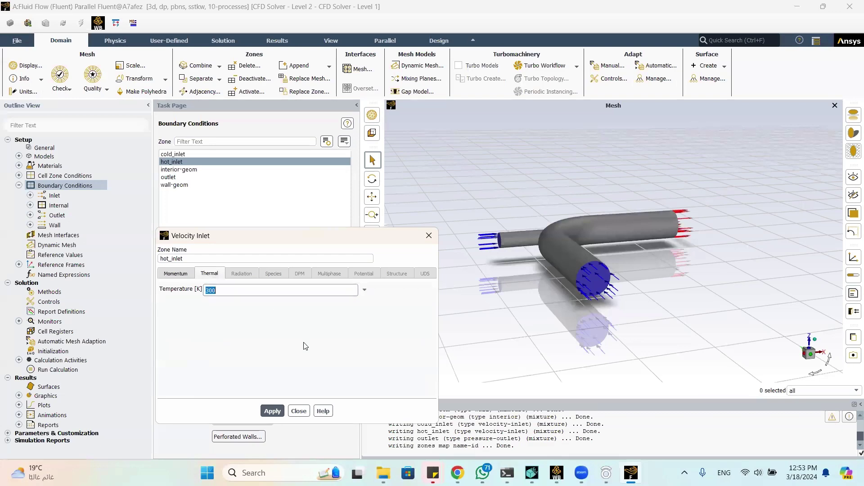
key("alt+Tab")
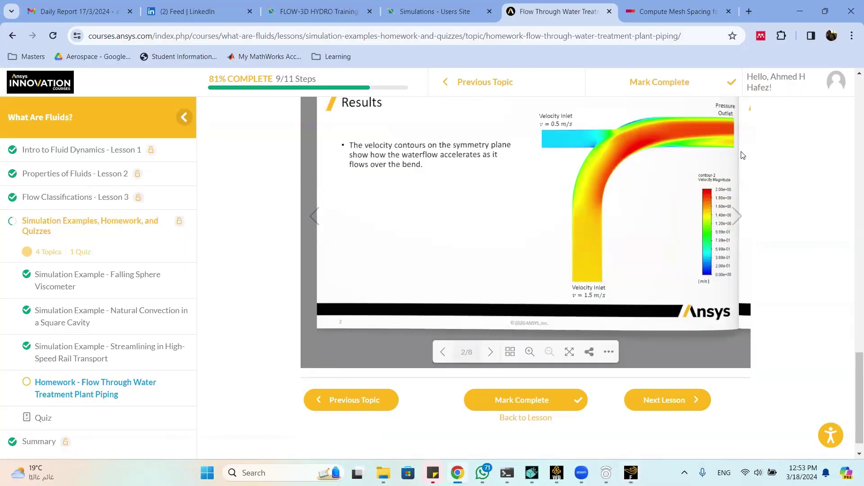
left_click(737, 216)
left_click(737, 216)
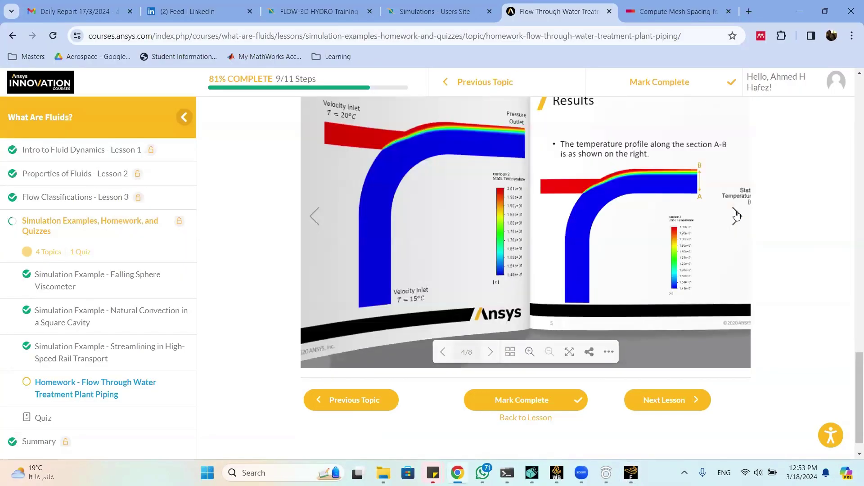
key("alt+Tab")
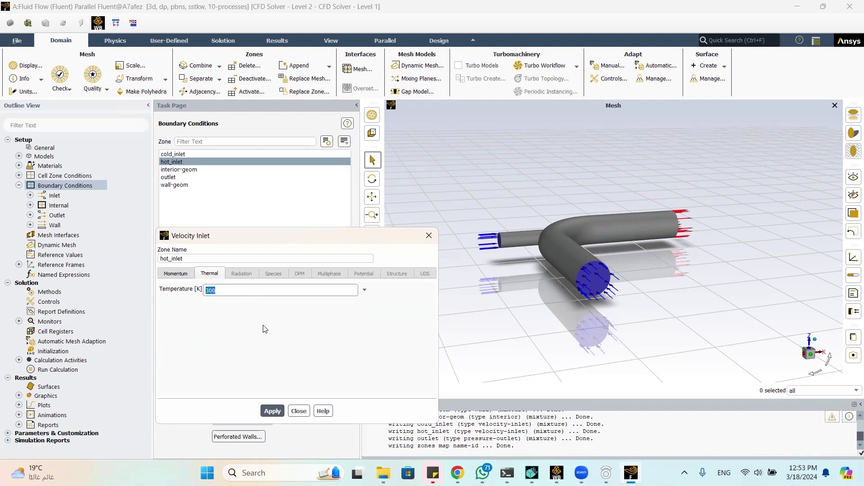
left_click(272, 411)
left_click(299, 411)
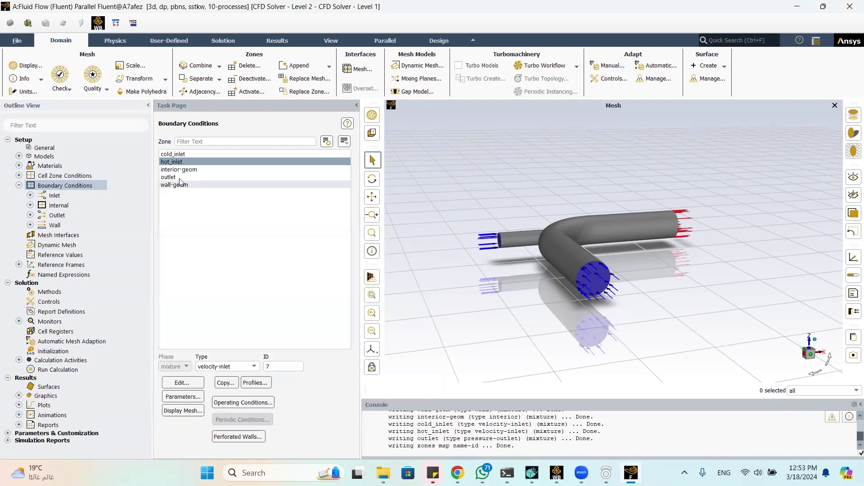
- Set cold_inlet's velocity magnitude to 1.5 m/s and its turbulence specification method to Intensity and Hydraulic Diameter
left_click(173, 154)
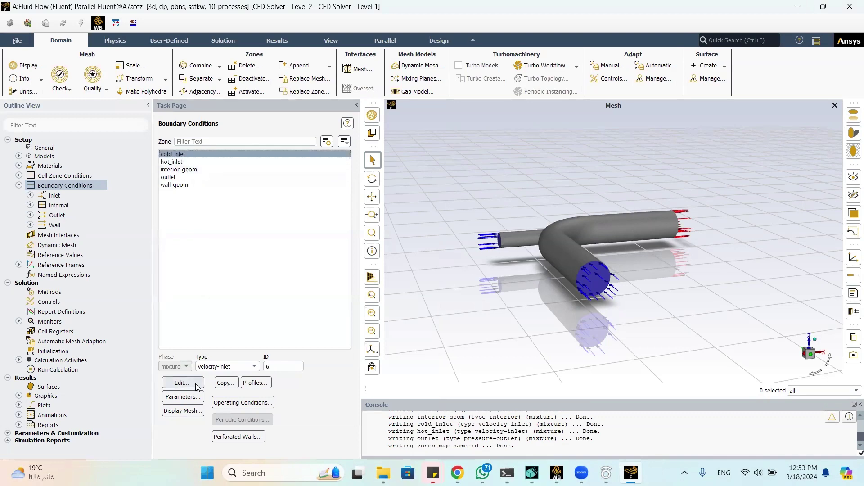
left_click(193, 383)
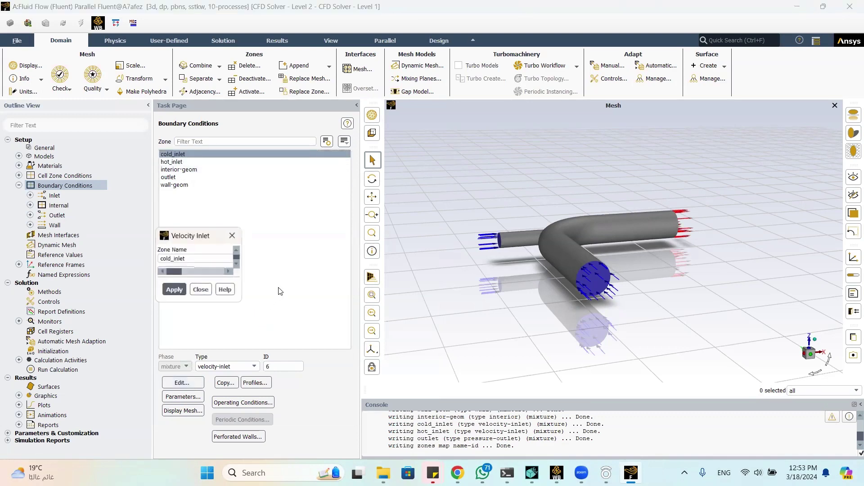
left_click(285, 316)
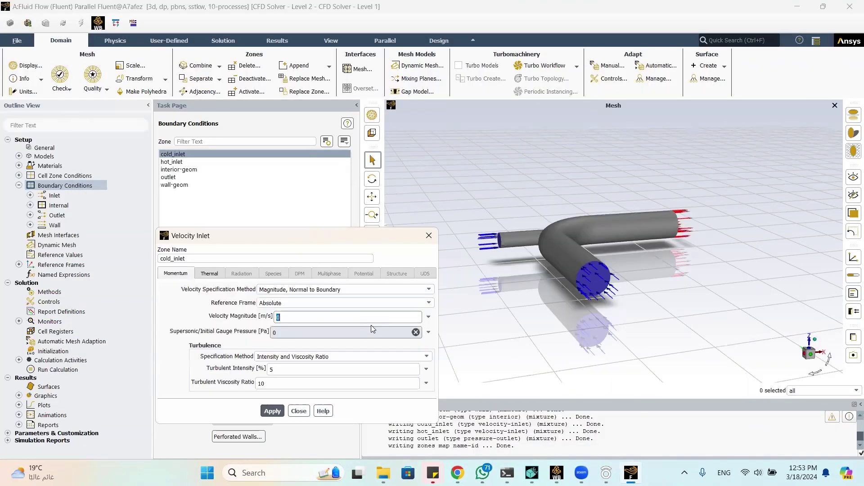
type("1")
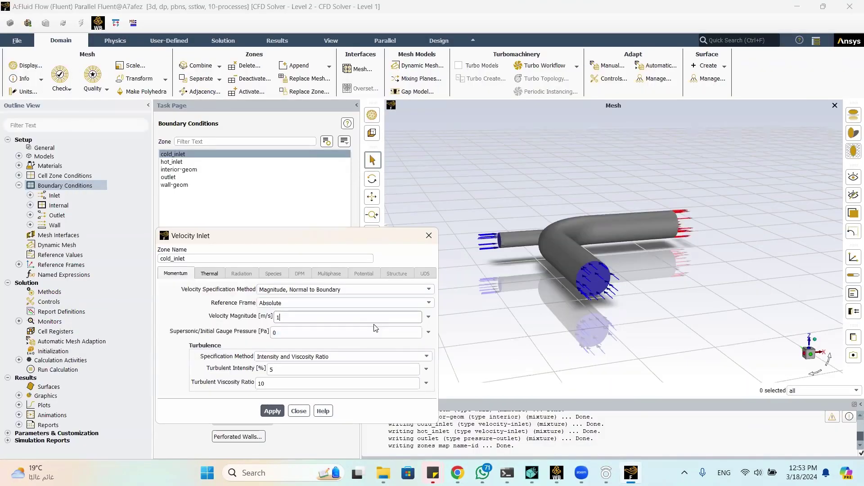
type(".5")
left_click(315, 357)
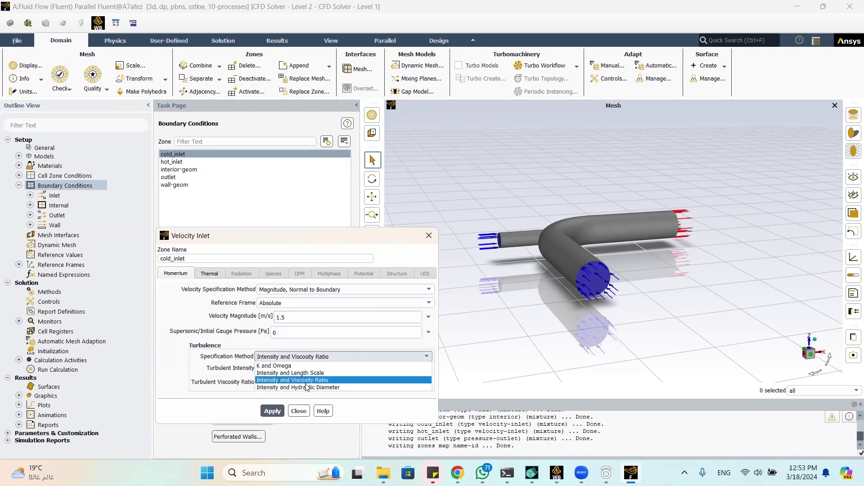
left_click(294, 383)
double_click(293, 383)
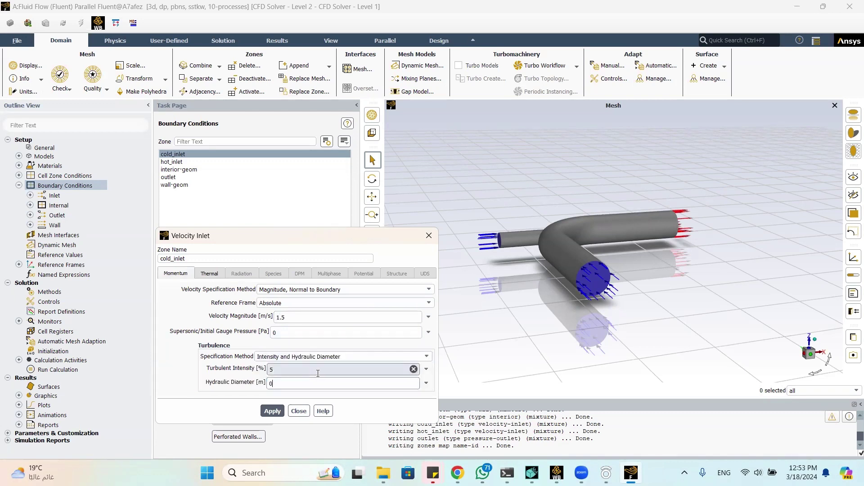
- Check the inlet temperatures in the homework results slides in Chrome, and back in Fluent set cold_inlet's temperature to 285 K
left_click(209, 274)
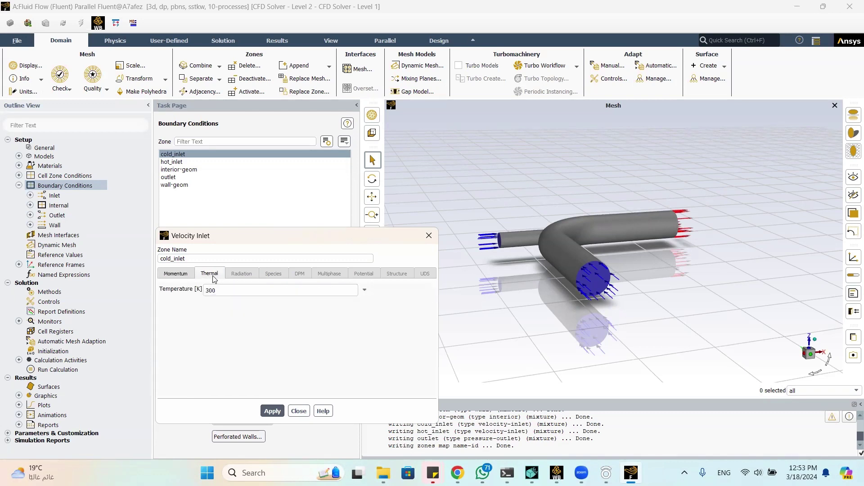
double_click(251, 290)
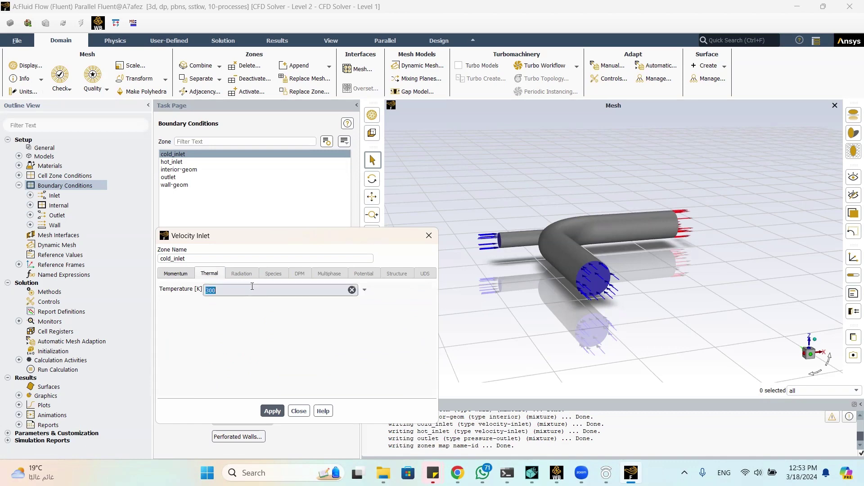
key("alt+Tab")
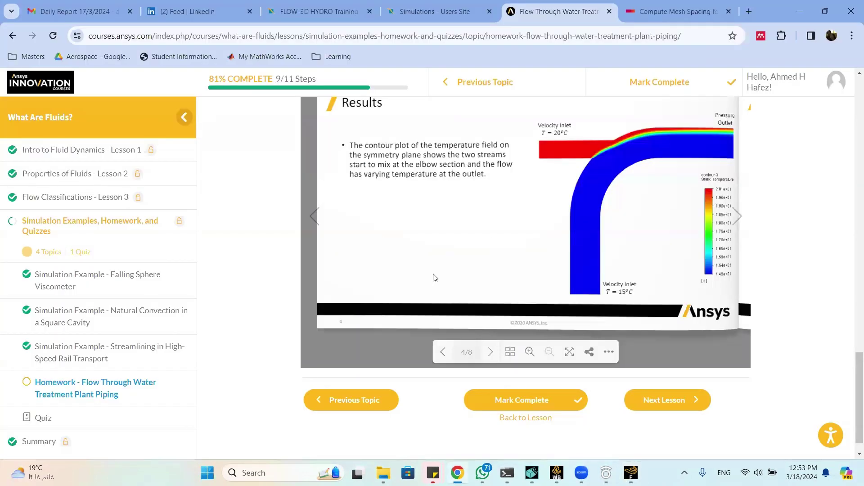
key("alt+Tab")
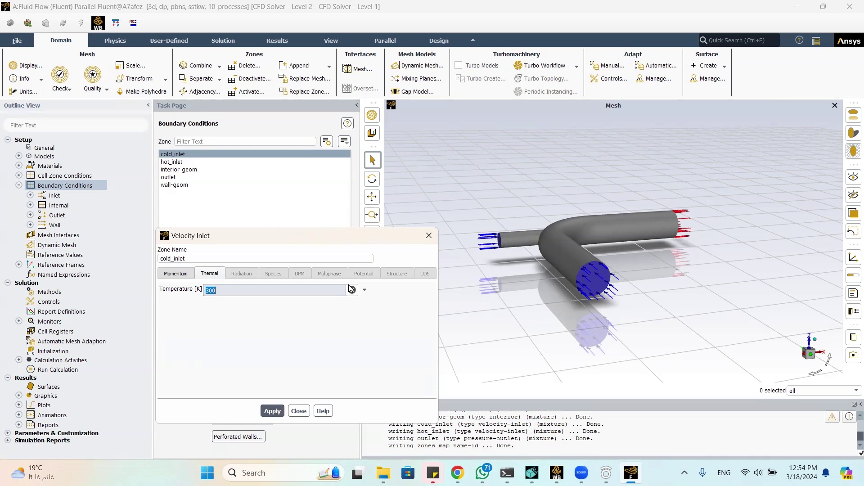
type("285")
left_click(272, 411)
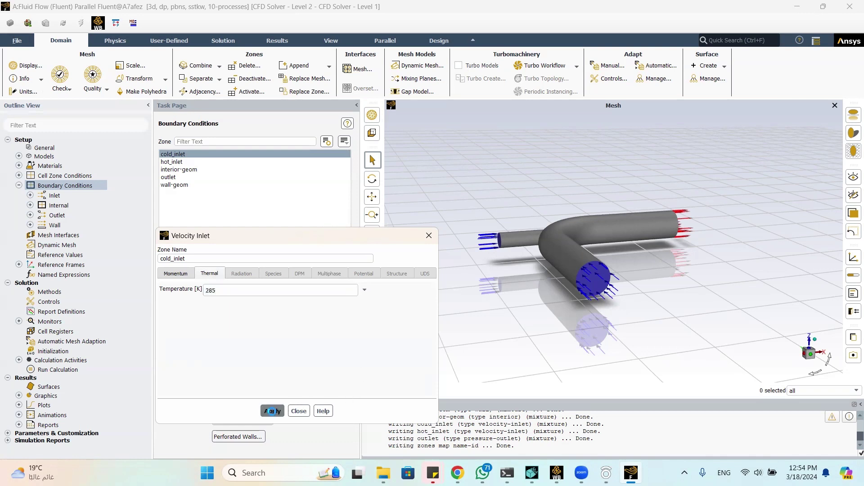
left_click(298, 411)
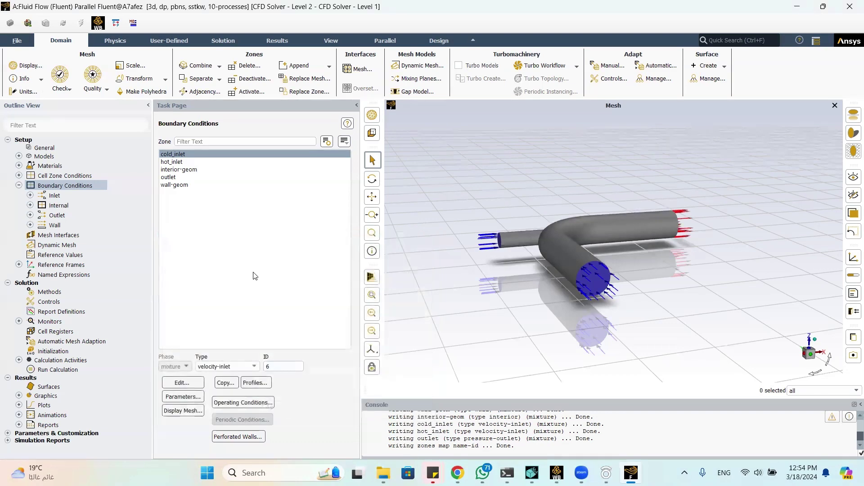
- Check the outlet boundary's pressure outlet momentum and thermal settings and apply them as they are
left_click(180, 177)
left_click(182, 383)
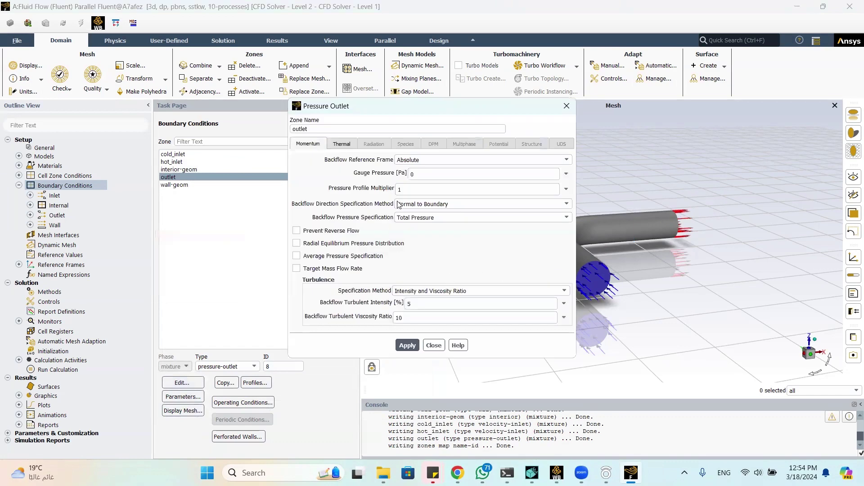
left_click(344, 146)
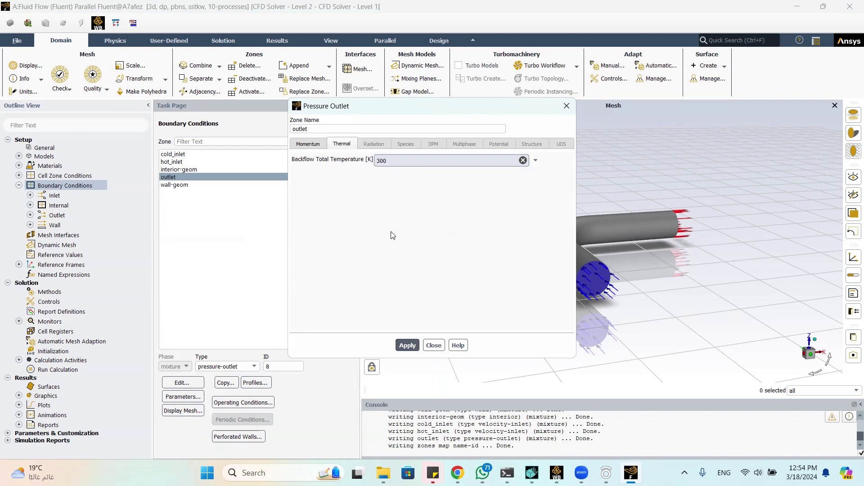
left_click(408, 346)
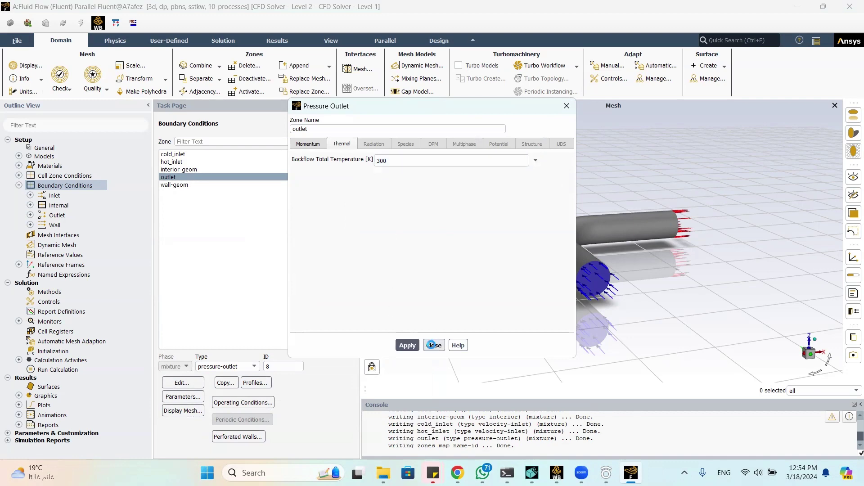
left_click(434, 345)
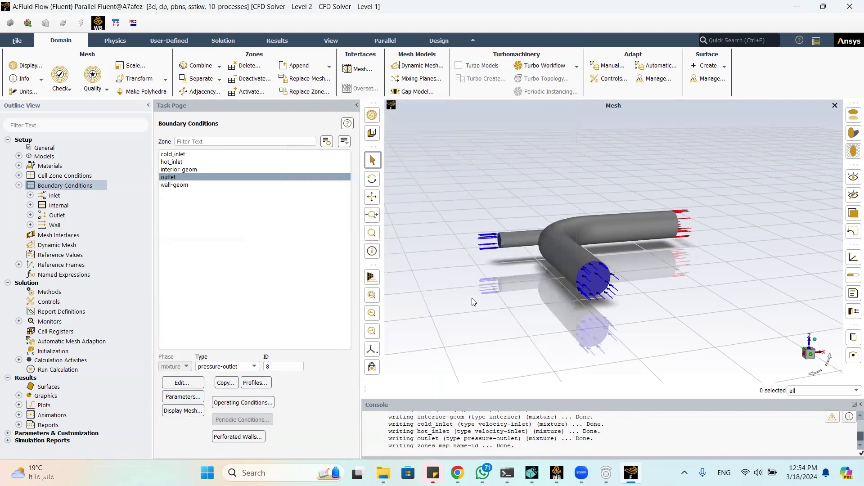
- Review the solution methods and controls, and set the energy residual's absolute convergence criterion to 0.001
left_click_drag(510, 286, 454, 300)
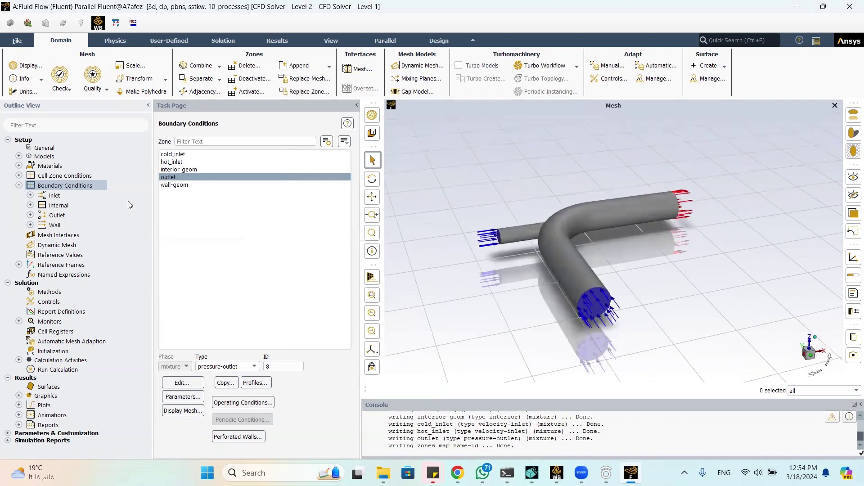
left_click(18, 186)
left_click(65, 252)
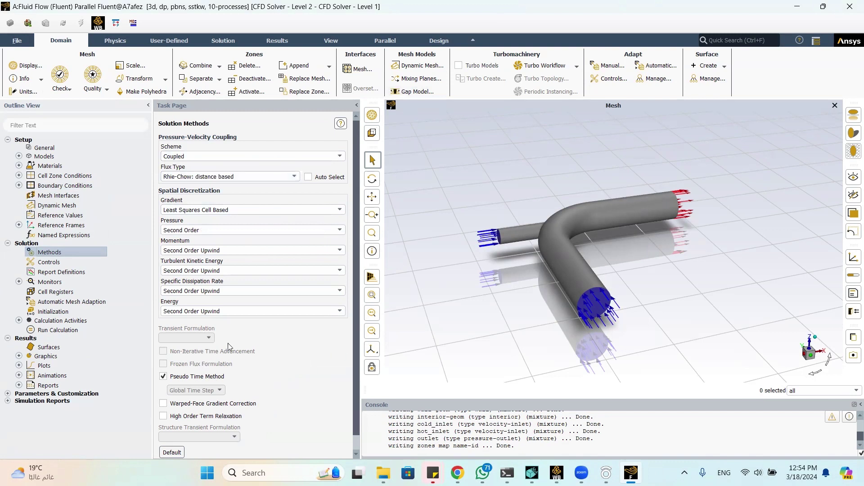
left_click(74, 262)
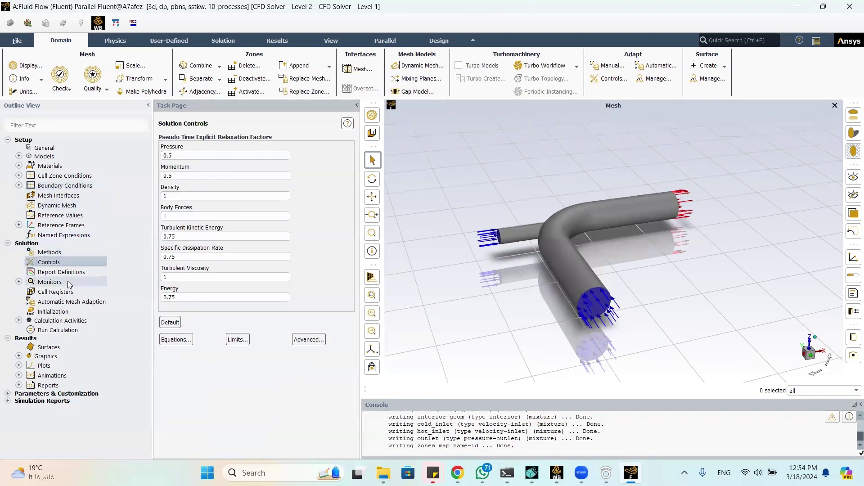
left_click(18, 282)
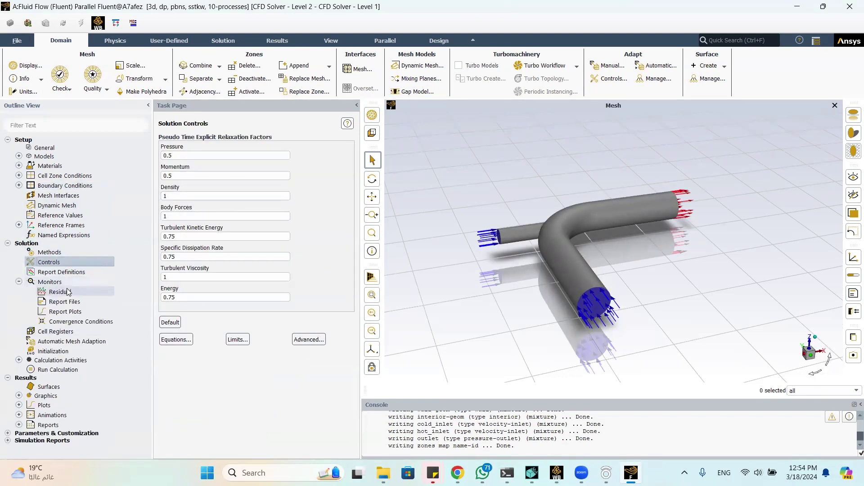
double_click(60, 292)
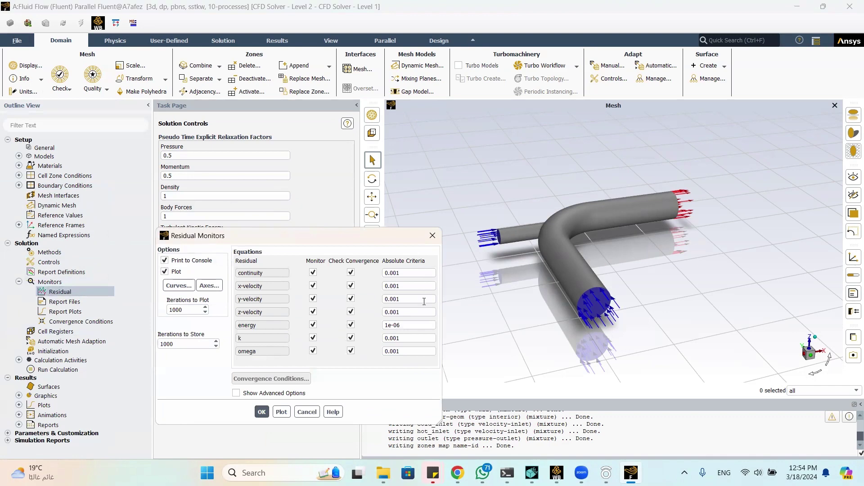
double_click(409, 312)
double_click(407, 325)
type("0.001")
left_click(262, 412)
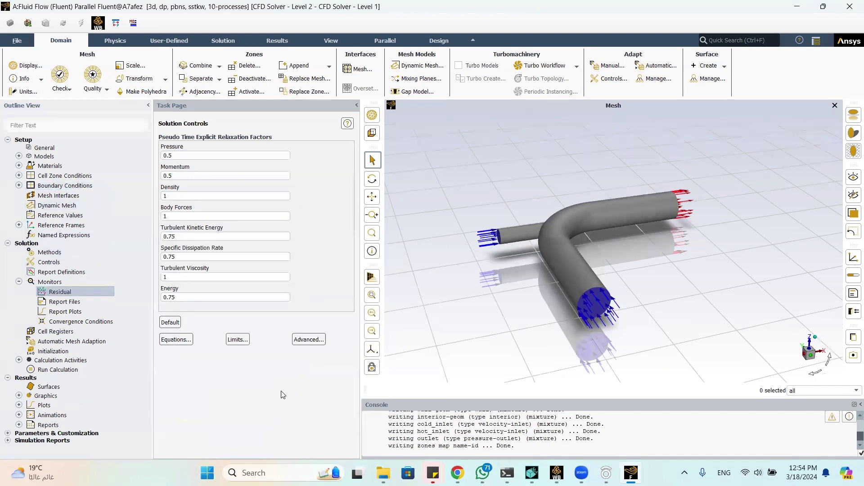
- Initialize the solution using Hybrid Initialization
left_click(68, 351)
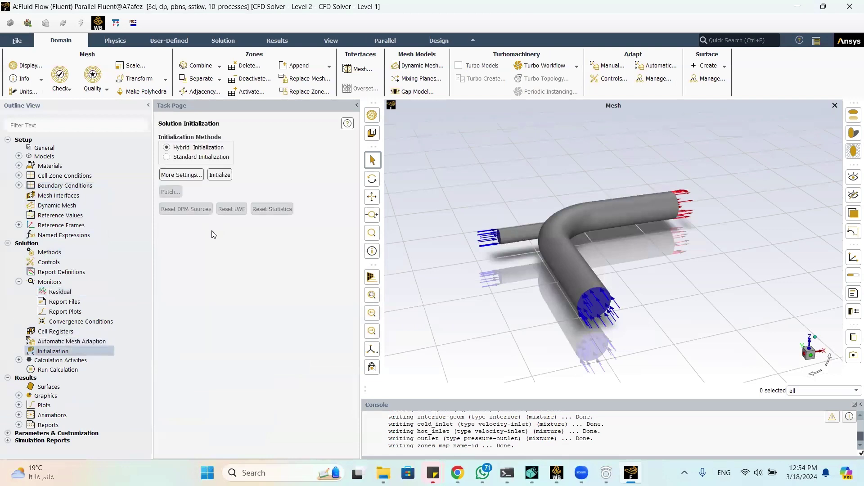
left_click(219, 174)
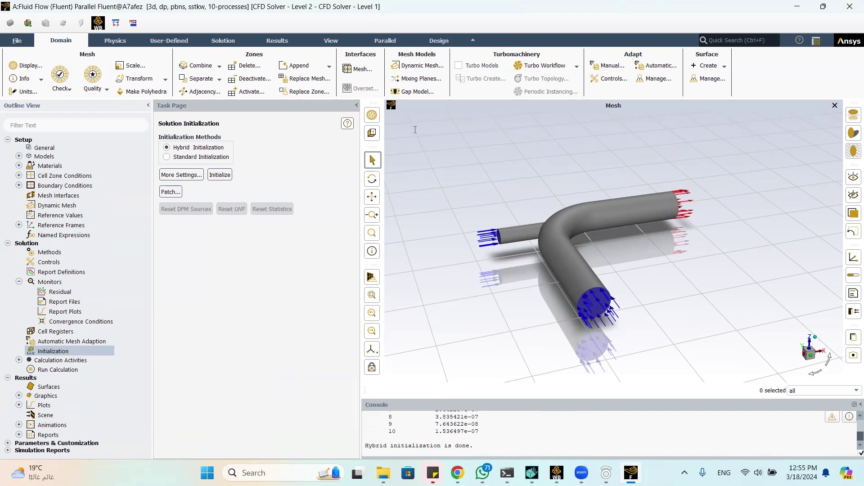
- Dismiss the RAV Endpoint Protection pop-up and close the Thermal Flow in Water folder window
mouse_move(532, 473)
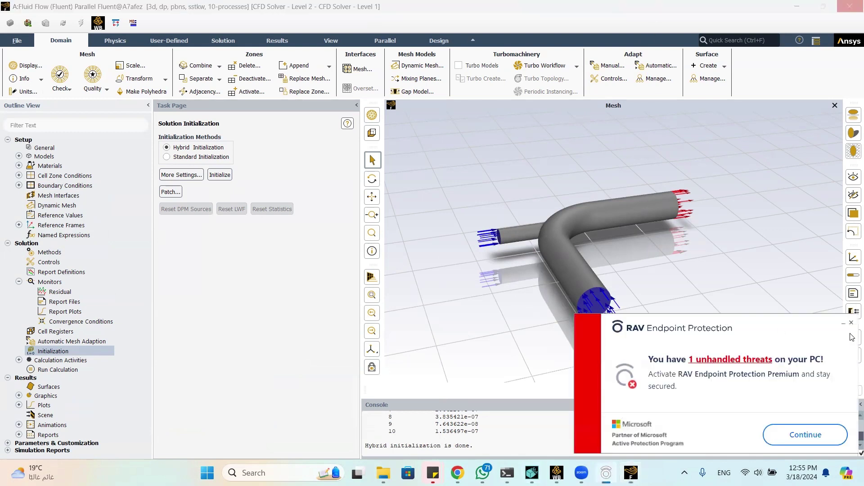
left_click(618, 422)
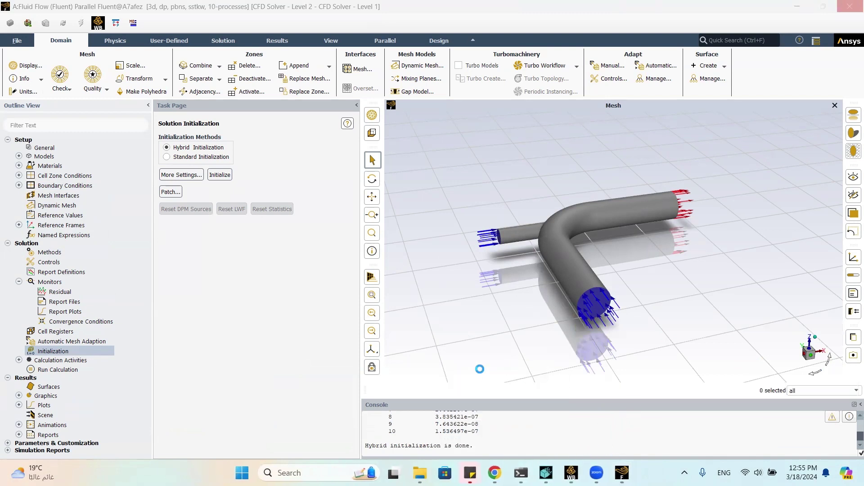
mouse_move(496, 472)
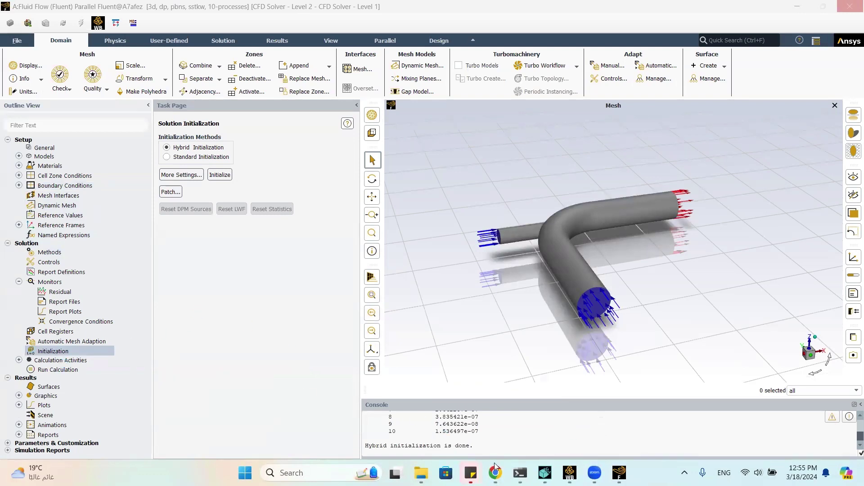
mouse_move(421, 473)
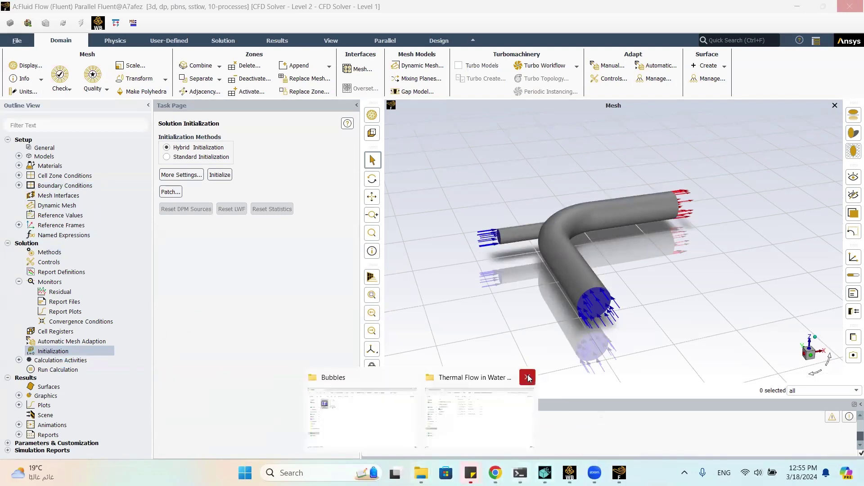
left_click(521, 377)
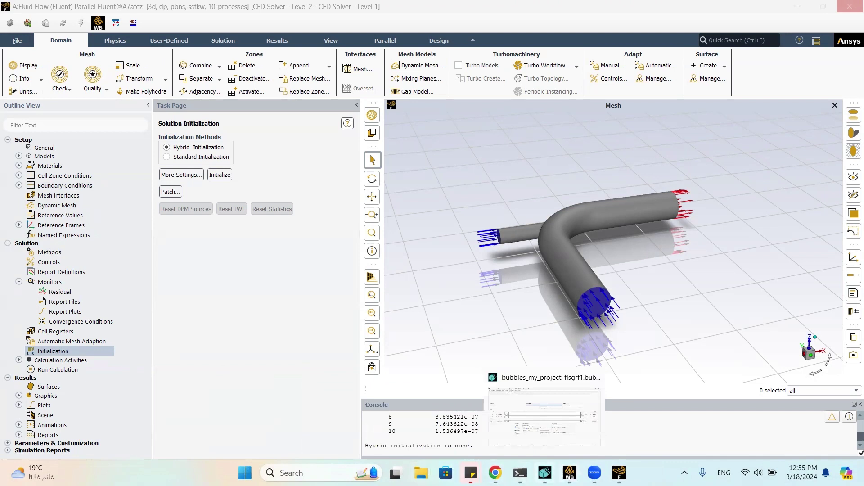
mouse_move(595, 473)
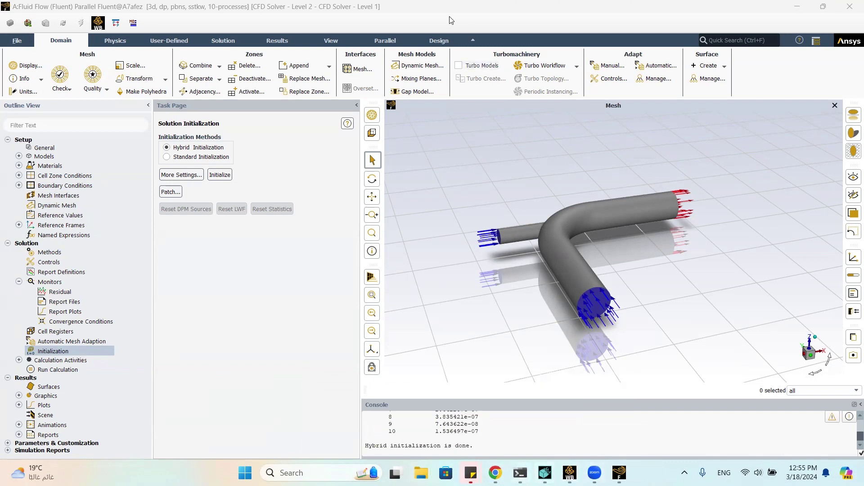
- Run the calculation with 1000 iterations, a reporting interval of 10 and a profile update interval of 10
left_click(68, 369)
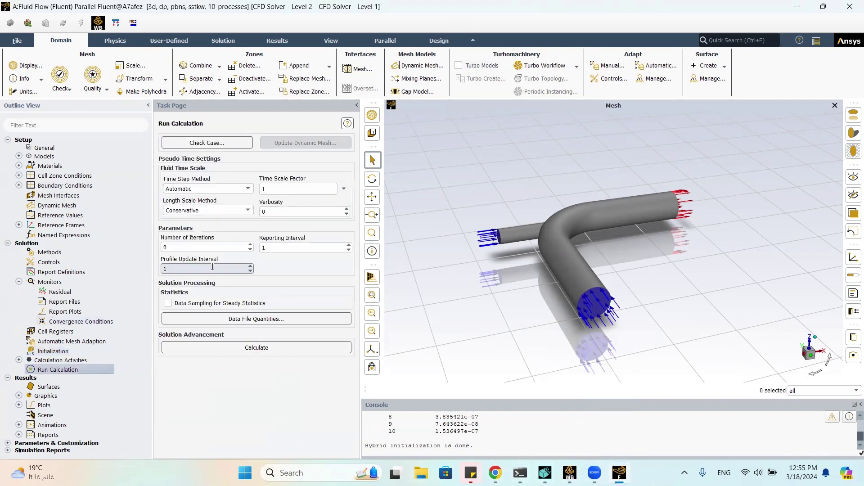
double_click(209, 247)
type("1000")
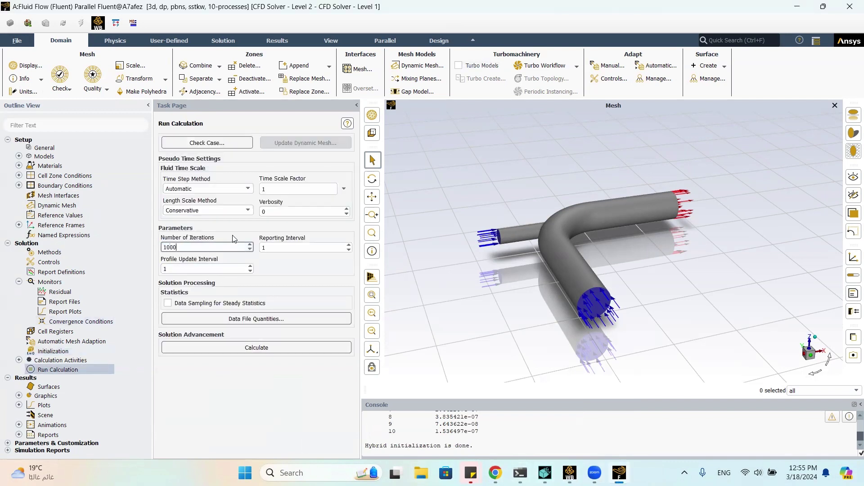
double_click(325, 248)
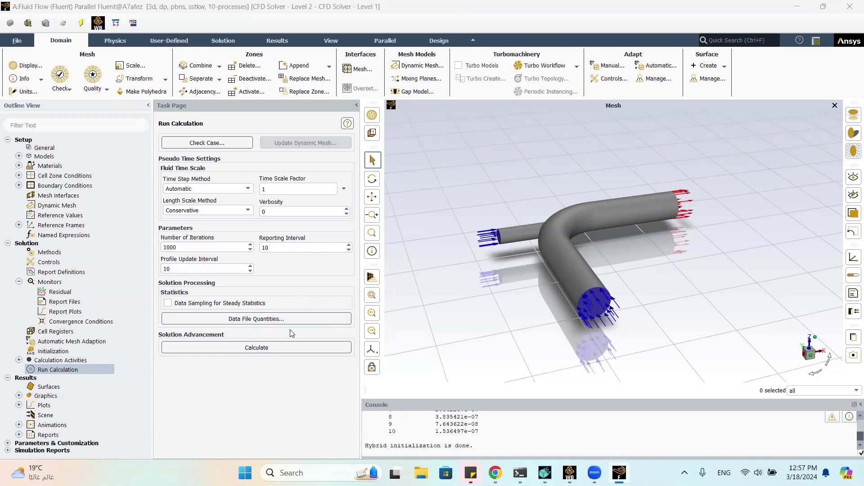
left_click(263, 347)
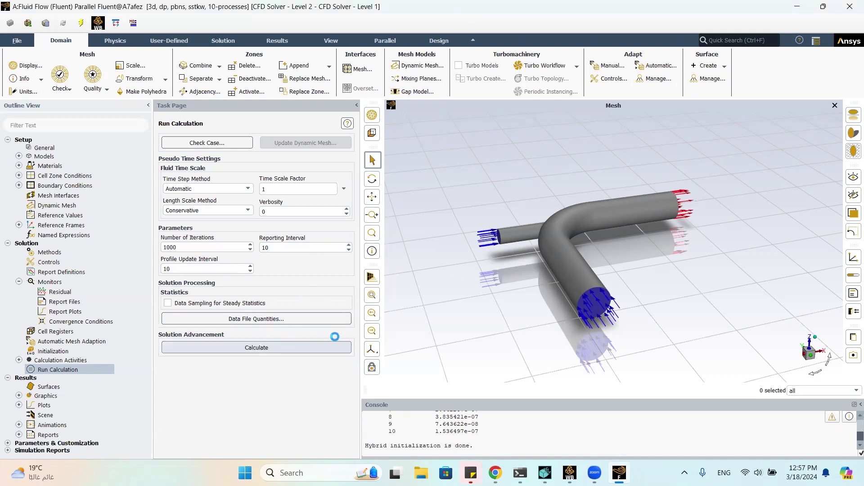
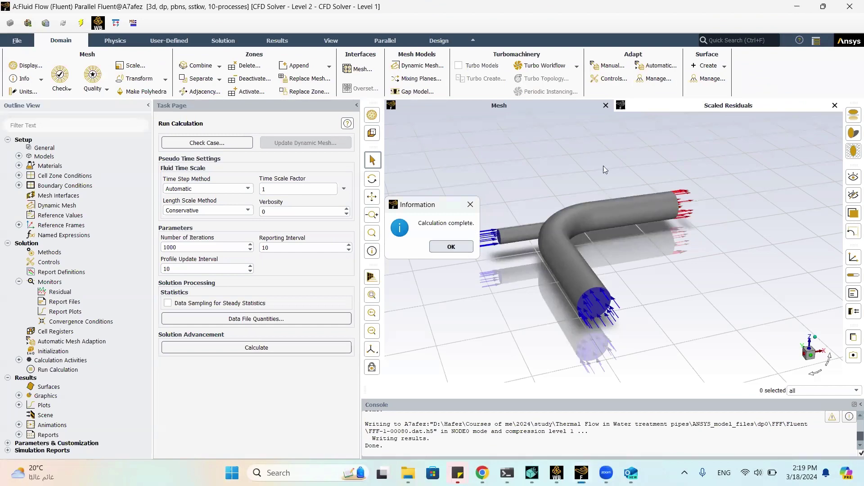
- Acknowledge the finished calculation and review the scaled residuals plot and the console output for convergence
left_click(451, 247)
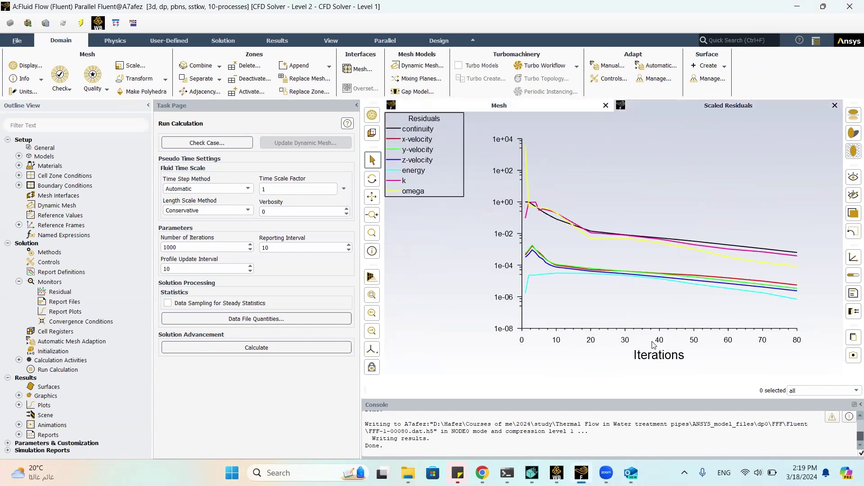
scroll(547, 428, "down", 3)
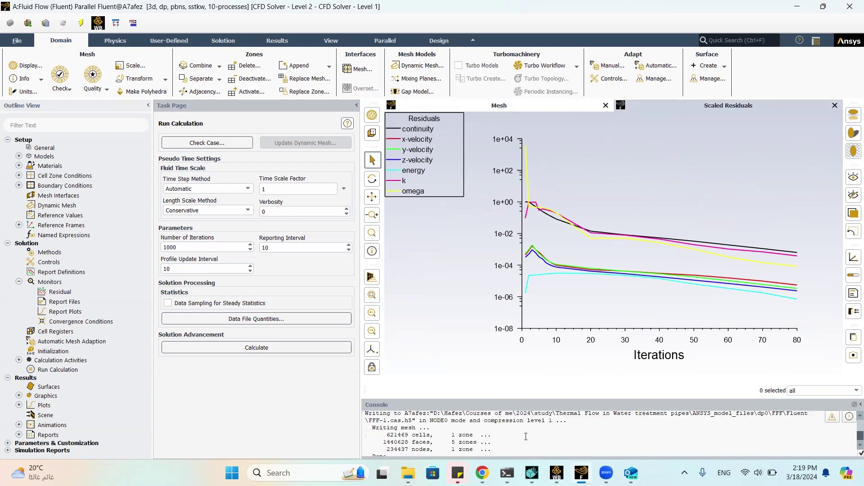
scroll(525, 436, "up", 5)
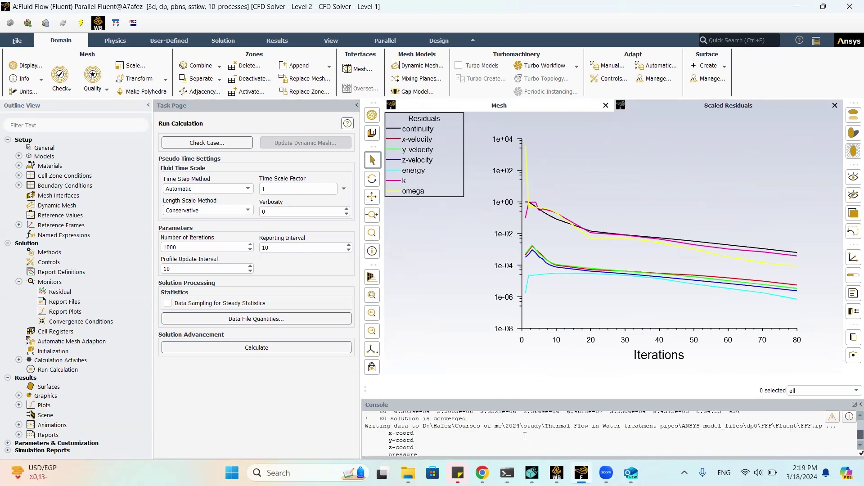
scroll(535, 432, "down", 3)
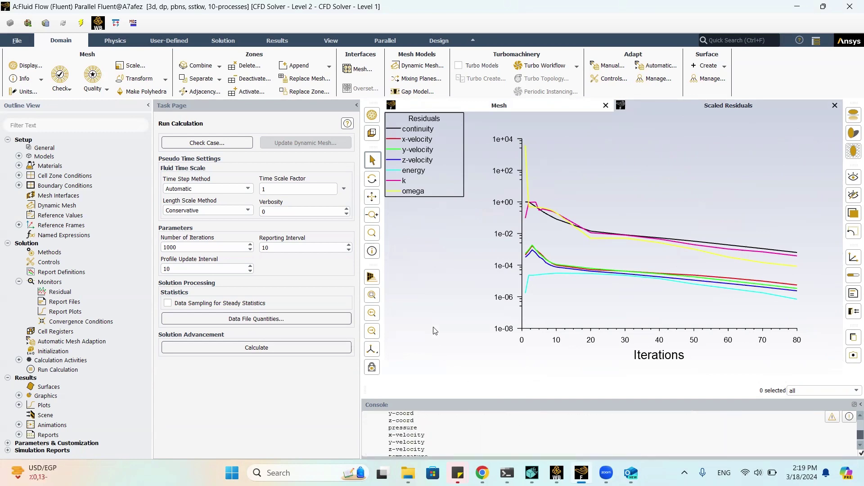
- Close Fluent and open the Results of the Fluid Flow (Fluent) system from Workbench in CFD-Post
left_click(850, 6)
left_click(444, 244)
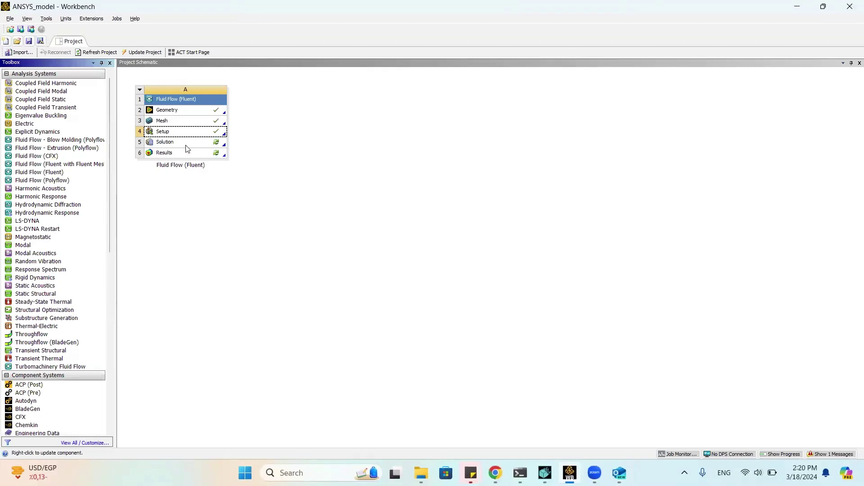
double_click(174, 153)
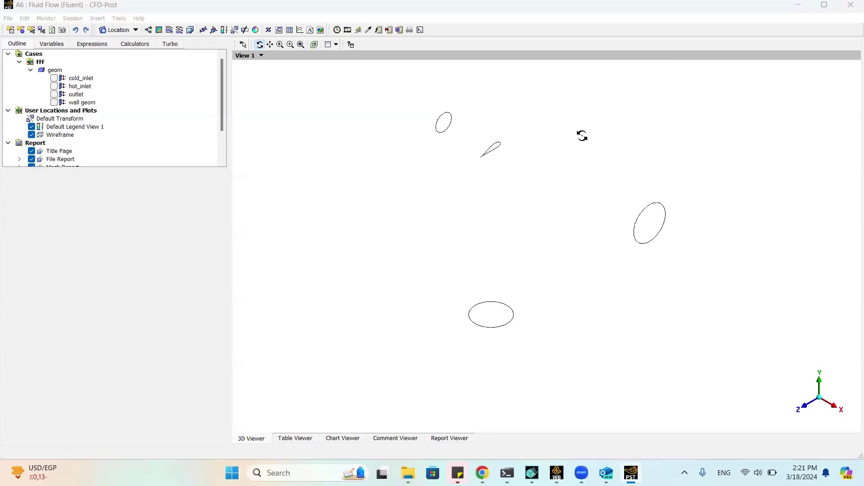
- Examine the pipe wireframe and its definition settings
left_click_drag(519, 216, 522, 246)
scroll(114, 131, "down", 1)
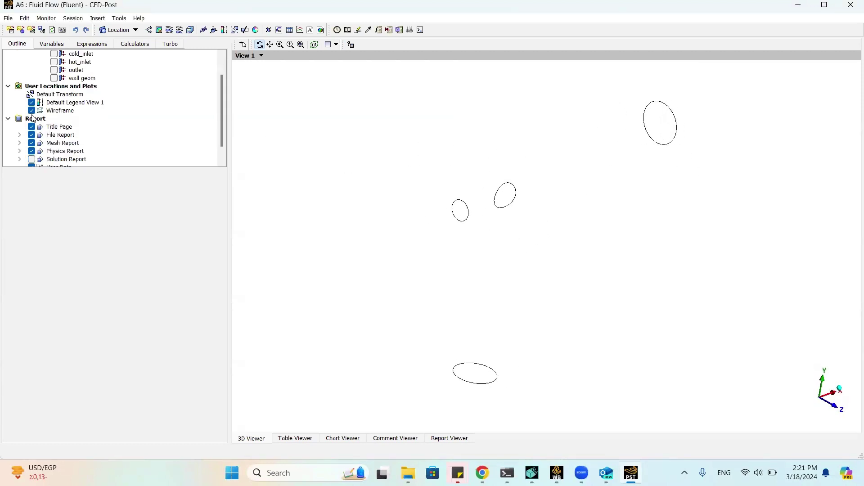
left_click(32, 110)
left_click(32, 111)
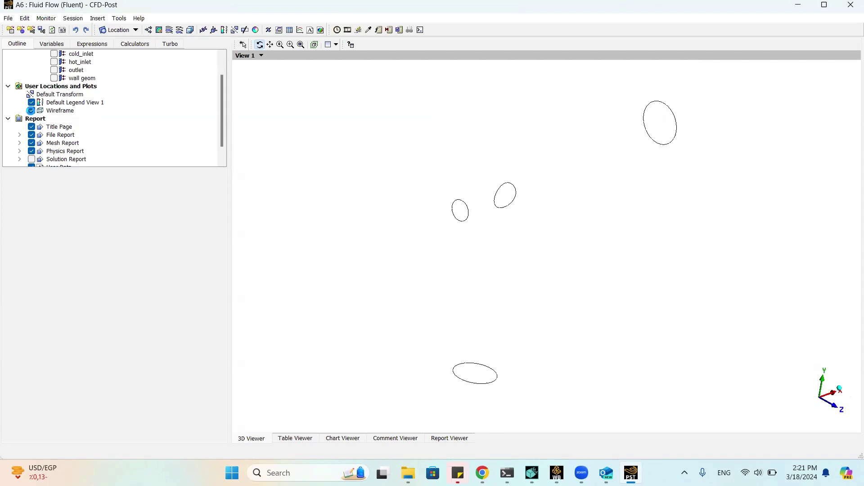
left_click(55, 112)
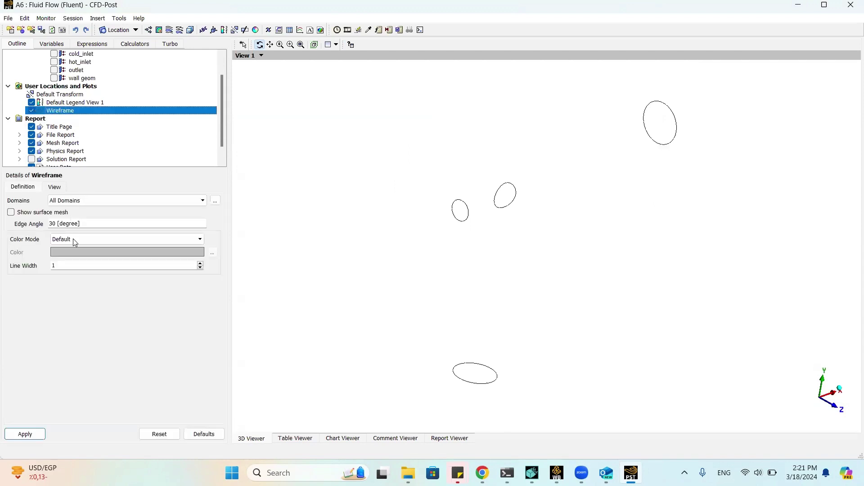
scroll(58, 155, "down", 1)
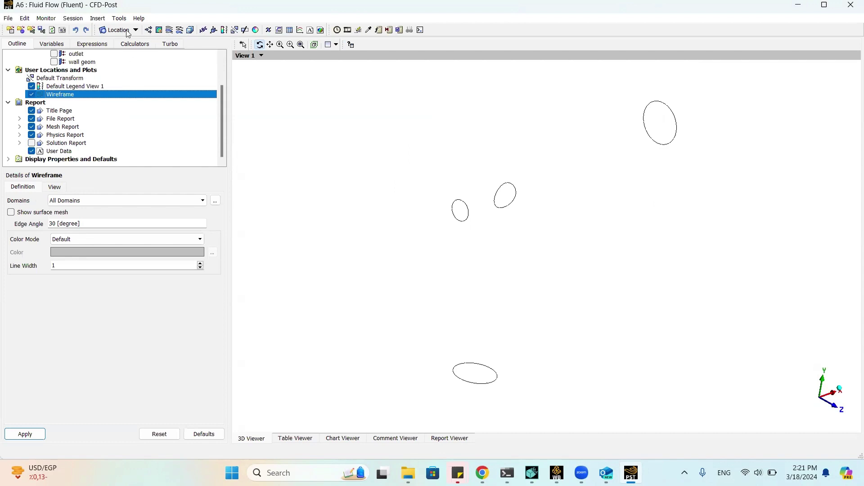
- Create a volume rendering of Velocity over all domains and inspect it around the pipe bend
left_click(179, 29)
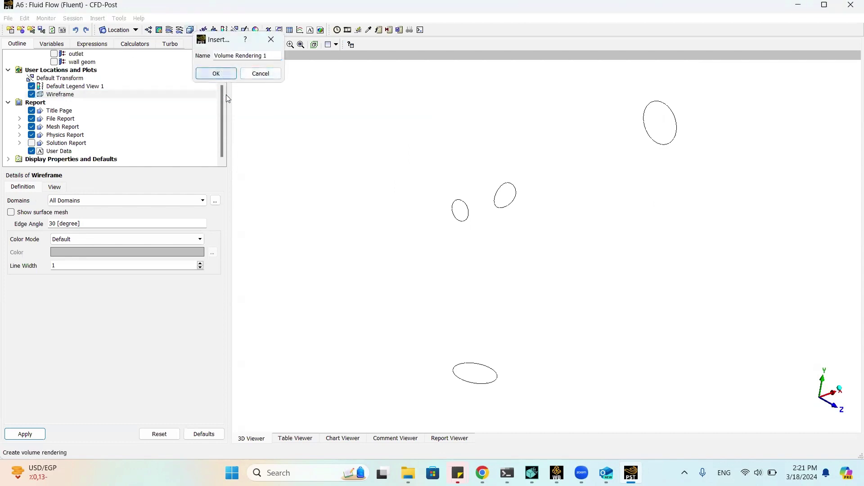
left_click(224, 73)
left_click(81, 225)
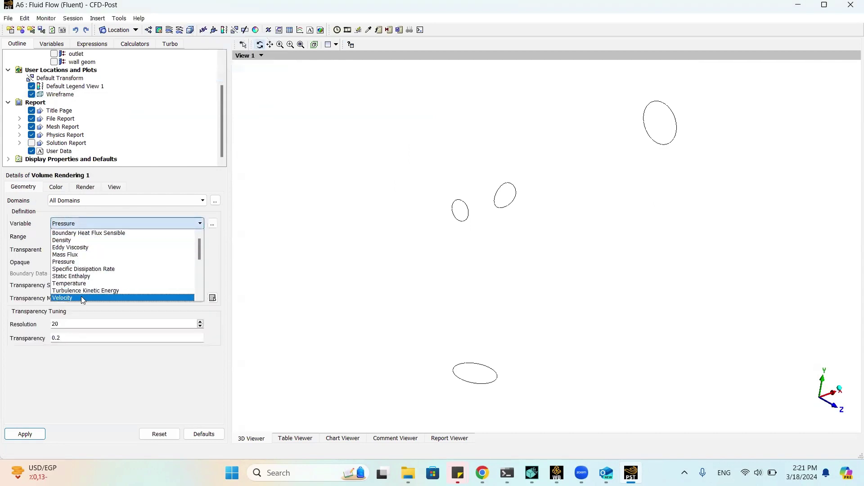
left_click(81, 297)
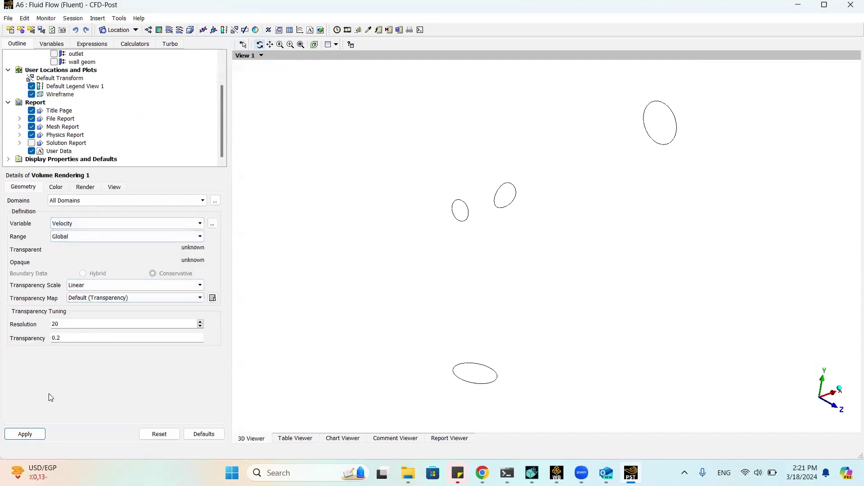
left_click(29, 434)
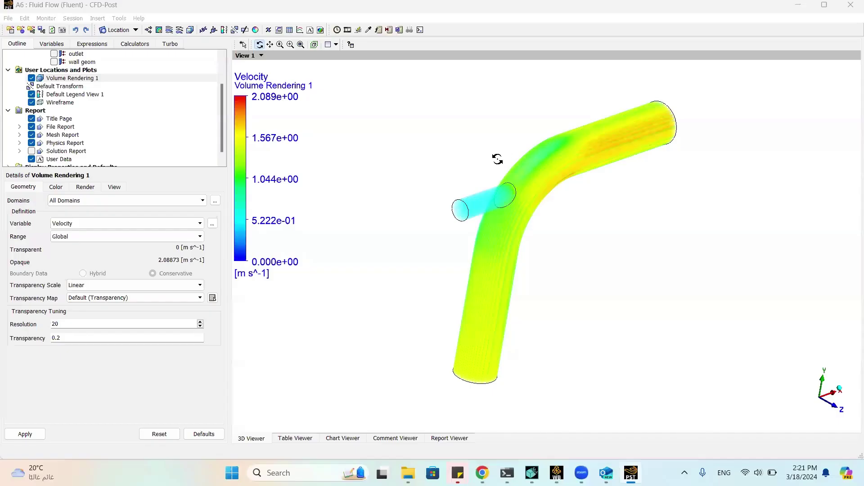
left_click_drag(482, 117, 534, 132)
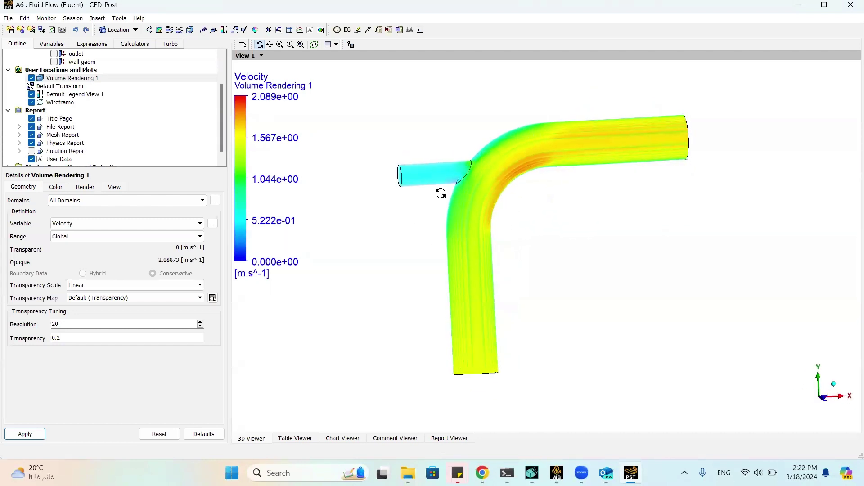
left_click_drag(481, 319, 471, 281)
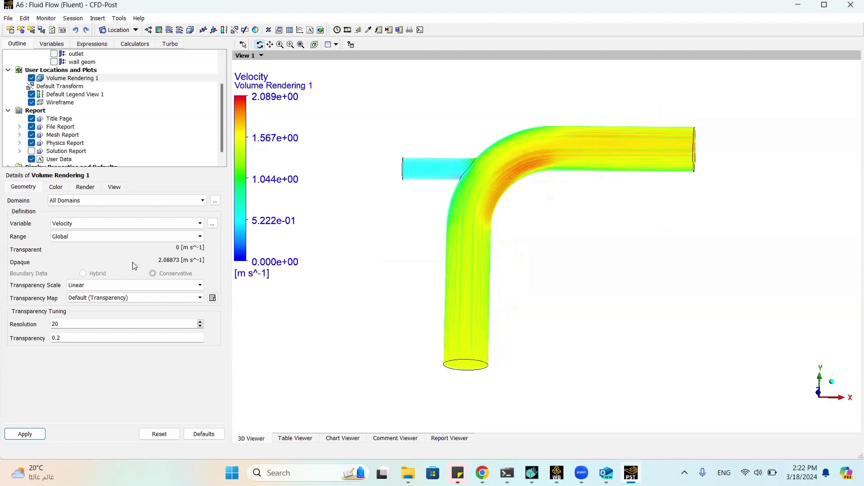
- Change the volume rendering's variable to Temperature and inspect the mixing region from other angles
left_click(127, 223)
left_click(94, 285)
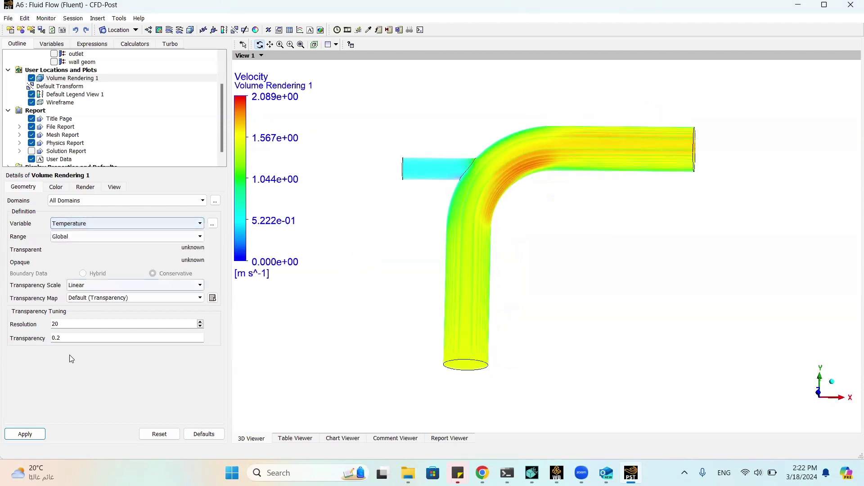
left_click(25, 434)
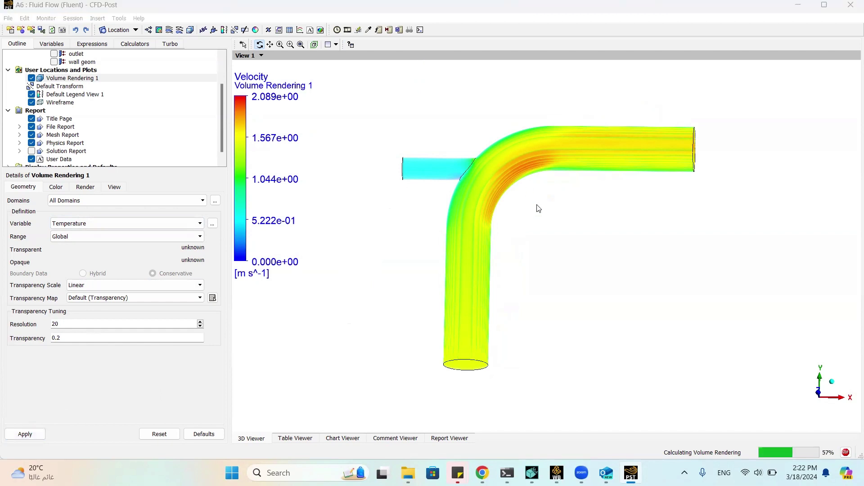
left_click_drag(523, 214, 487, 168)
left_click_drag(604, 148, 450, 149)
- Create a slice plane through the pipes using the XY Plane method at Z = 0.0 m
left_click(131, 29)
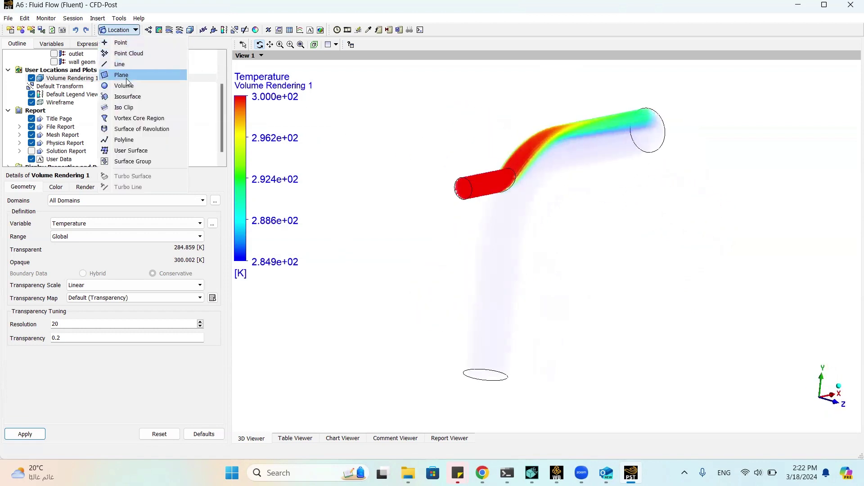
left_click(126, 79)
left_click(155, 119)
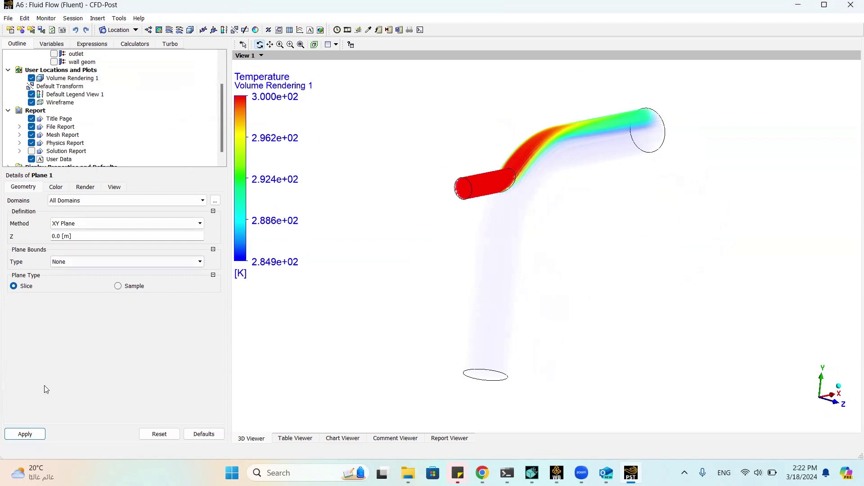
left_click(33, 434)
left_click_drag(414, 349, 296, 320)
- Hide the volume rendering and the plane, and insert a contour located on Plane 1
left_click(31, 78)
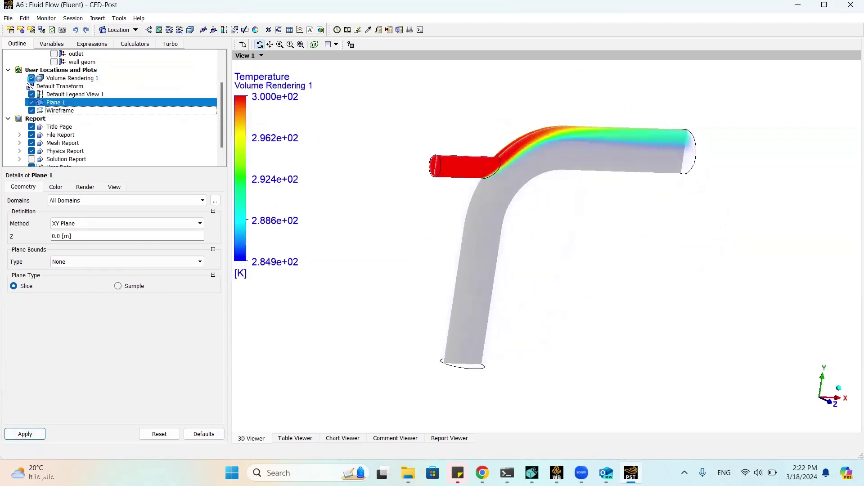
left_click(31, 102)
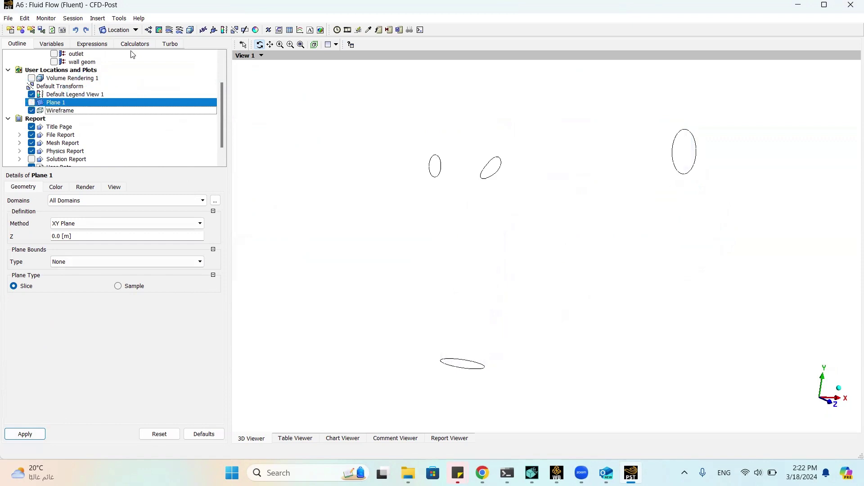
left_click(161, 31)
key("Return")
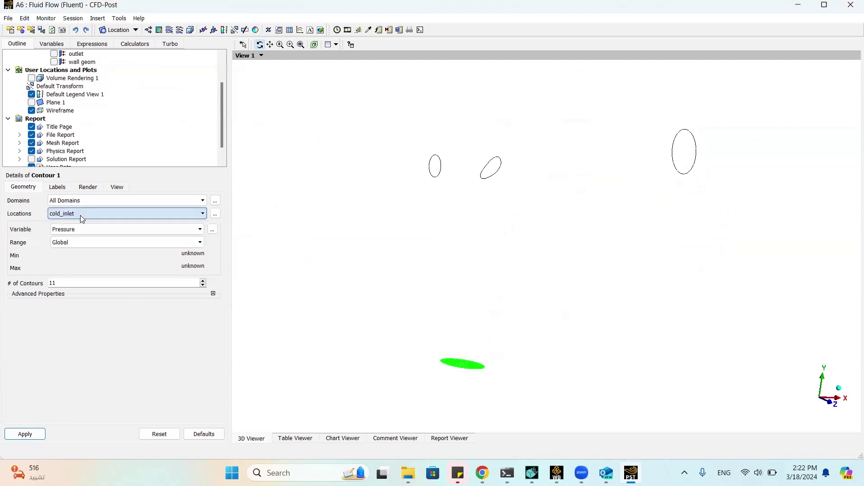
left_click(80, 215)
left_click(81, 250)
- Plot the contour for Temperature with a Local range and 100 contours, and view it face-on to the XY plane
left_click(80, 229)
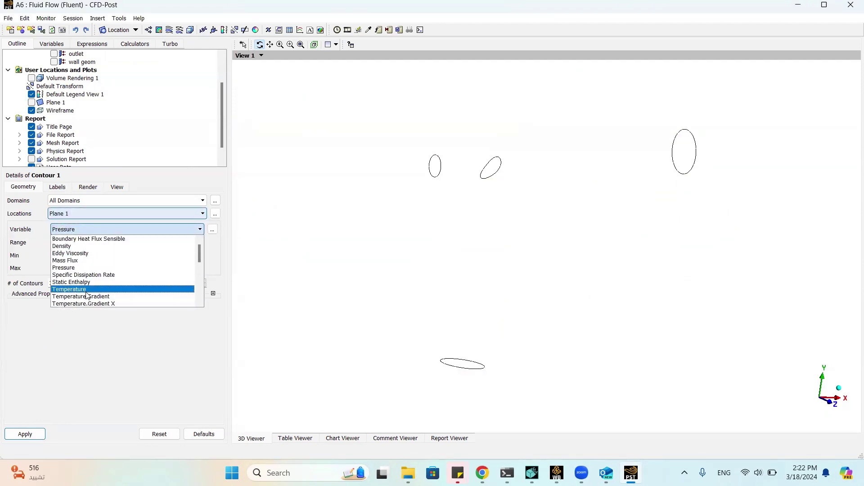
left_click(81, 289)
left_click(81, 244)
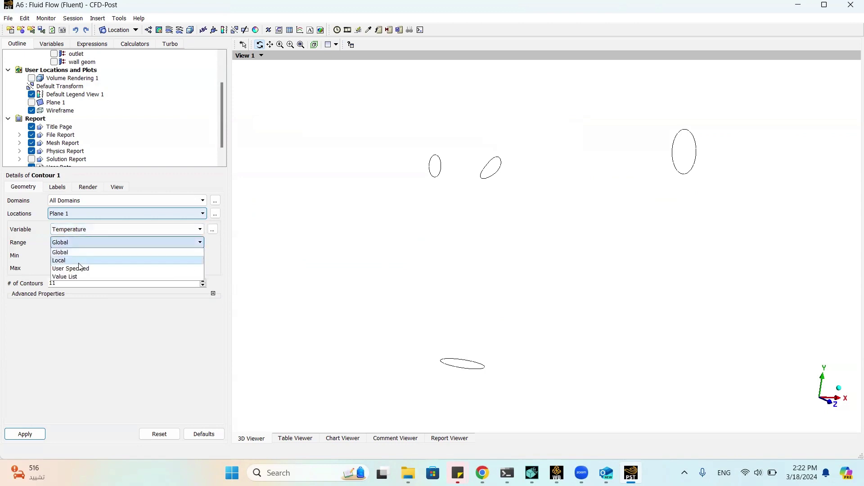
left_click(79, 256)
left_click(79, 284)
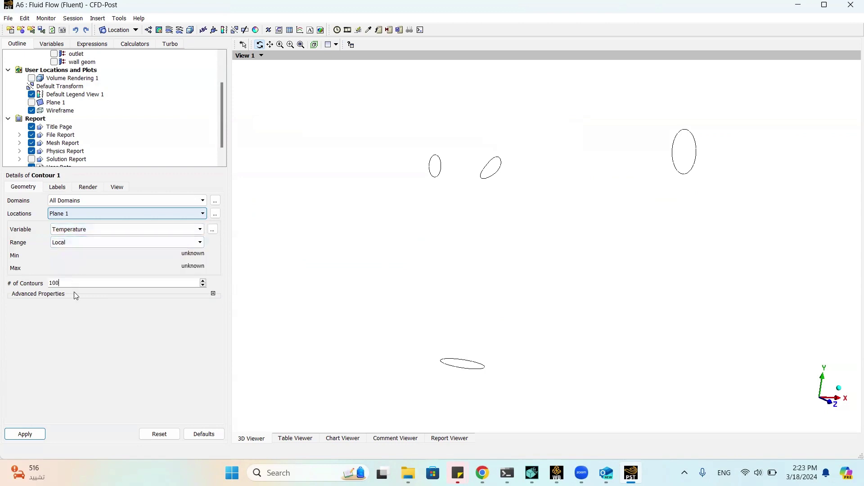
type("100")
left_click(25, 434)
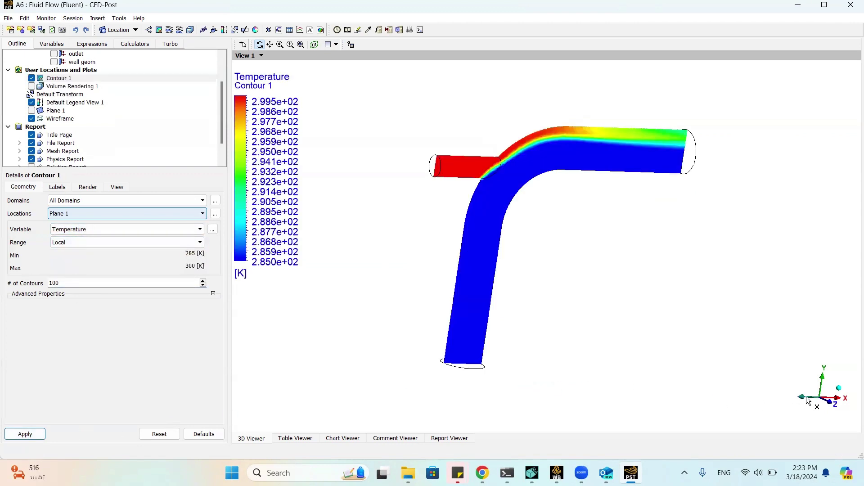
left_click(808, 401)
scroll(579, 245, "up", 5)
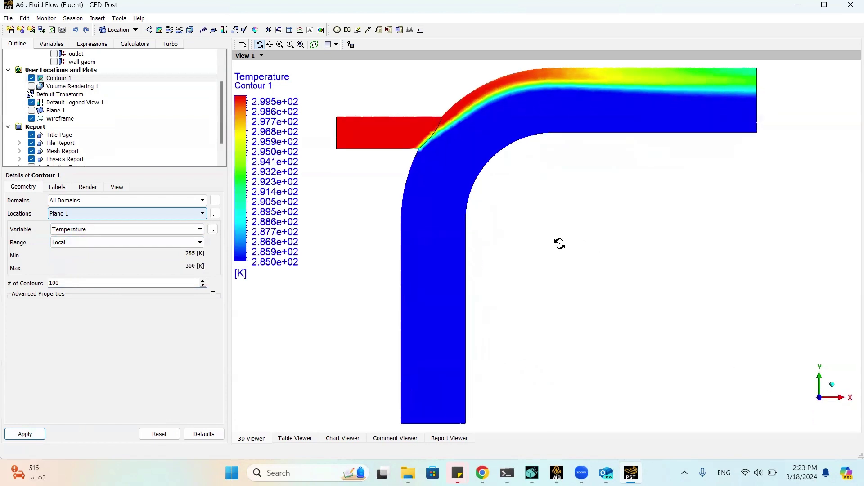
scroll(559, 243, "down", 1)
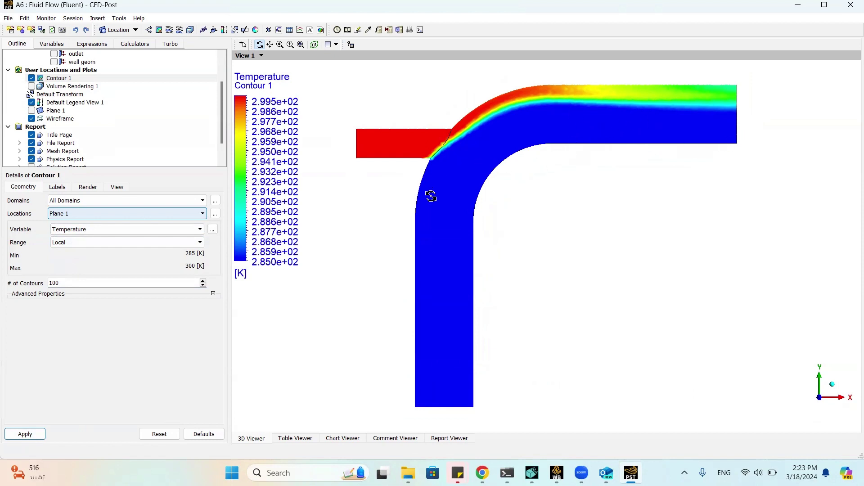
- Hide the temperature contour and create a Velocity vector plot on Plane 1 with Vertex sampling and Tangential projection
left_click(32, 78)
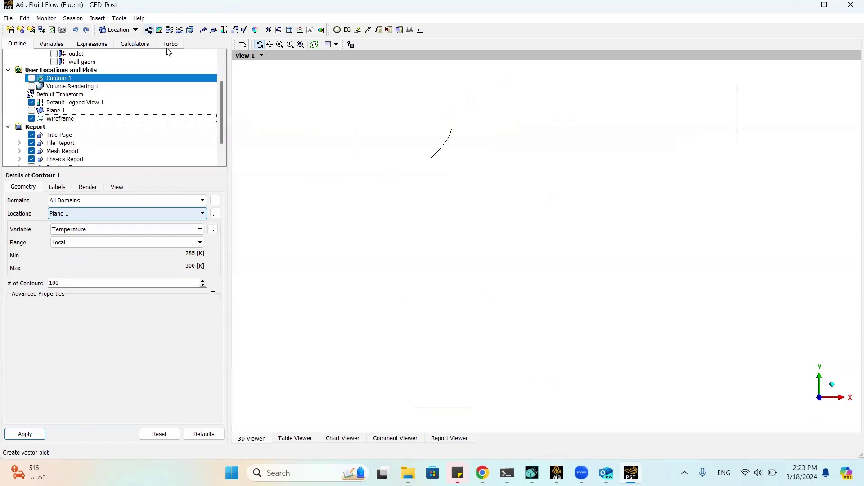
left_click(148, 29)
left_click(178, 73)
left_click(85, 226)
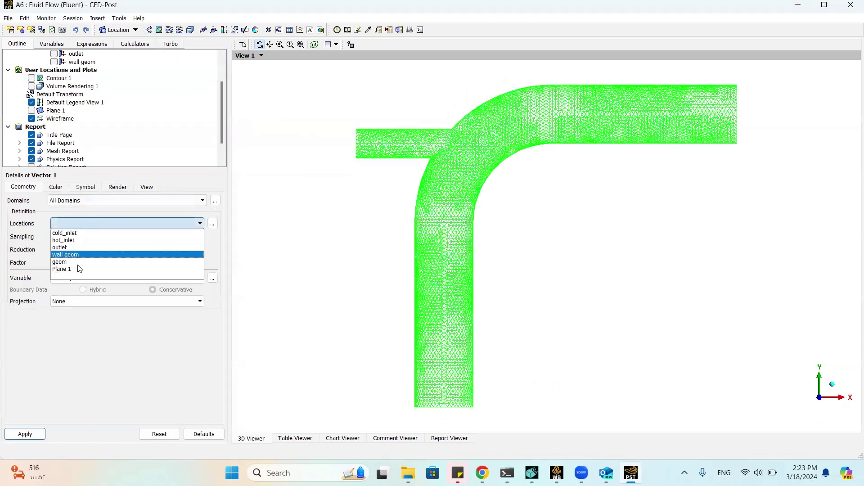
left_click(79, 269)
left_click(82, 238)
left_click(71, 300)
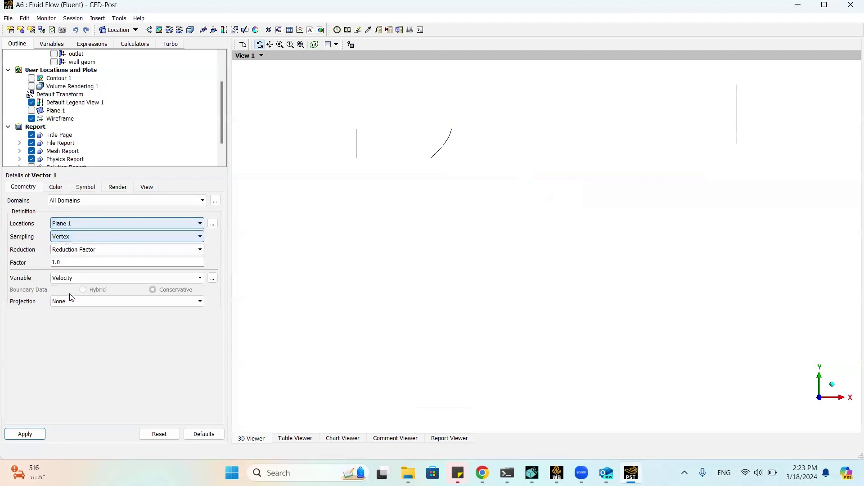
left_click(63, 302)
left_click(65, 334)
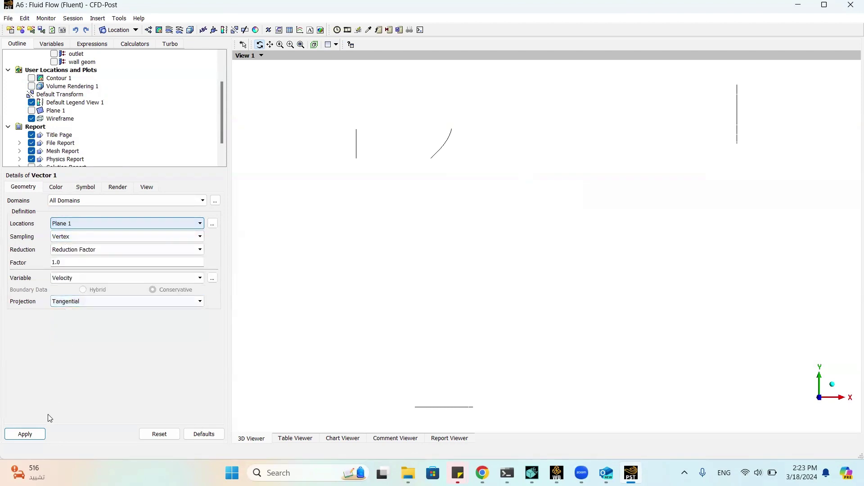
left_click(31, 433)
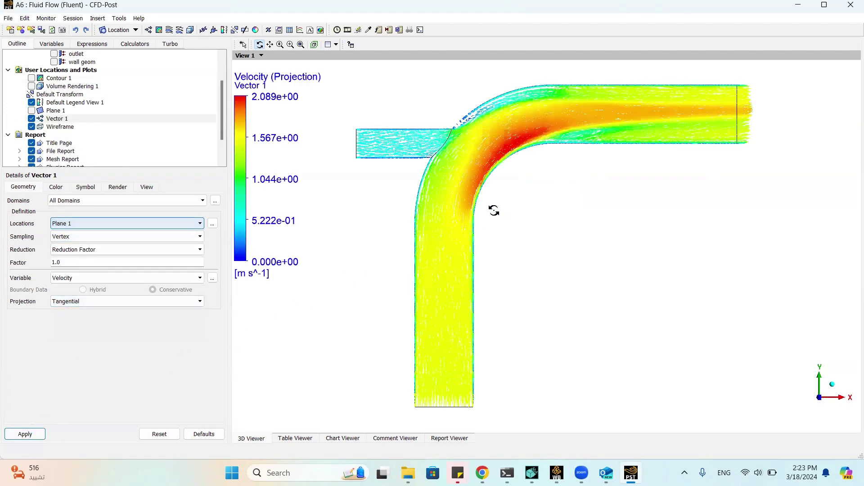
- Colour the vectors on Plane 1 by the Temperature variable using a Global range
left_click(57, 187)
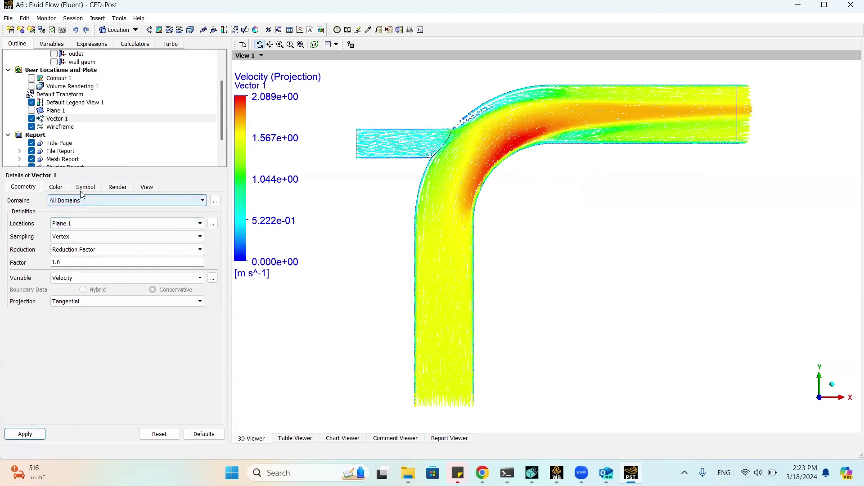
left_click(79, 229)
left_click(78, 229)
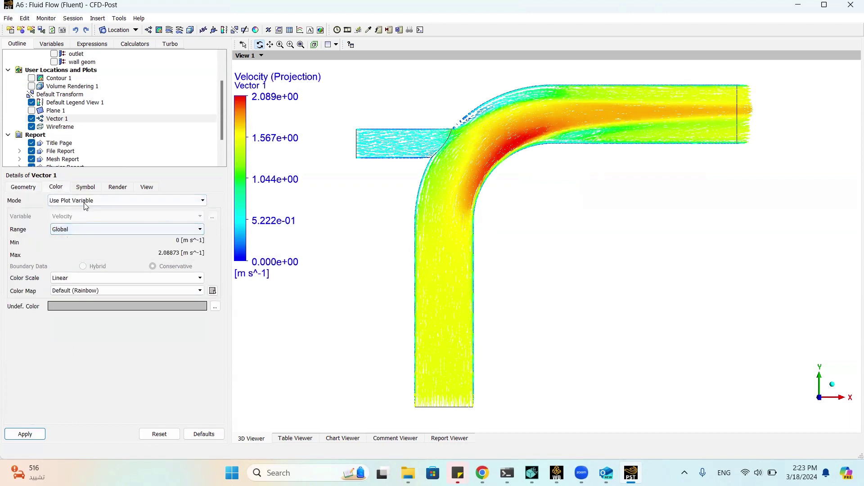
left_click(90, 200)
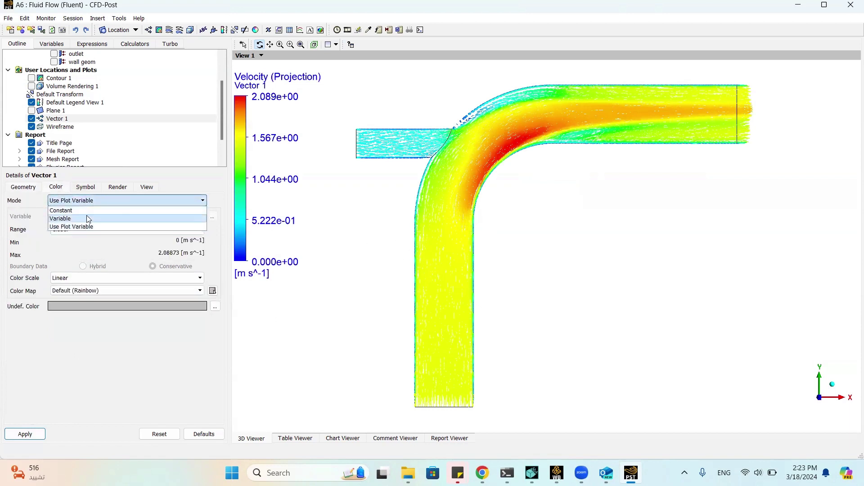
left_click(90, 218)
left_click(90, 216)
left_click(90, 246)
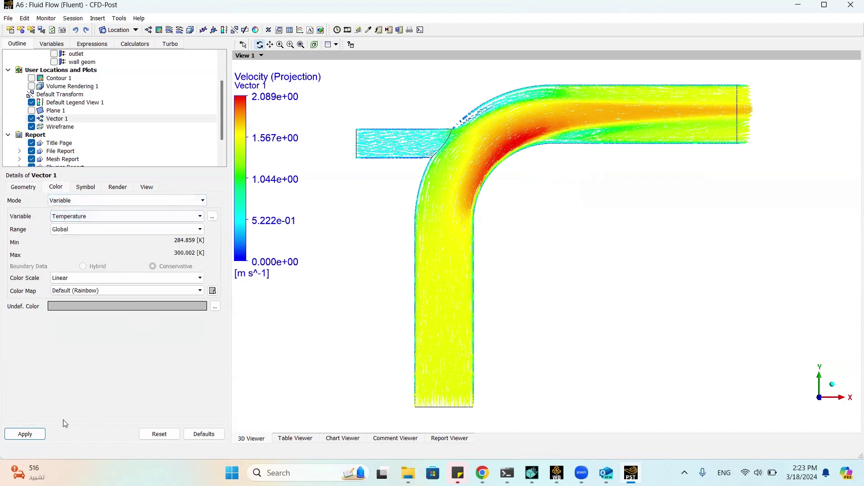
left_click(38, 432)
- Set the symbol size of the temperature-coloured vectors to 0.5
scroll(445, 207, "up", 3)
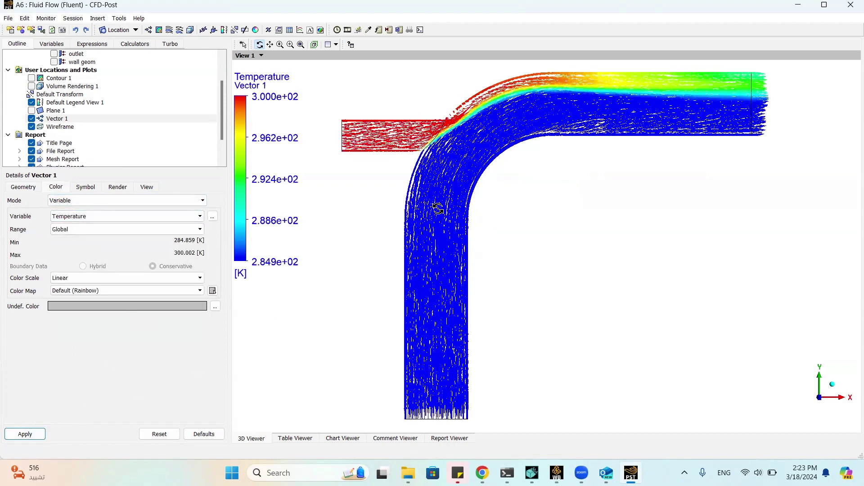
scroll(450, 209, "up", 2)
left_click(270, 44)
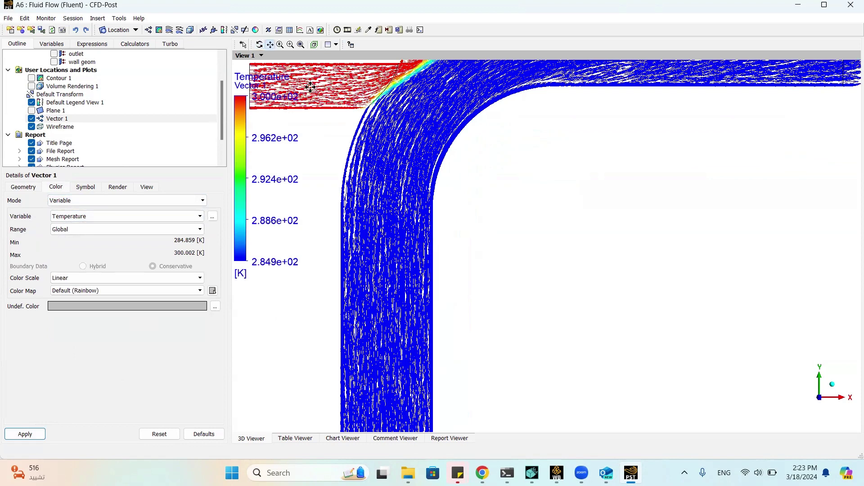
left_click_drag(310, 88, 491, 224)
scroll(486, 228, "up", 3)
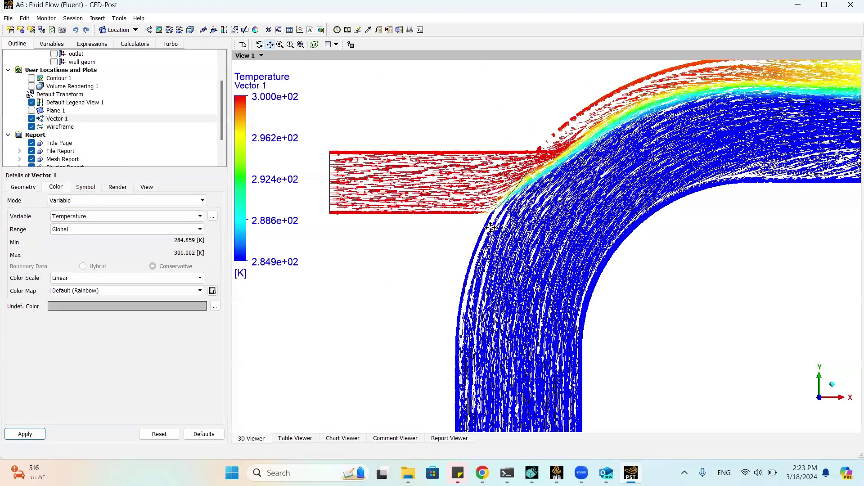
scroll(456, 228, "up", 2)
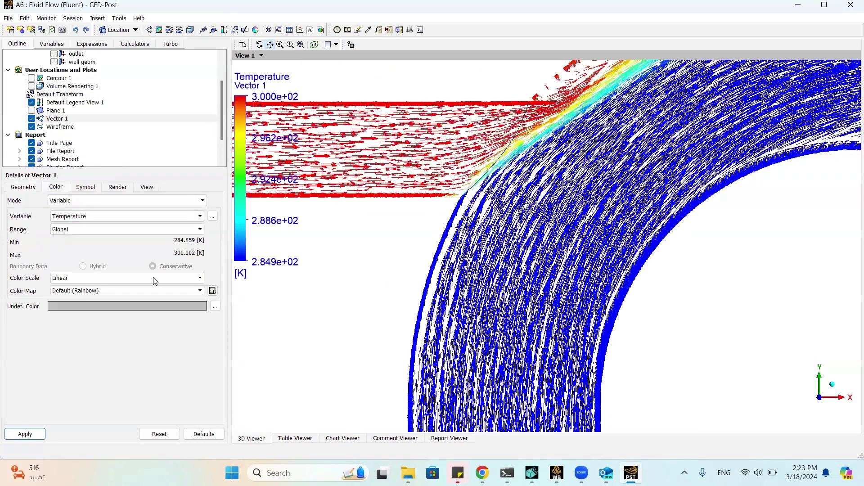
left_click(85, 187)
double_click(67, 215)
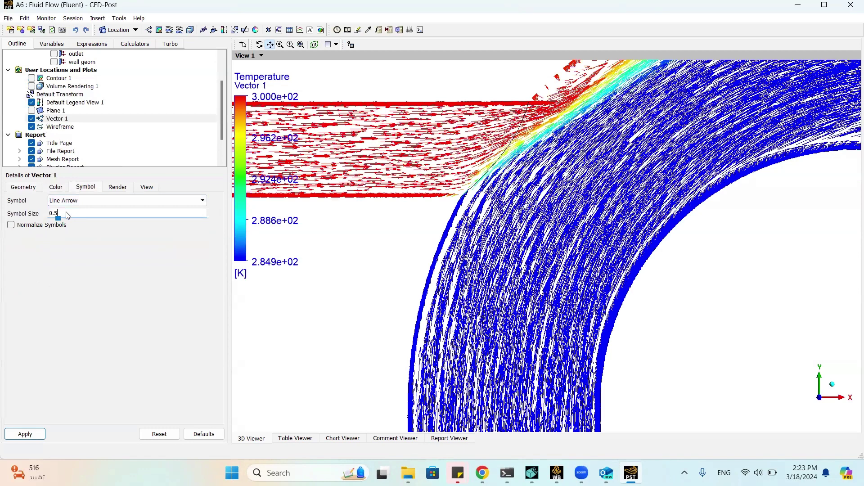
left_click(26, 435)
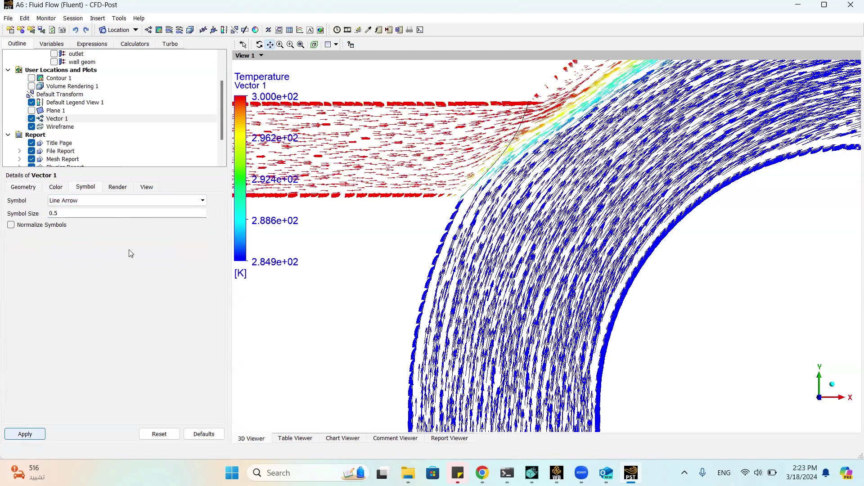
- Reduce the vector symbol size to 0.25
double_click(77, 214)
type("02")
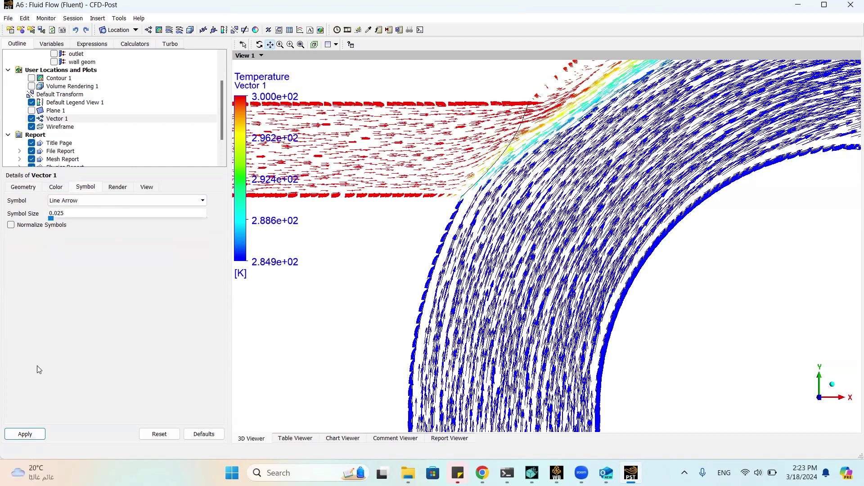
key("BackSpace")
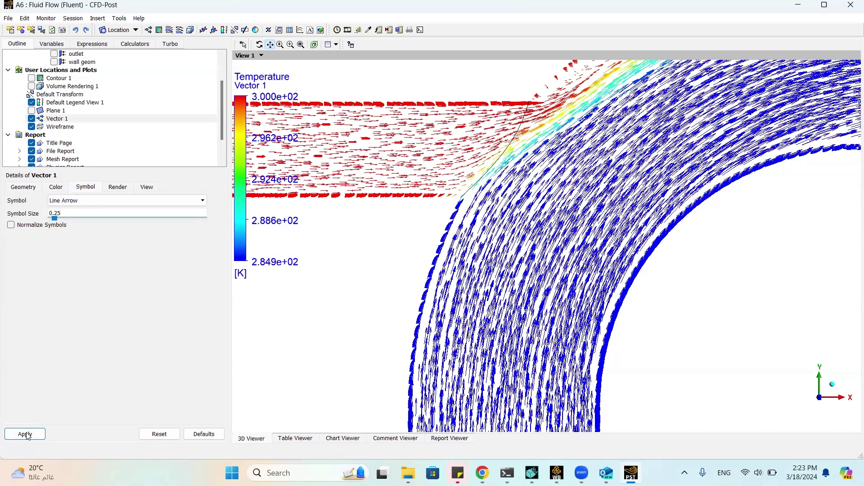
scroll(318, 289, "up", 1)
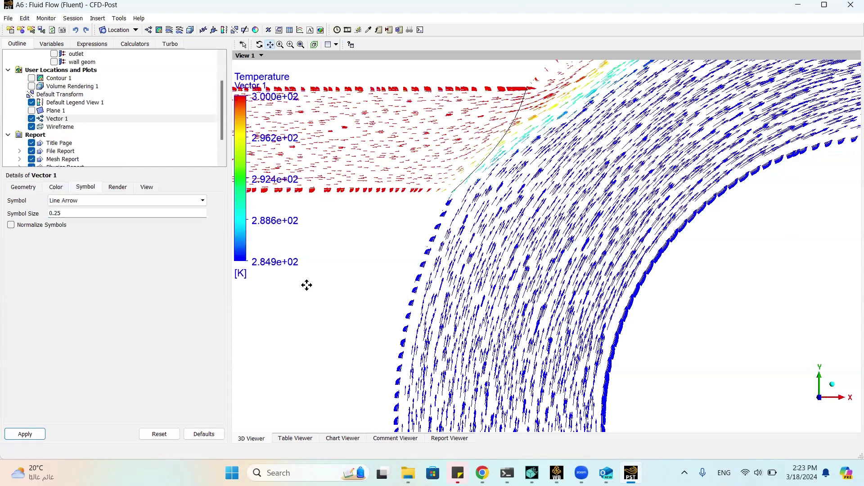
- Change the vector sampling to Equally Spaced with 10000 points
scroll(304, 285, "down", 2)
scroll(498, 283, "down", 1)
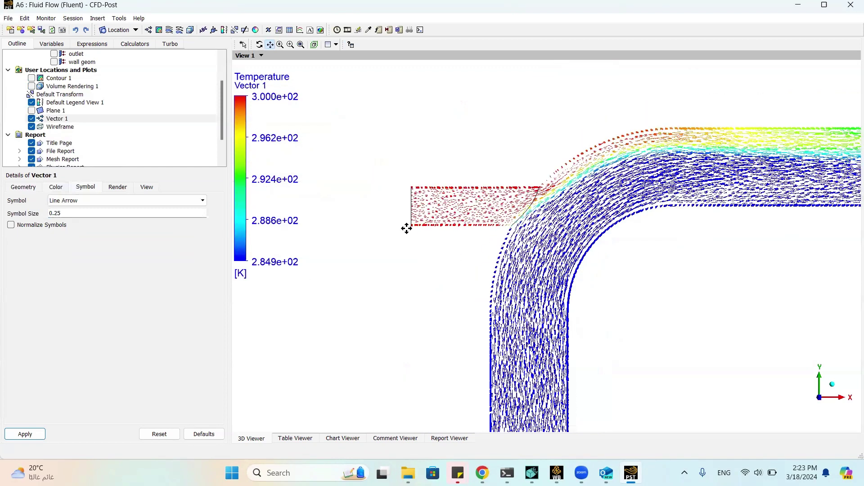
scroll(399, 287, "down", 1)
scroll(434, 277, "down", 1)
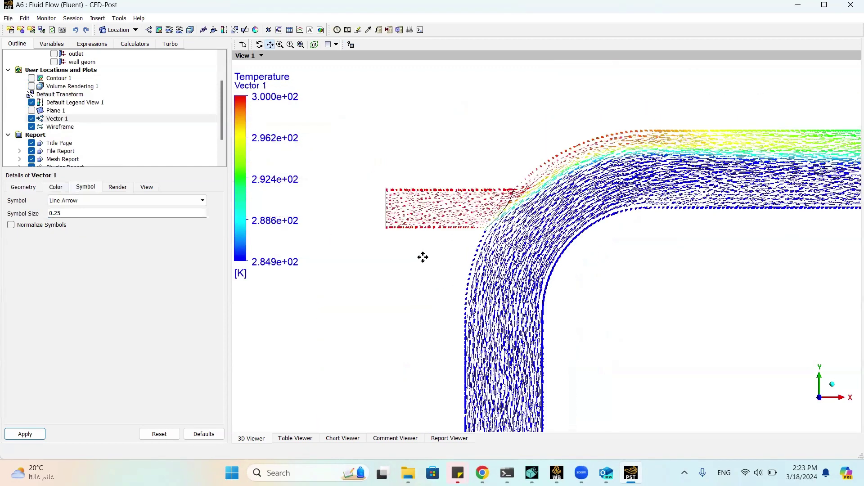
scroll(422, 257, "up", 1)
scroll(424, 248, "up", 1)
scroll(424, 240, "down", 1)
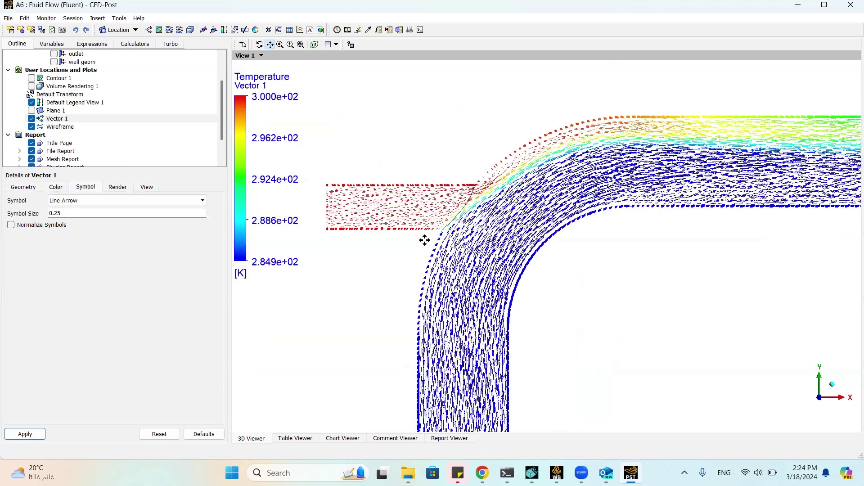
left_click(31, 188)
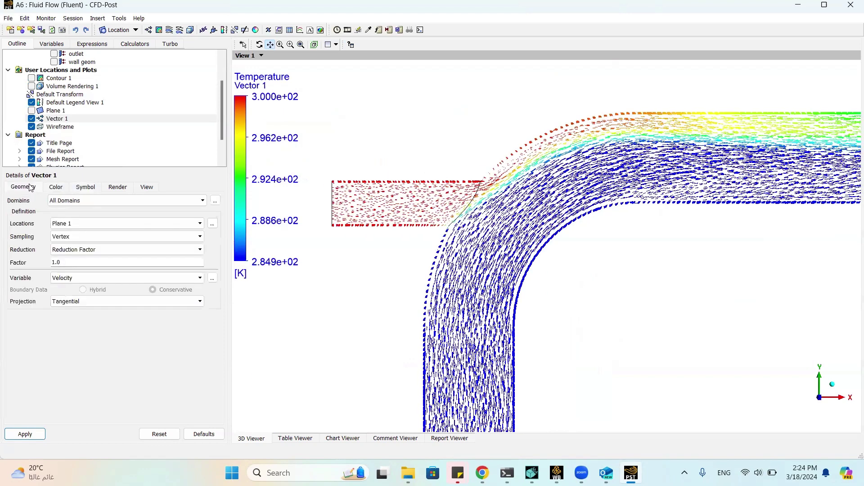
left_click(97, 236)
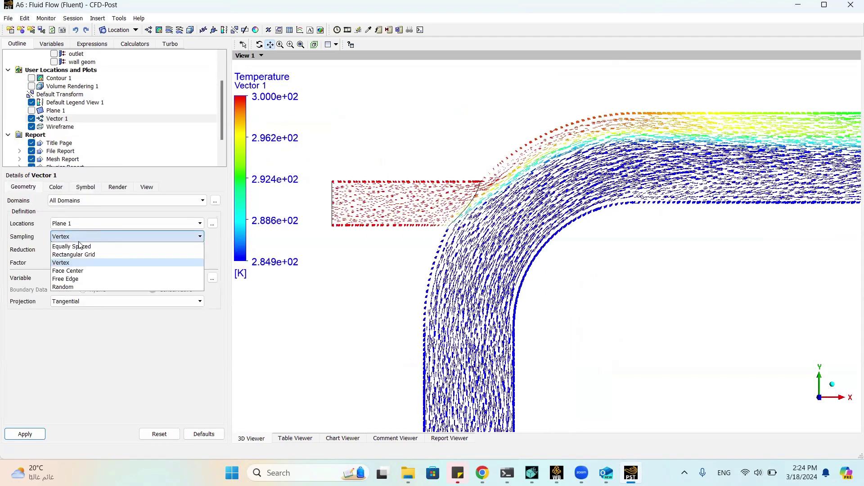
left_click(79, 244)
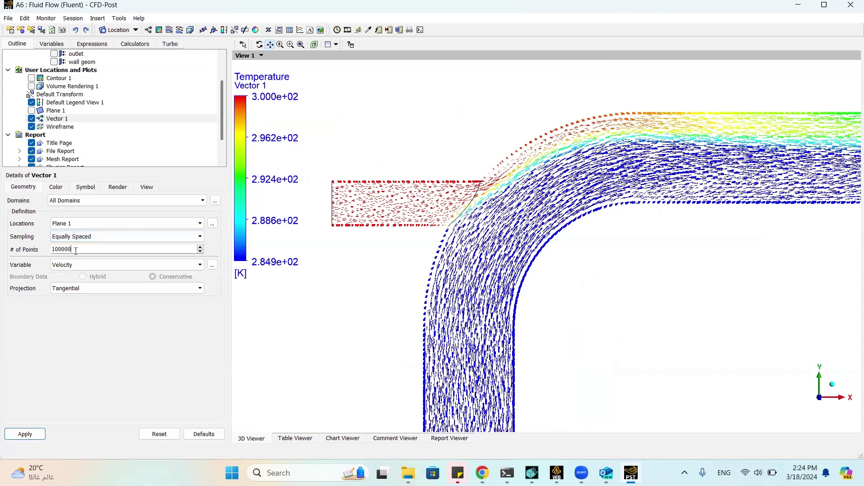
left_click(32, 433)
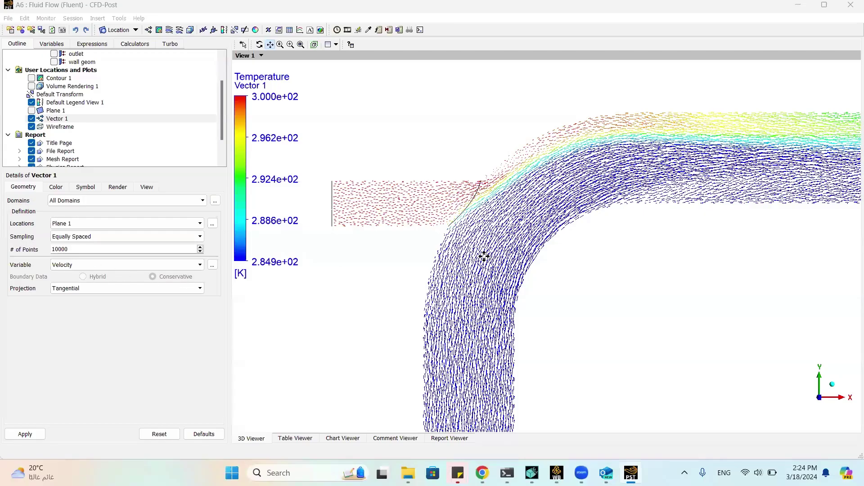
- Reduce the number of equally spaced vector points to 5000
scroll(481, 254, "up", 2)
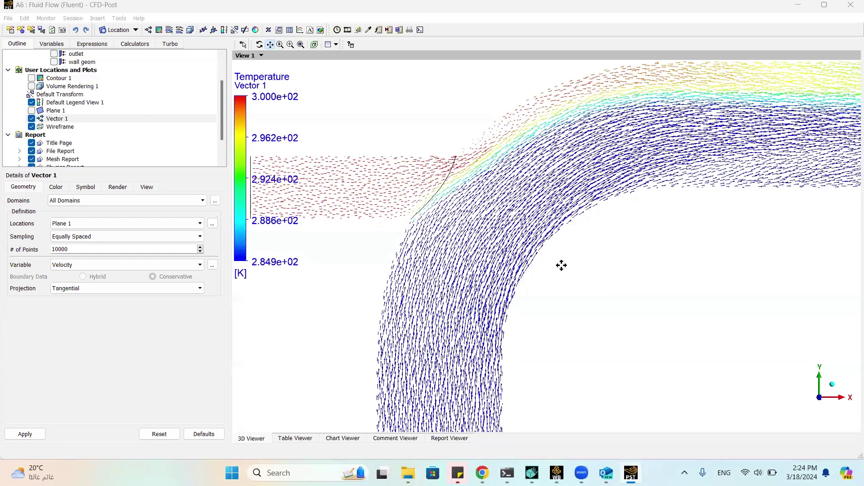
scroll(518, 245, "up", 1)
scroll(429, 242, "down", 1)
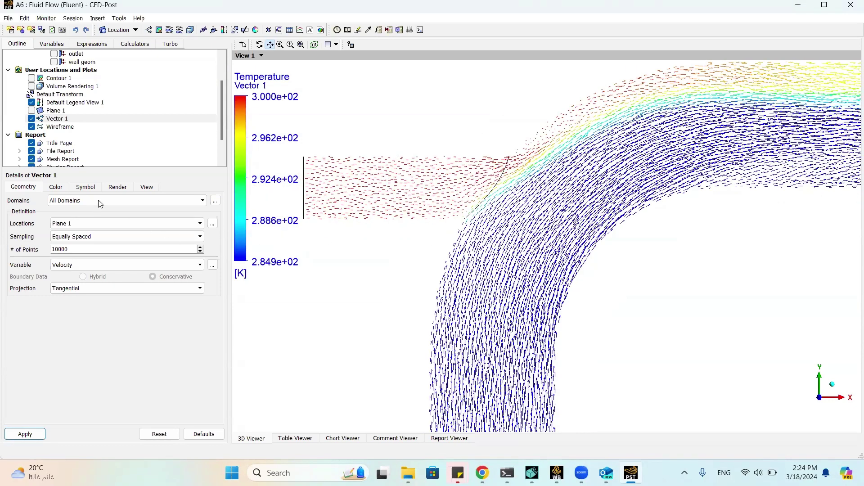
key("BackSpace")
left_click(30, 433)
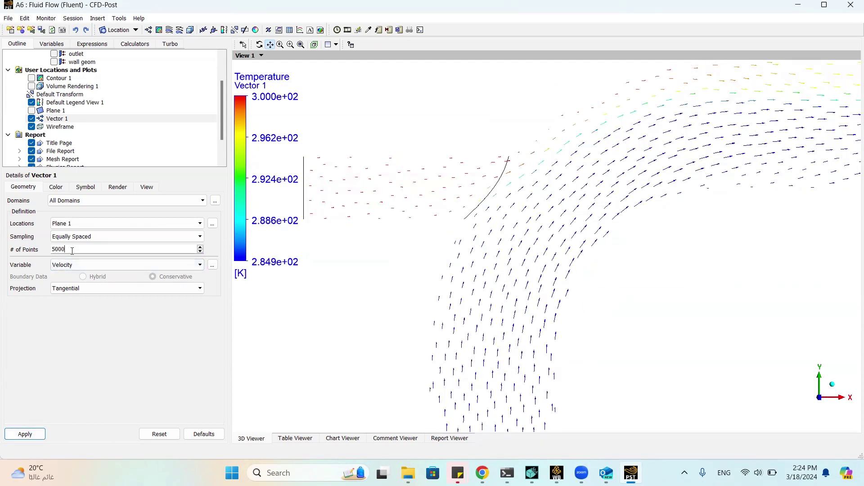
left_click(8, 433)
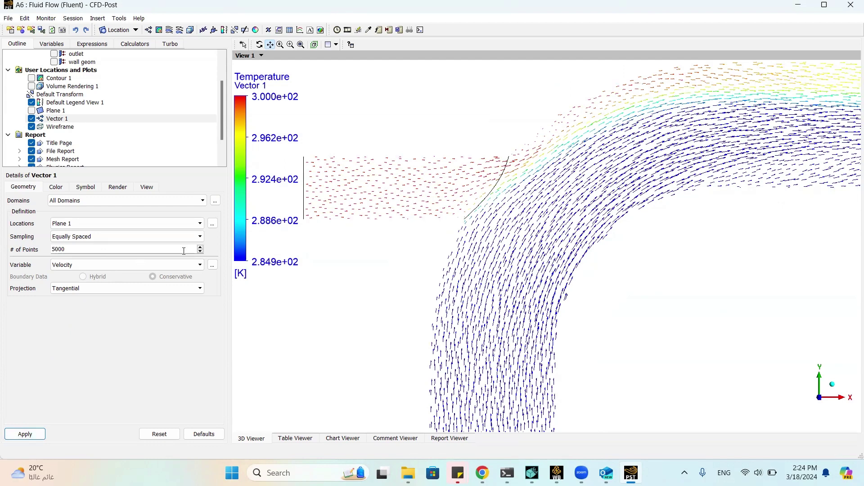
- Enlarge the line arrows of the vector plot to a symbol size of 0.5
left_click(85, 187)
double_click(80, 214)
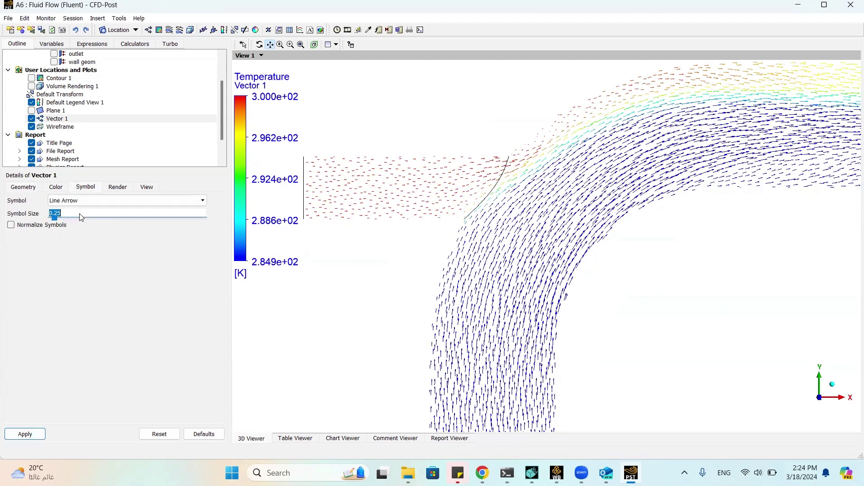
type("0.5")
left_click(16, 434)
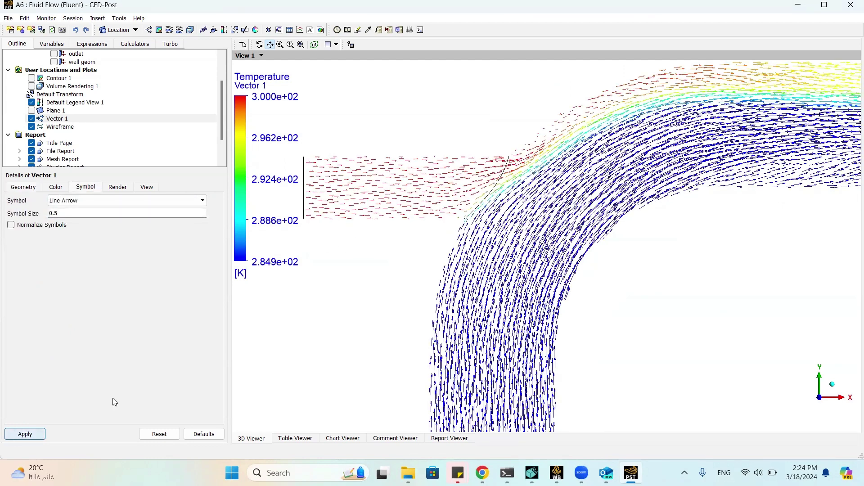
- Change the vector colour variable to Velocity
scroll(442, 314, "up", 1)
scroll(495, 284, "down", 1)
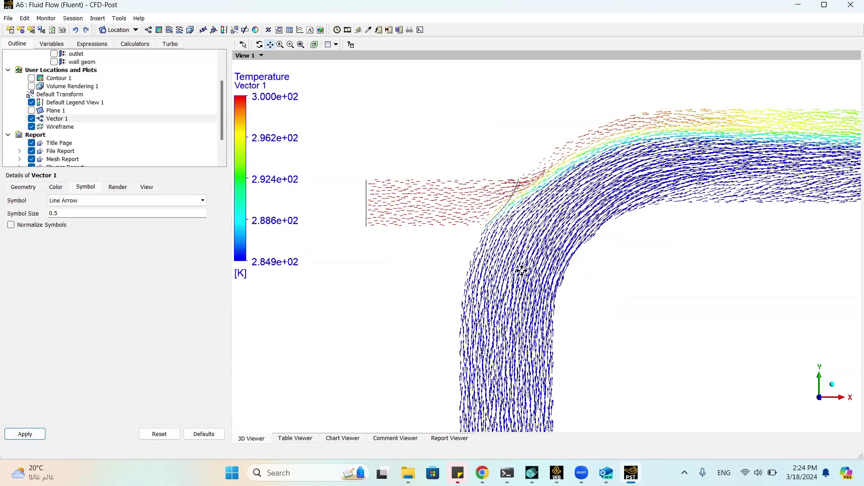
scroll(342, 229, "down", 1)
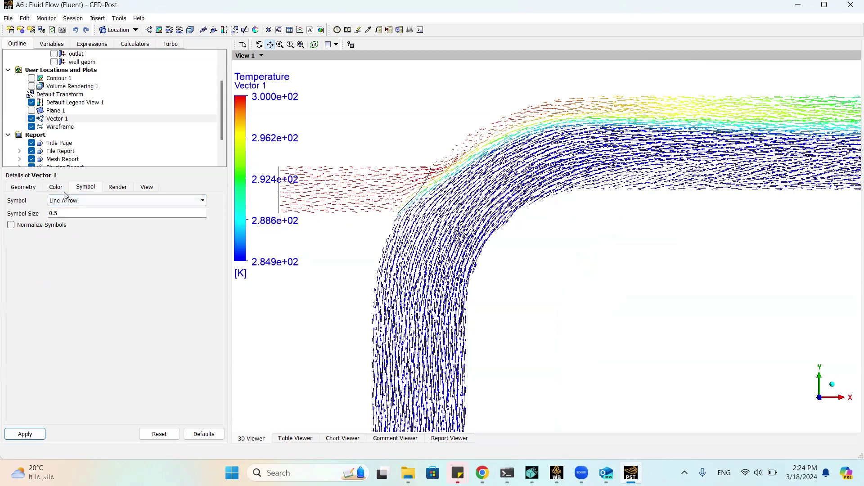
left_click(60, 189)
left_click(90, 216)
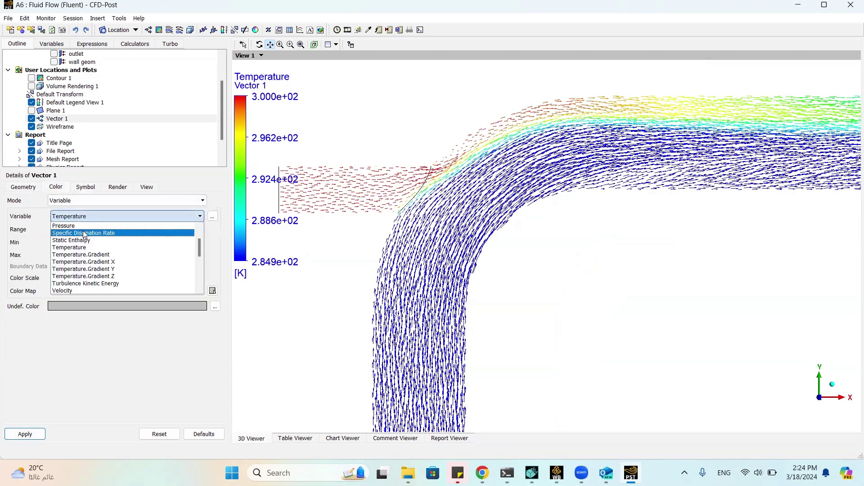
left_click(81, 298)
left_click(79, 217)
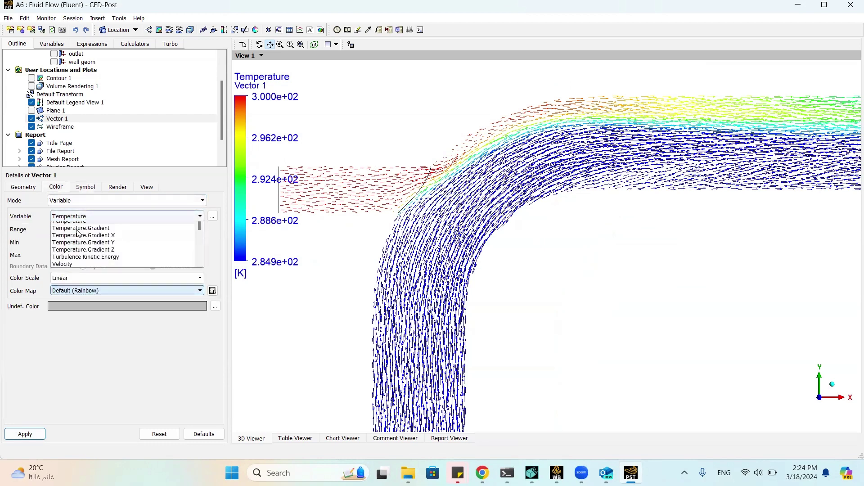
left_click(66, 290)
left_click(36, 434)
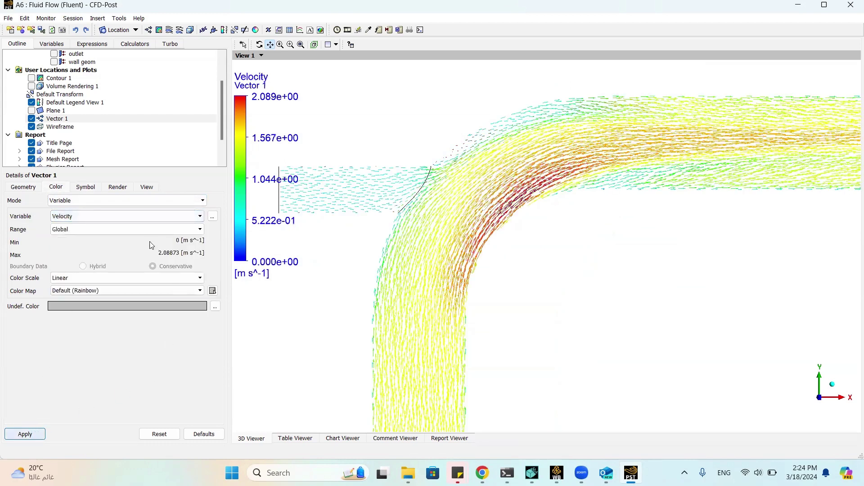
- Set the velocity colour range of the vector plot to Local
left_click(128, 229)
left_click(128, 238)
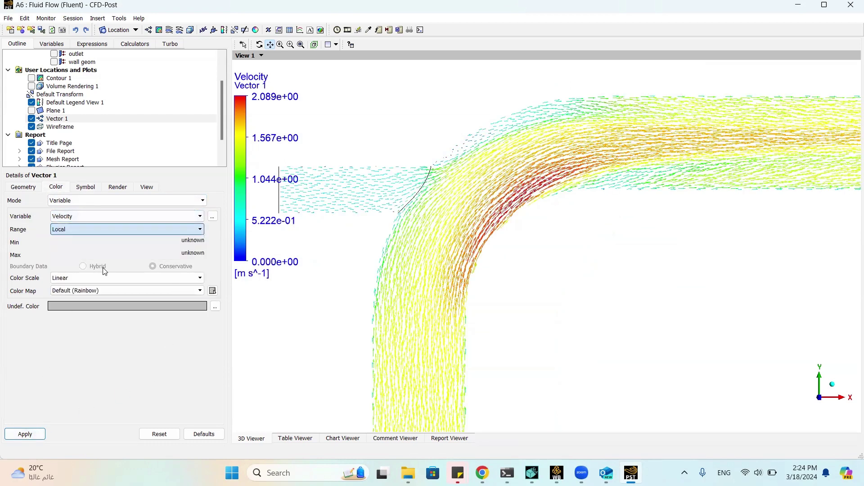
left_click(32, 435)
scroll(450, 234, "down", 3)
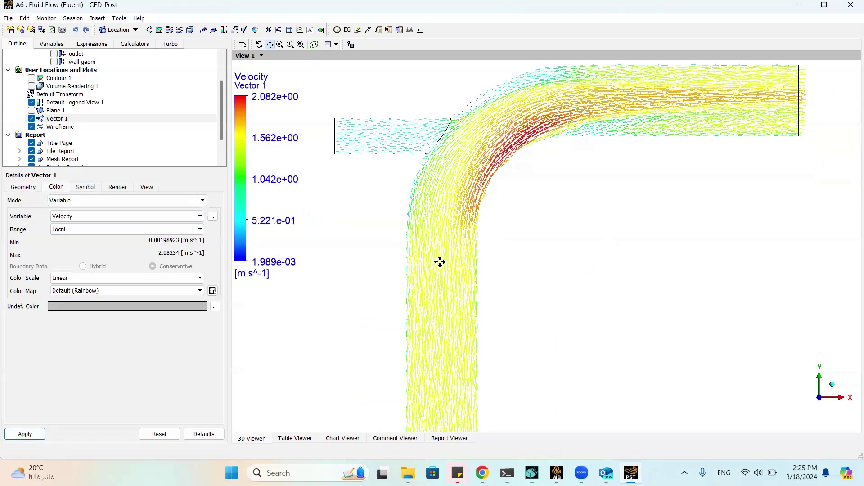
left_click_drag(440, 261, 374, 195)
left_click_drag(496, 191, 463, 223)
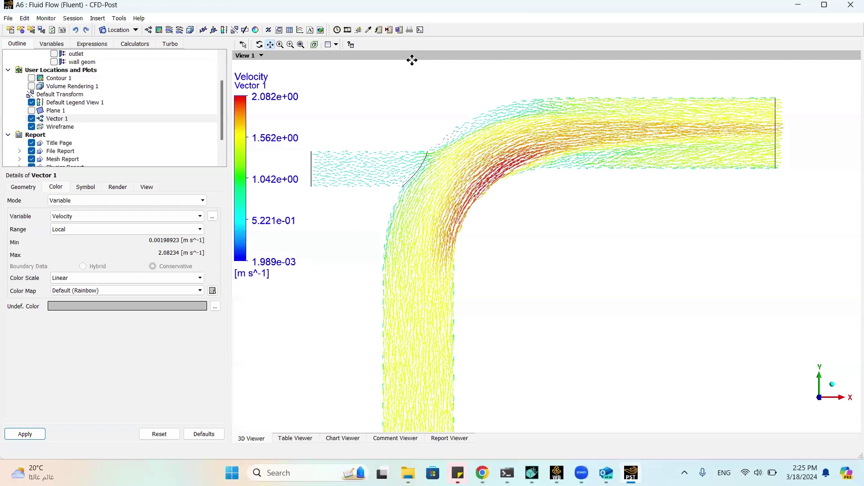
left_click_drag(500, 114, 742, 114)
mouse_move(529, 167)
left_mouse_down()
mouse_move(636, 146)
mouse_move(772, 139)
left_mouse_up()
left_click_drag(671, 136, 796, 130)
left_click_drag(788, 122, 793, 135)
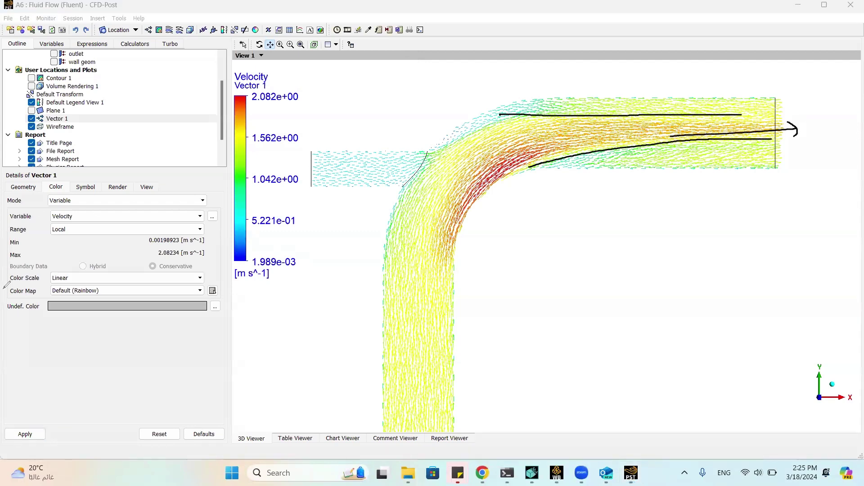
- Hide the vector plot and insert a new streamline object with the default name
left_click(30, 120)
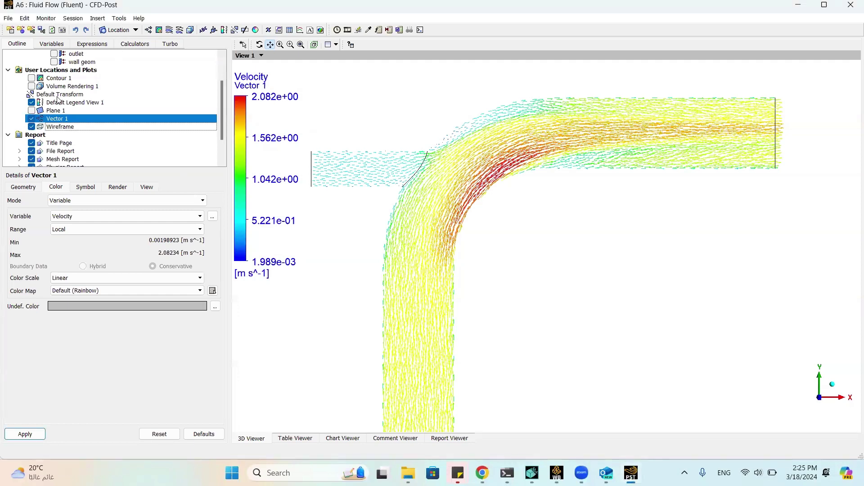
left_click(31, 119)
left_click(170, 30)
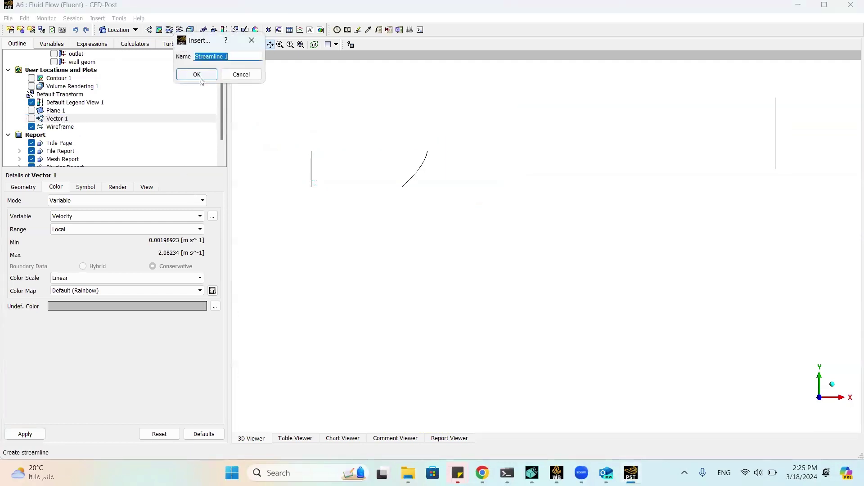
left_click(199, 74)
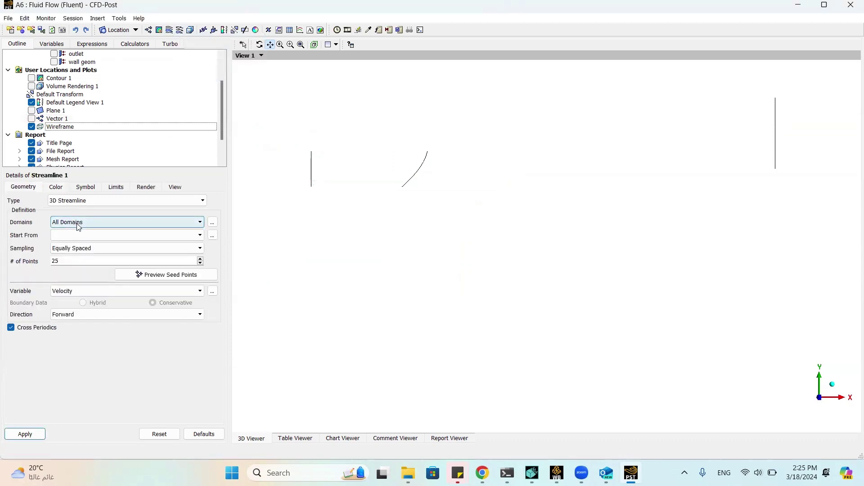
- Set the streamlines to start from both cold_inlet and hot_inlet across all domains
left_click(79, 227)
left_click(74, 230)
left_click(74, 235)
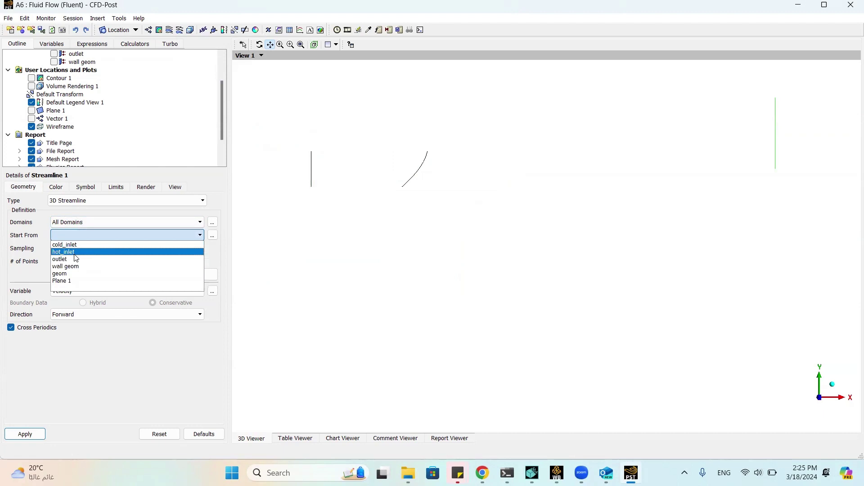
left_click(214, 236)
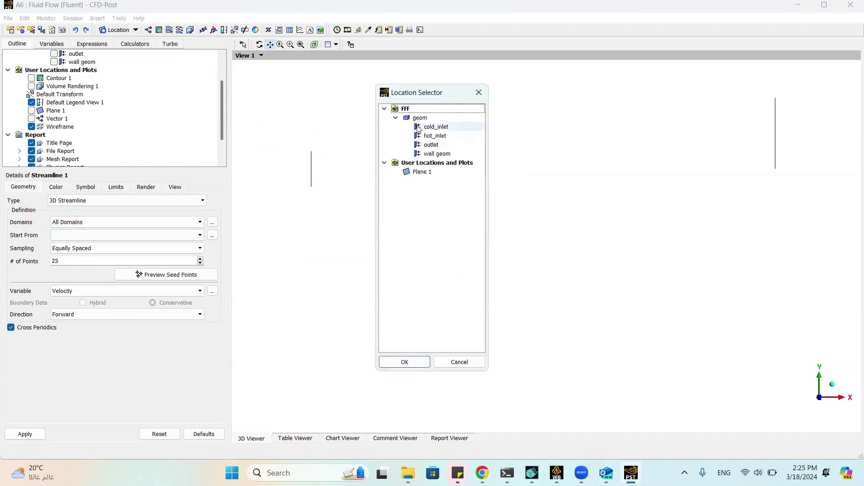
left_click(427, 136, "ctrl")
left_click(404, 362)
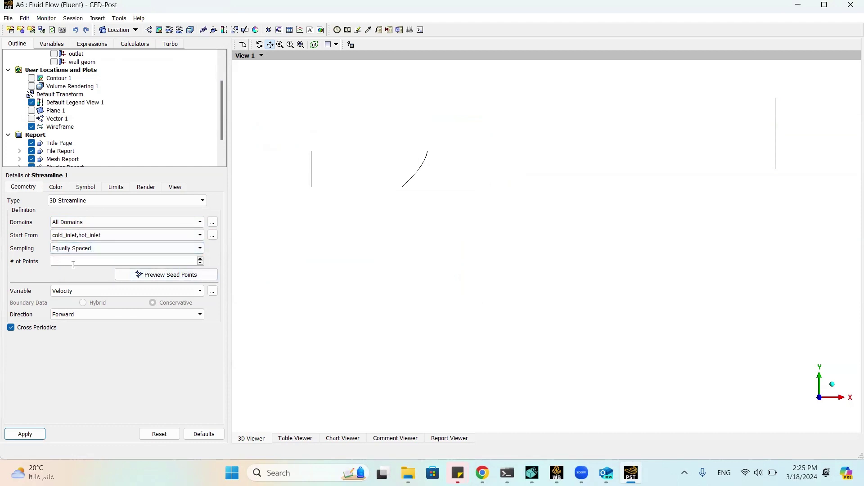
- Set the streamlines to 100 equally spaced points with a Forward and Backward direction and generate them
left_click(78, 315)
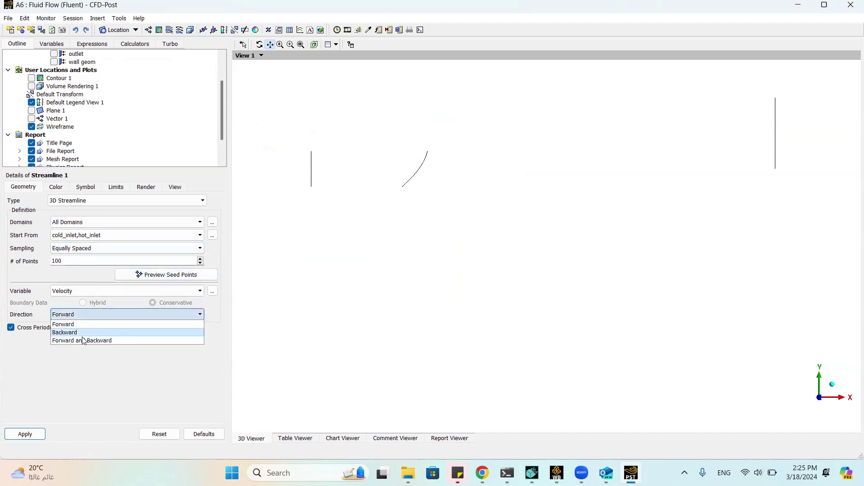
left_click(84, 340)
left_click(25, 434)
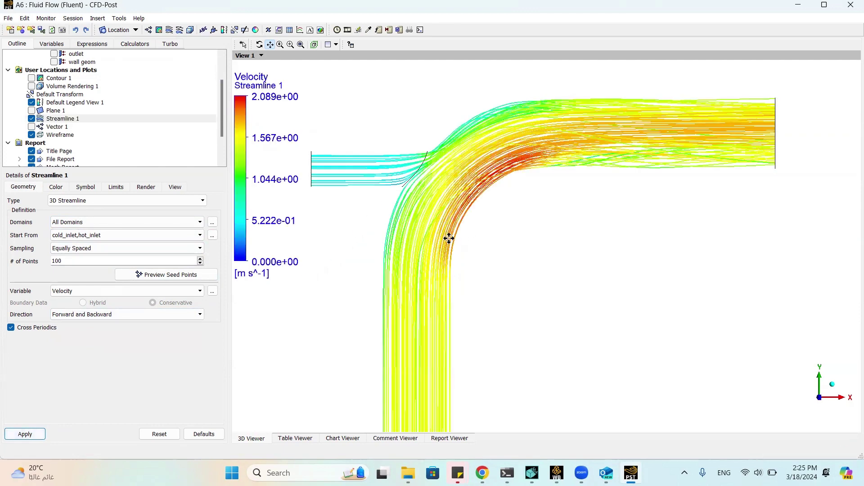
- Examine the velocity streamlines around the pipe bend, the cold inlet branch and the outlet from several angles
left_click_drag(447, 237, 511, 131)
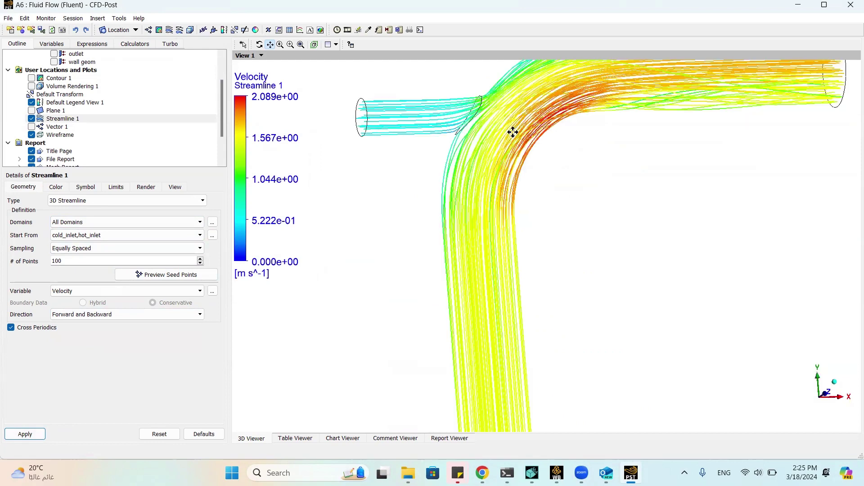
left_click_drag(453, 261, 457, 204)
scroll(457, 204, "up", 2)
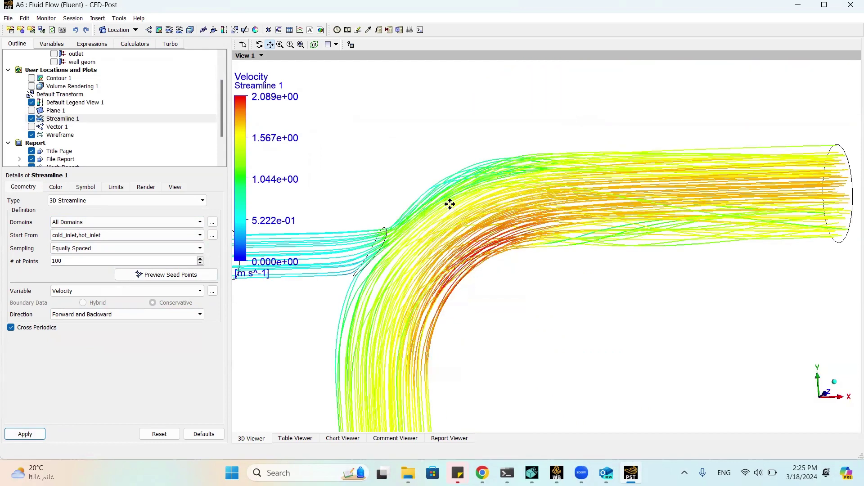
scroll(449, 203, "up", 2)
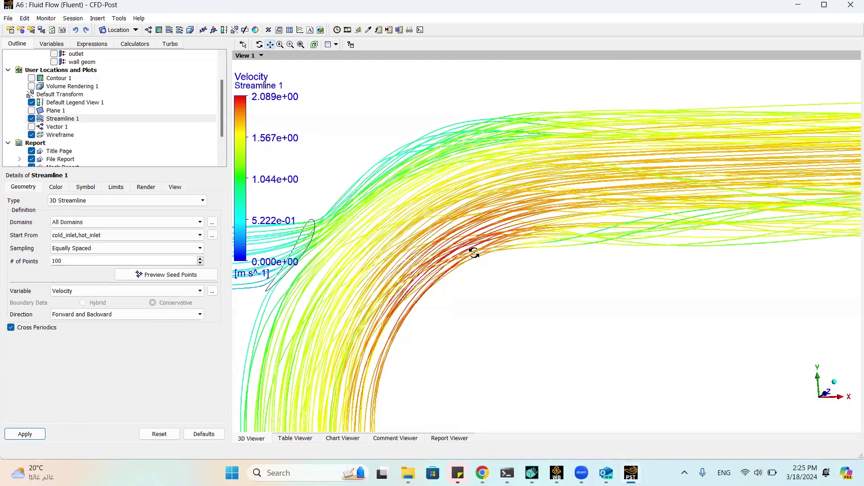
left_click_drag(474, 253, 460, 245)
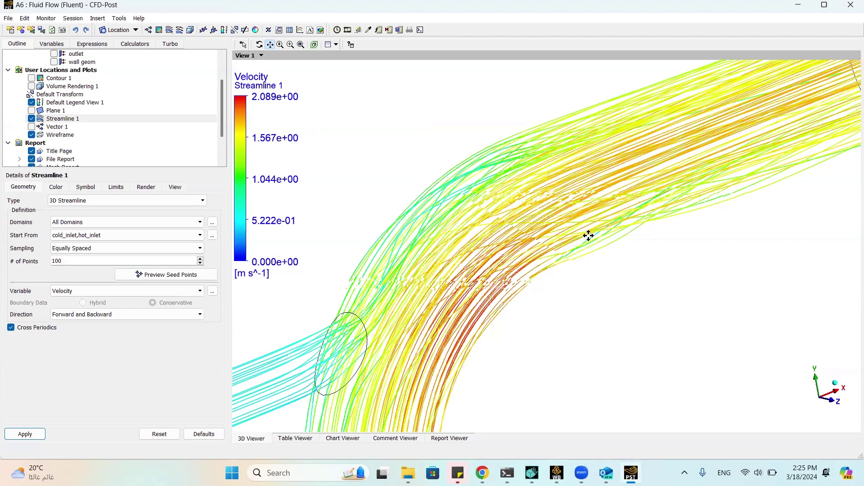
middle_click_drag(588, 236, 615, 275)
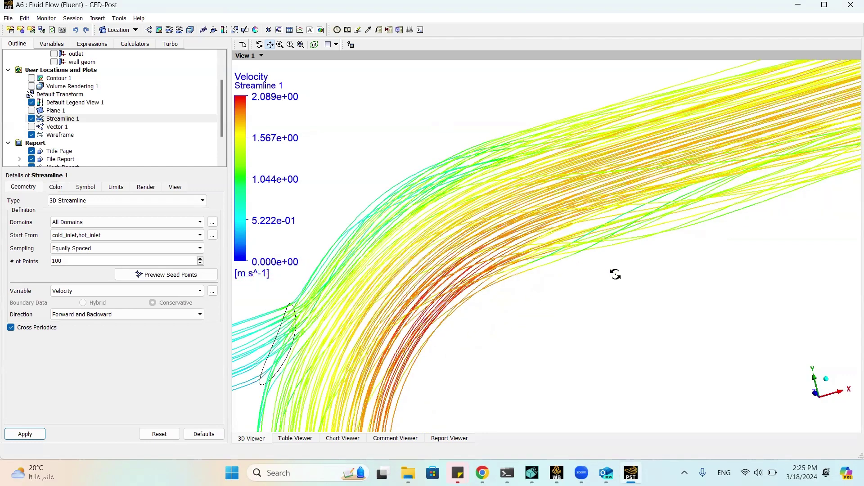
middle_click_drag(665, 222, 600, 203)
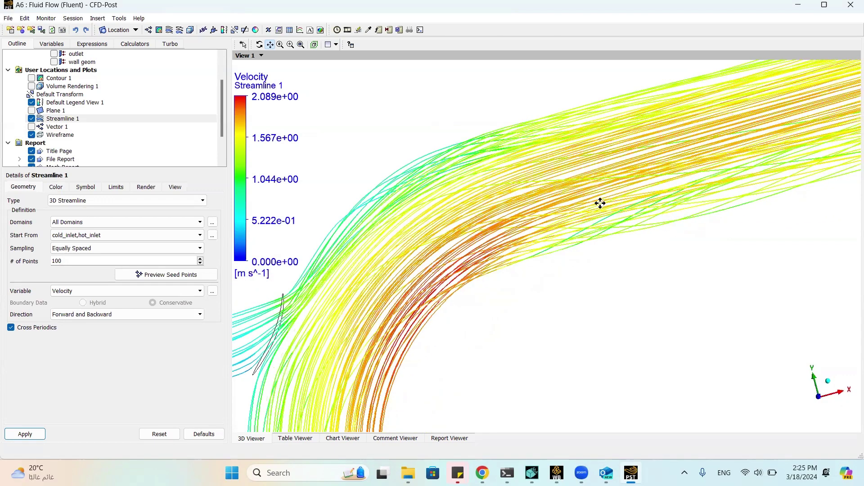
scroll(509, 254, "down", 2)
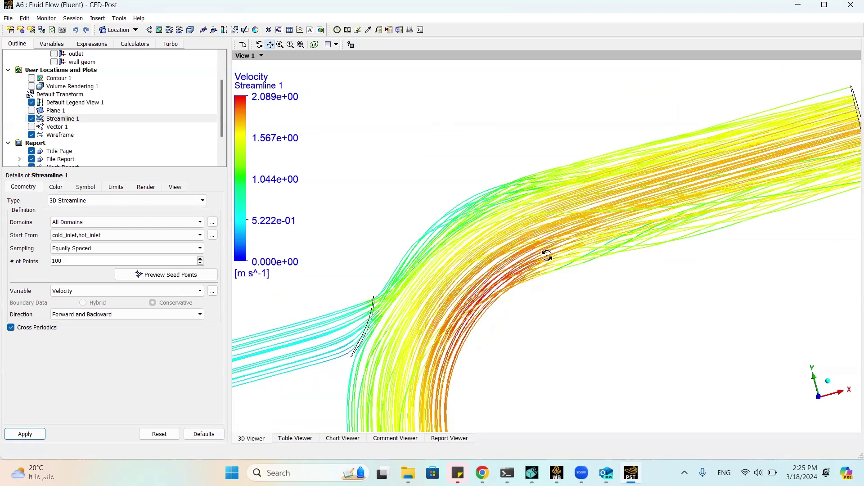
middle_click_drag(579, 241, 563, 246)
scroll(546, 240, "down", 1)
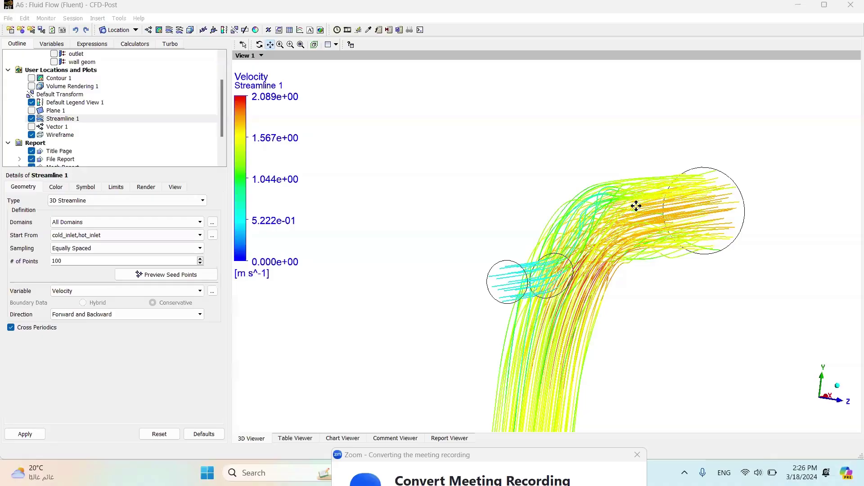
left_click_drag(542, 232, 677, 241)
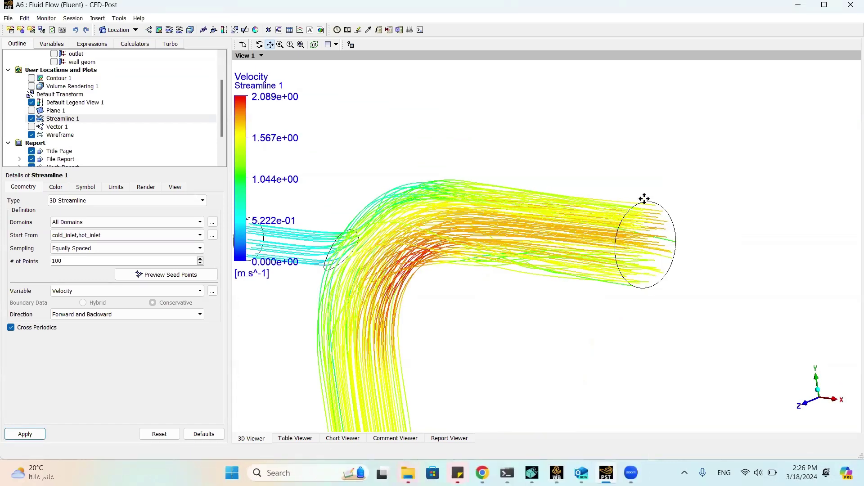
- Hide the streamlines and insert a new line location with the default name
left_click(32, 118)
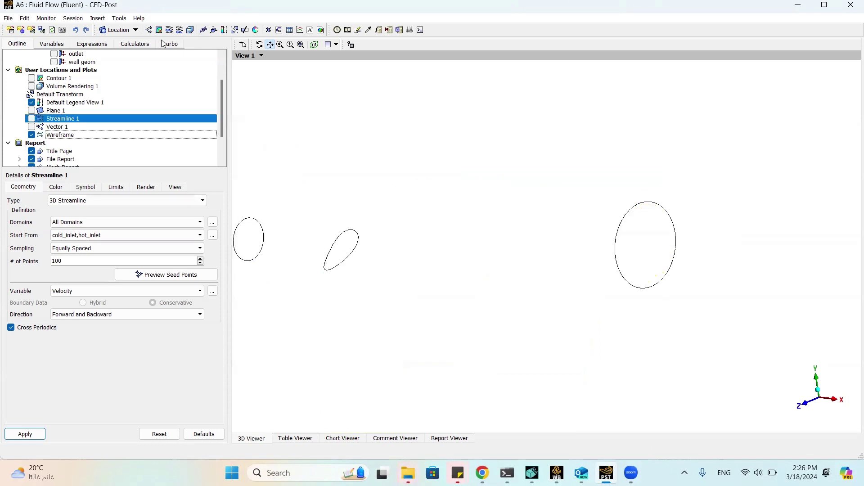
left_click(122, 30)
left_click(126, 64)
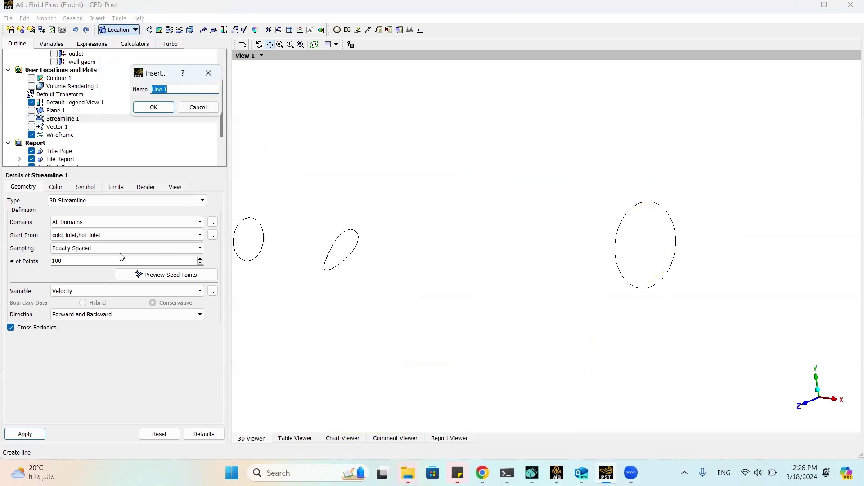
left_click(154, 107)
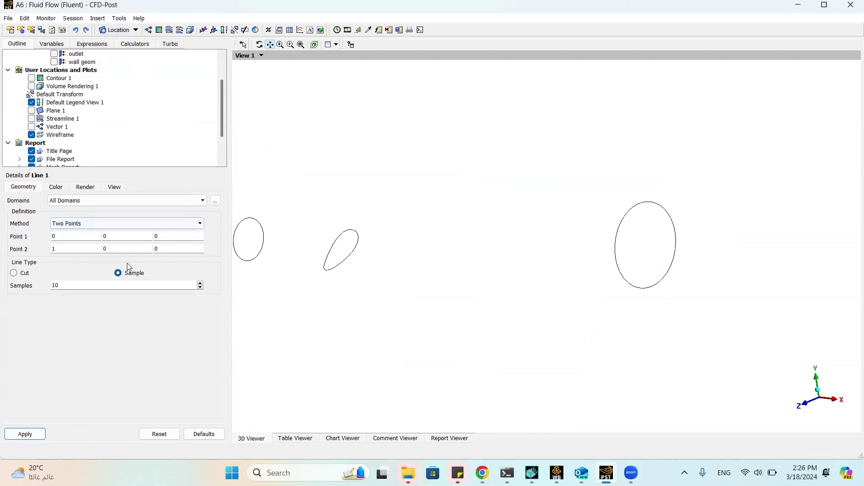
- Try to pick the line's Point 1 on the outlet's upper rim and set its X coordinate to 1
left_click(99, 239)
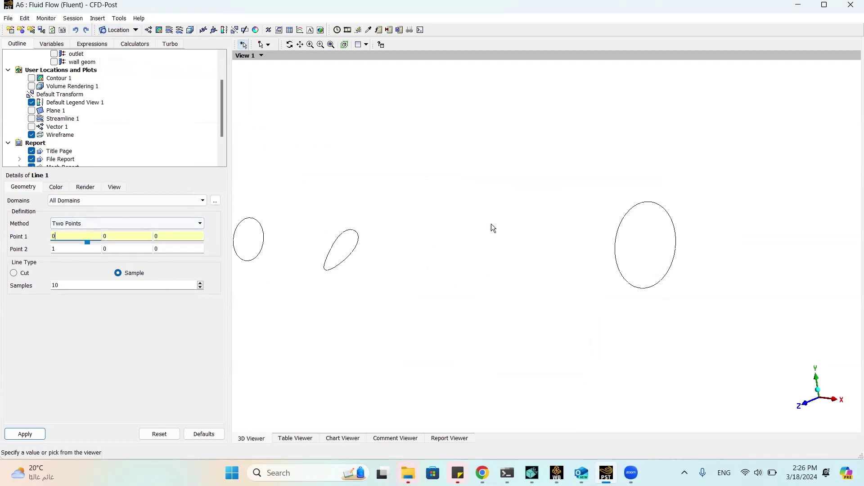
left_click(647, 207)
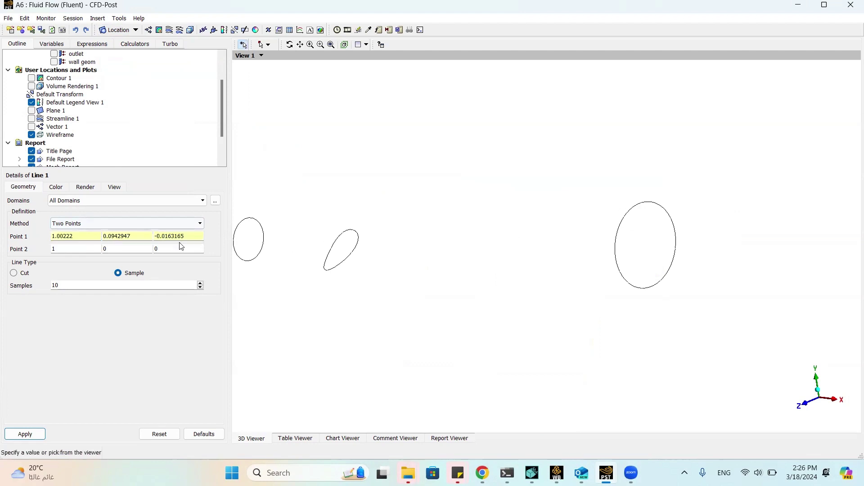
double_click(86, 243)
type("0.987")
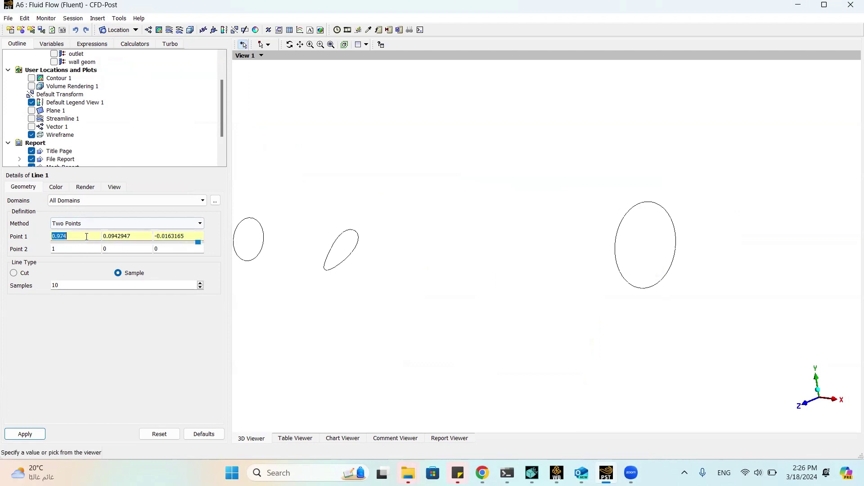
type("1")
double_click(131, 239)
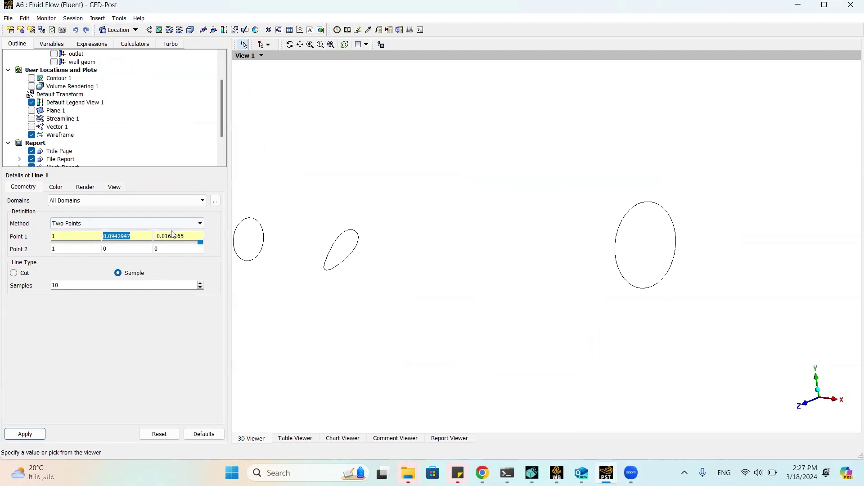
- Set the line's Point 1 to coordinates 1, 0.1, 0 at the outlet's upper rim
left_click(647, 206)
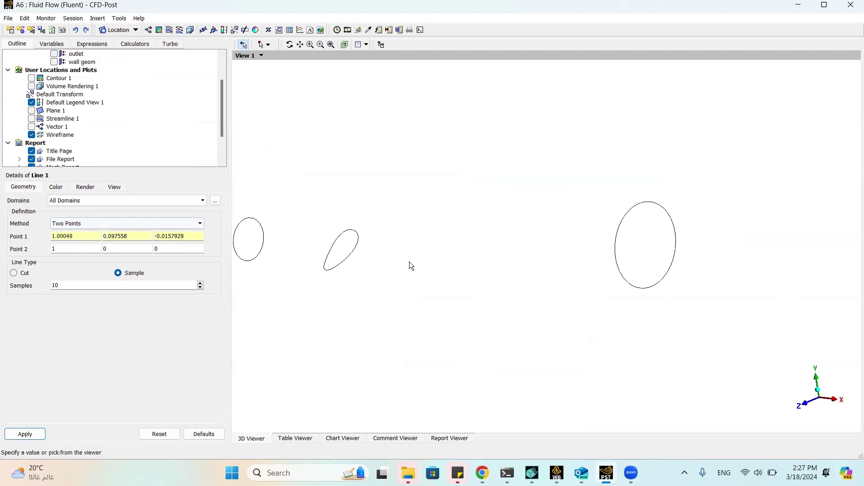
double_click(63, 236)
type("1")
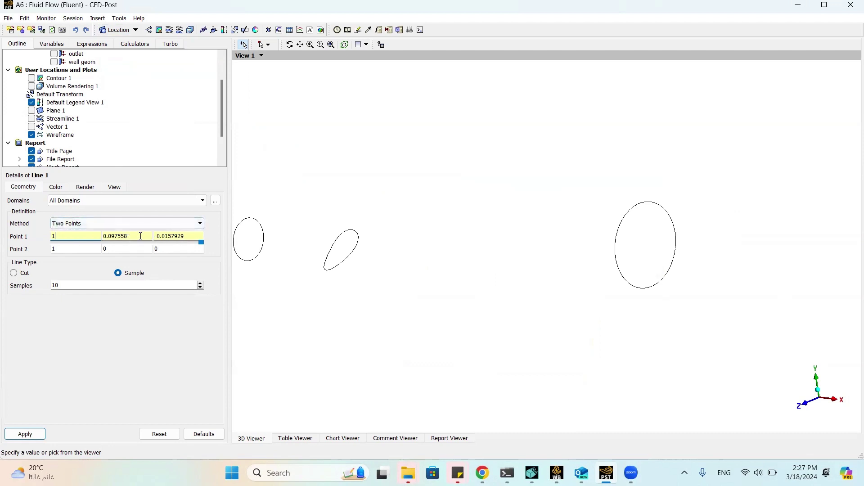
key("Tab")
key("Tab")
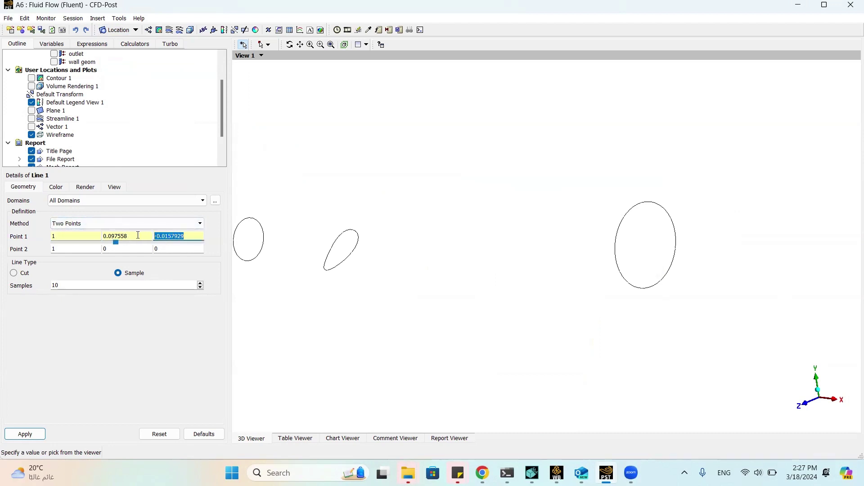
type("0")
key("shift+Tab")
type("0")
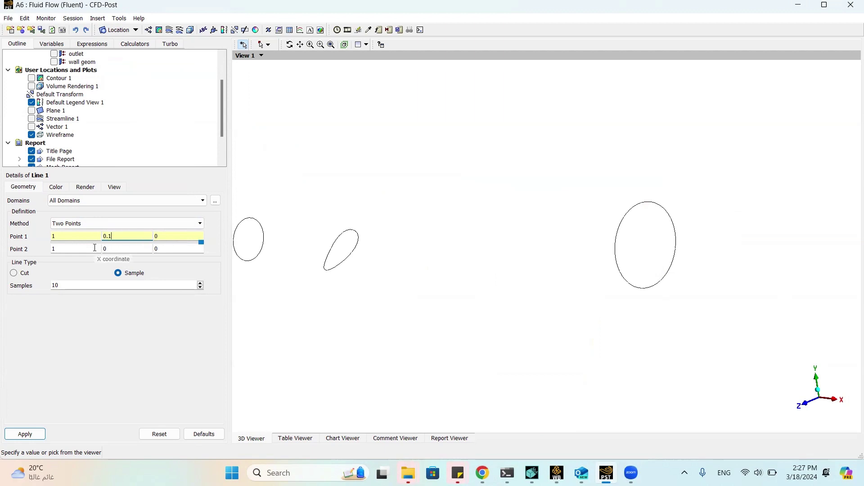
- Set the line's Point 2 to coordinates 1, -0.1, 0 at the outlet's lower rim
double_click(67, 251)
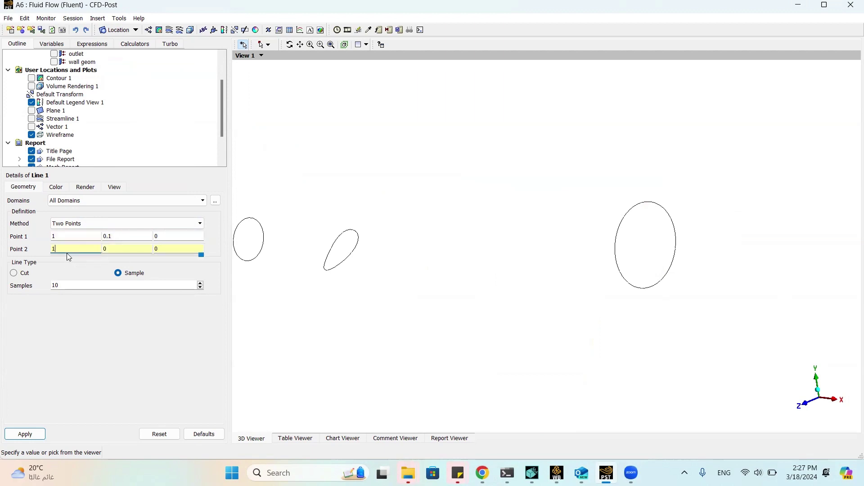
type("0.987")
double_click(78, 248)
double_click(114, 249)
left_click(178, 246)
- Set the line's sample count to 100 and create the line across the outlet
left_click(92, 283)
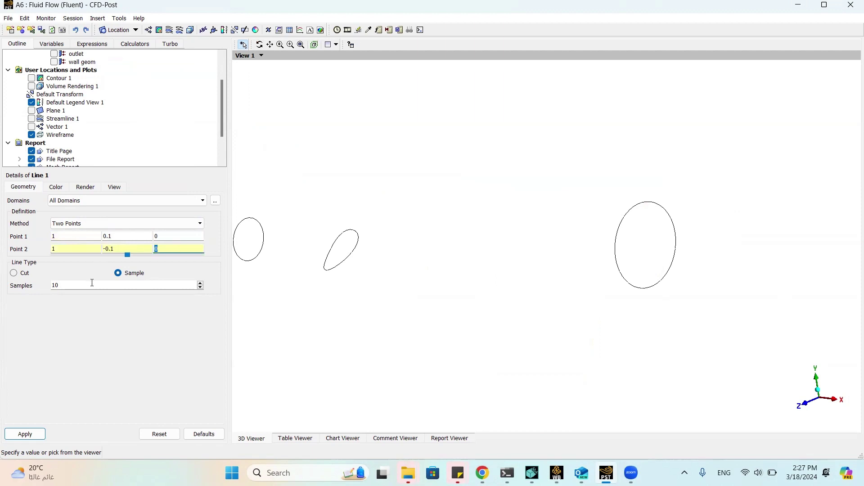
left_click(24, 434)
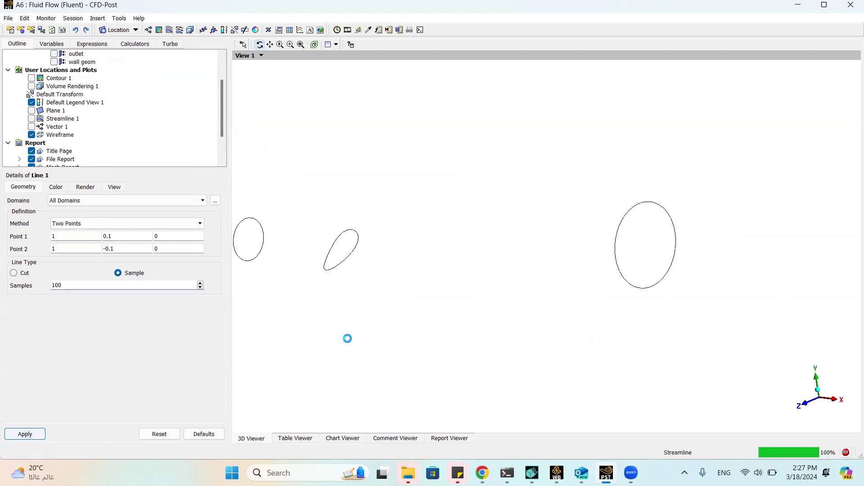
left_click_drag(463, 329, 501, 309)
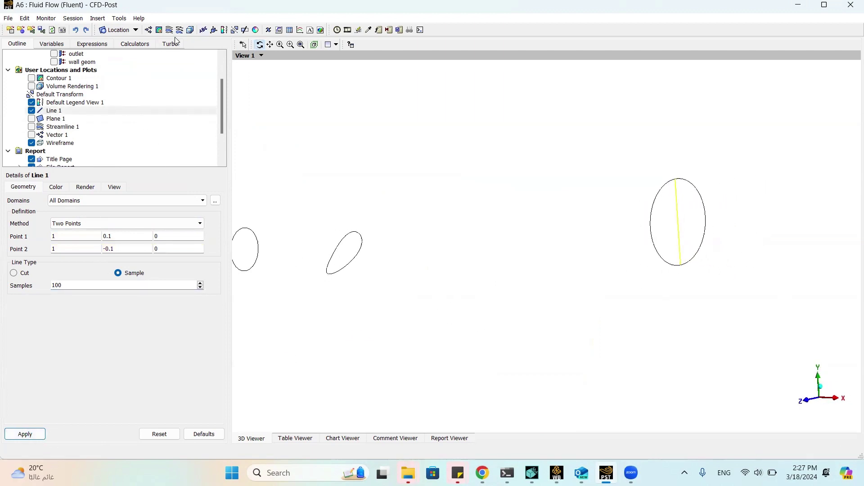
- Insert a chart with the default name and assign the outlet line as the location of Series 1
left_click(300, 30)
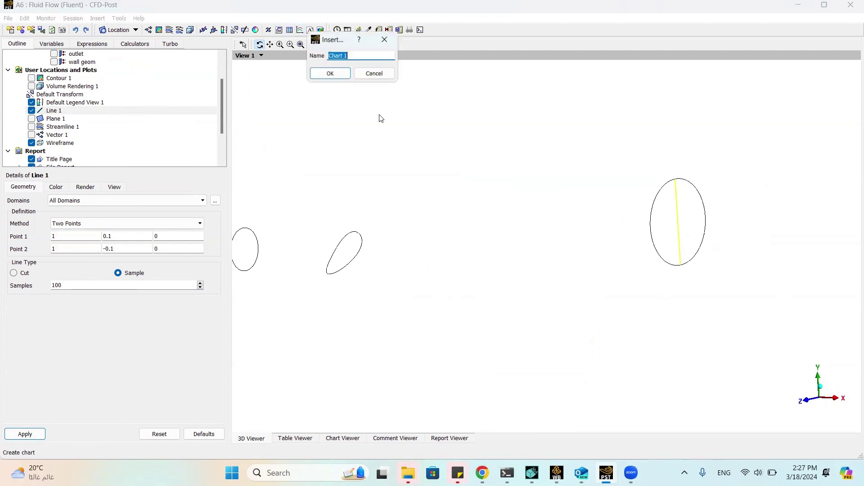
left_click(333, 73)
left_click(59, 187)
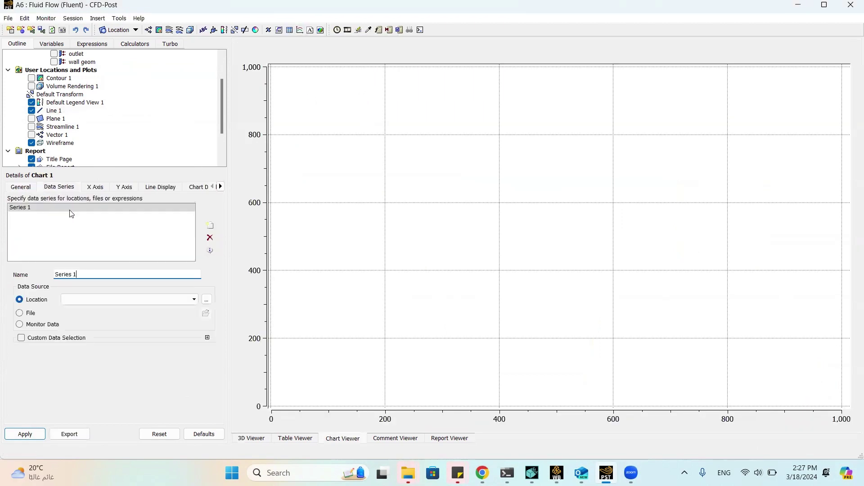
left_click(80, 300)
left_click(85, 317)
- Set the chart's X axis variable to Temperature
left_click(94, 187)
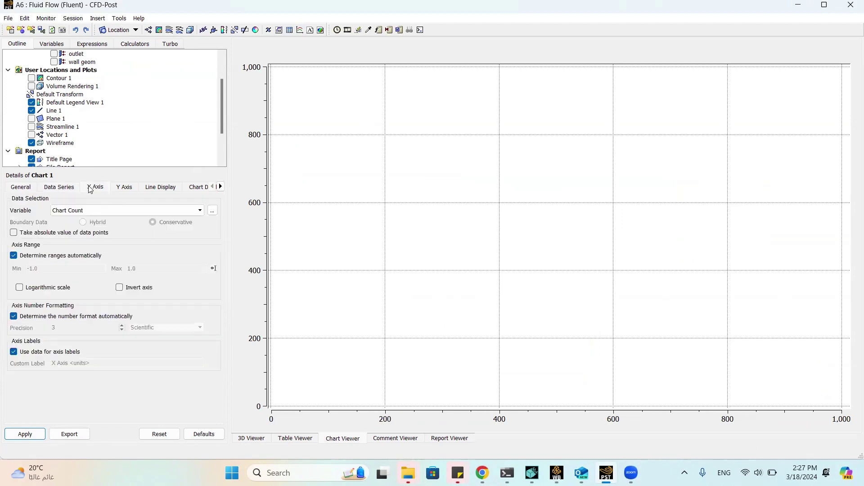
left_click(92, 210)
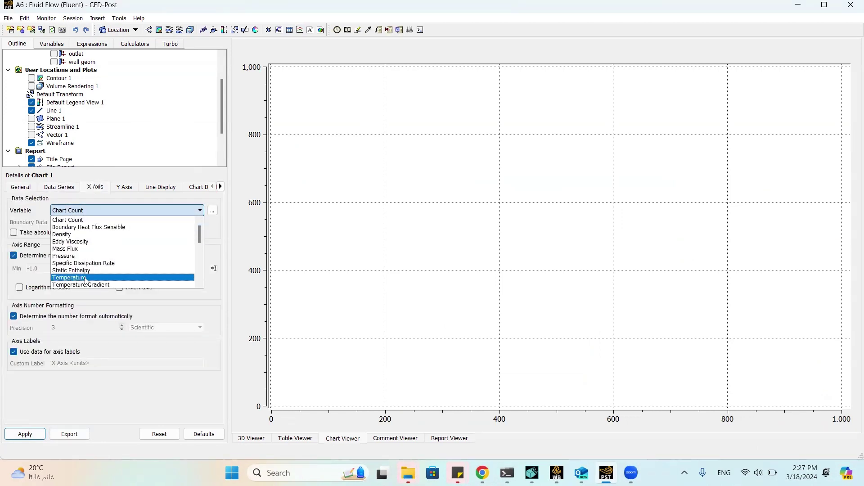
left_click(86, 278)
- Set the chart's Y axis variable to the Y coordinate and plot the temperature profile along the outlet line
left_click(124, 187)
left_click(96, 211)
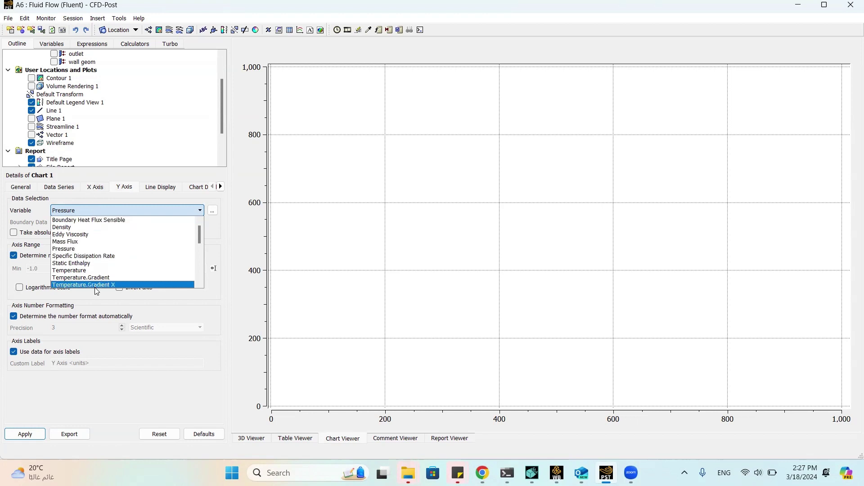
scroll(92, 277, "down", 8)
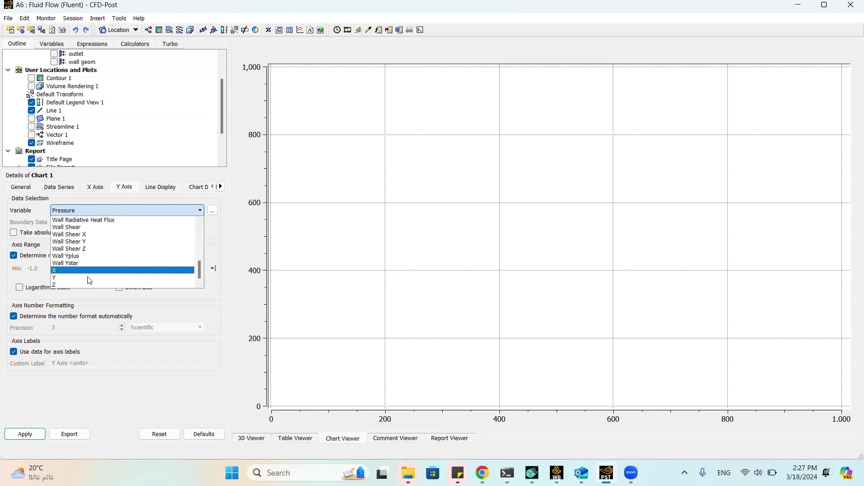
scroll(90, 280, "up", 8)
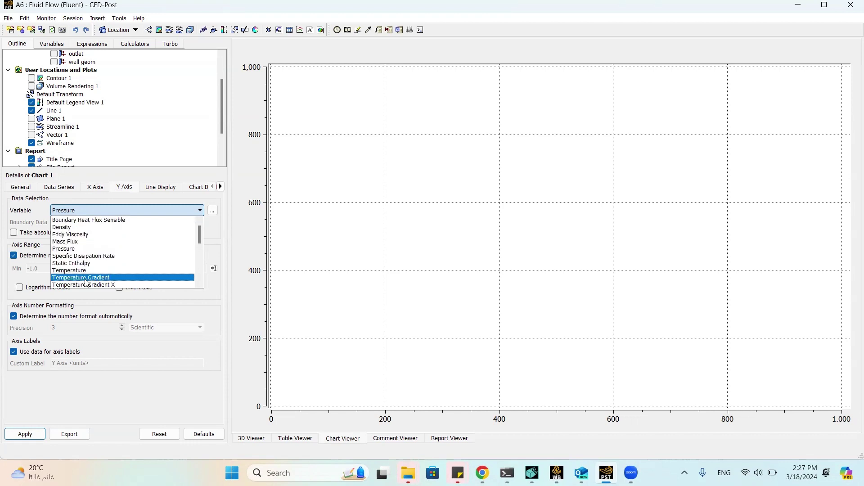
scroll(87, 284, "down", 8)
left_click(87, 284)
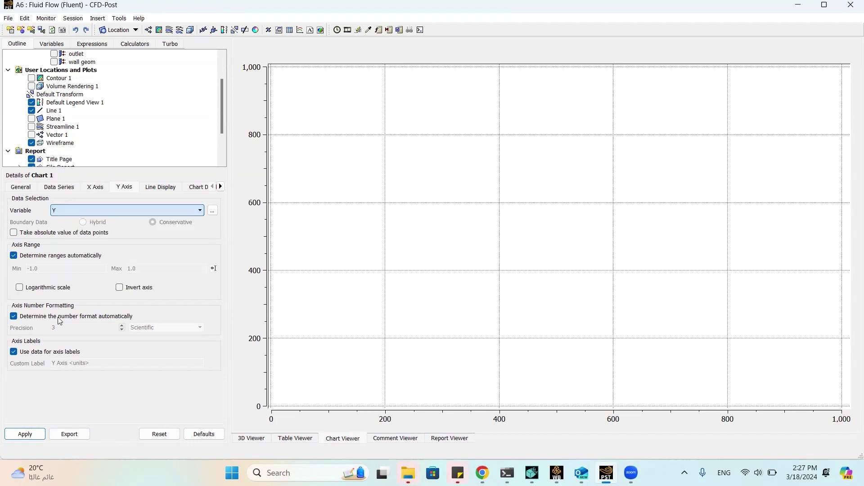
left_click(14, 435)
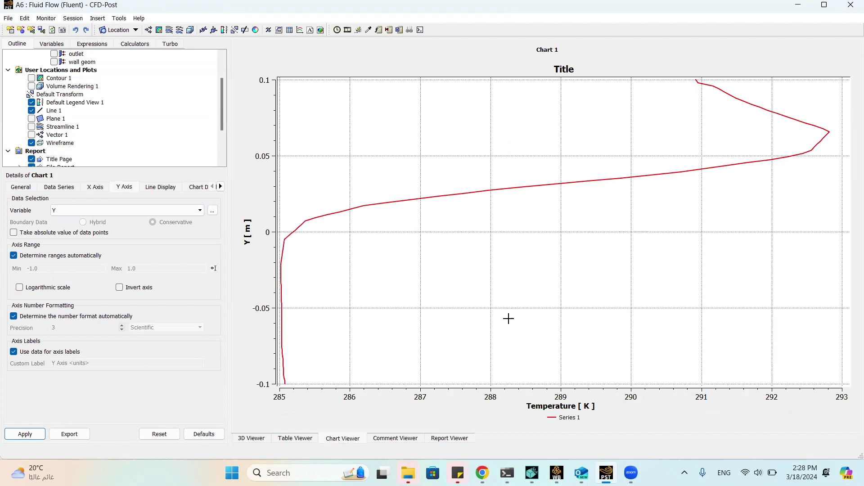
- Display Volume Rendering 1 around the outlet line in the 3D view and compare it with the outlet temperature chart
left_click(252, 438)
left_click_drag(583, 293, 260, 211)
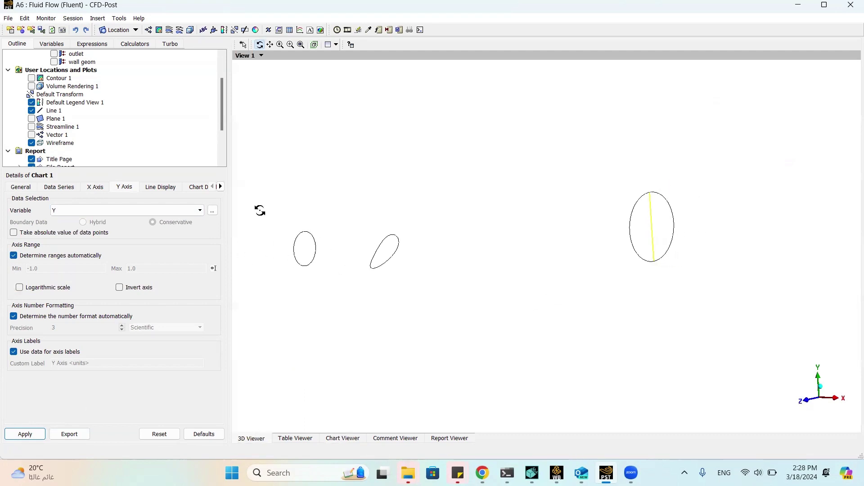
left_click(29, 87)
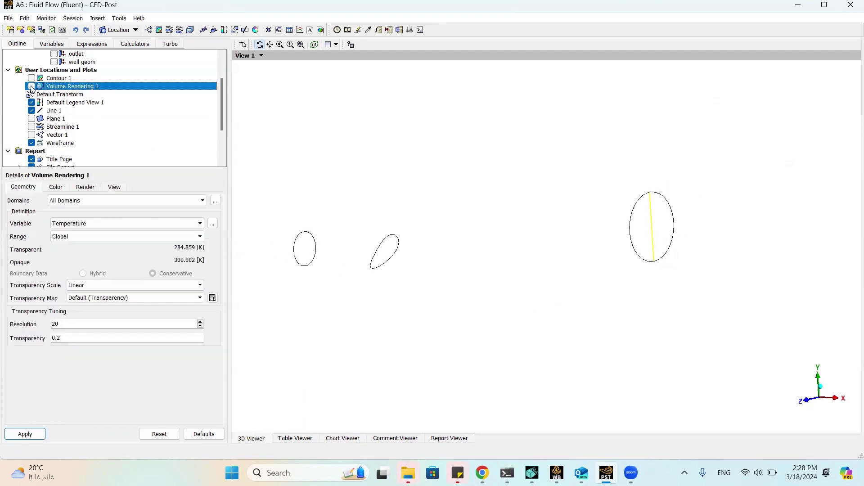
left_click(32, 86)
left_click_drag(471, 235, 681, 218)
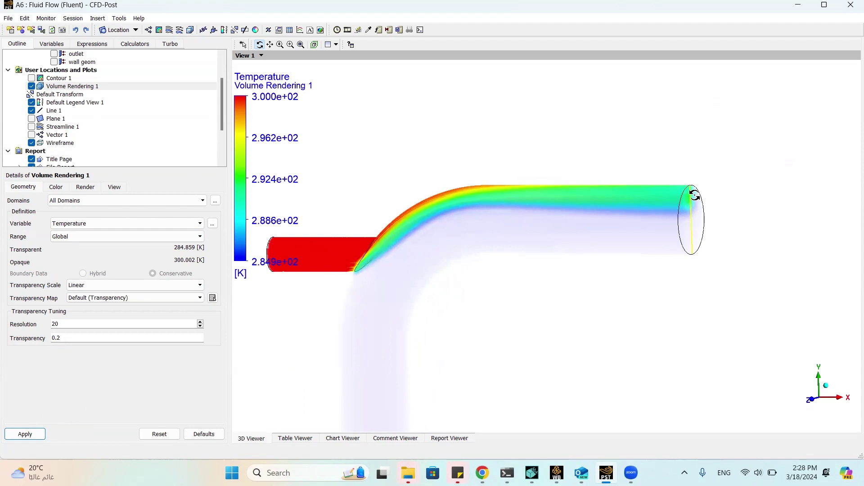
left_click_drag(679, 199, 642, 218)
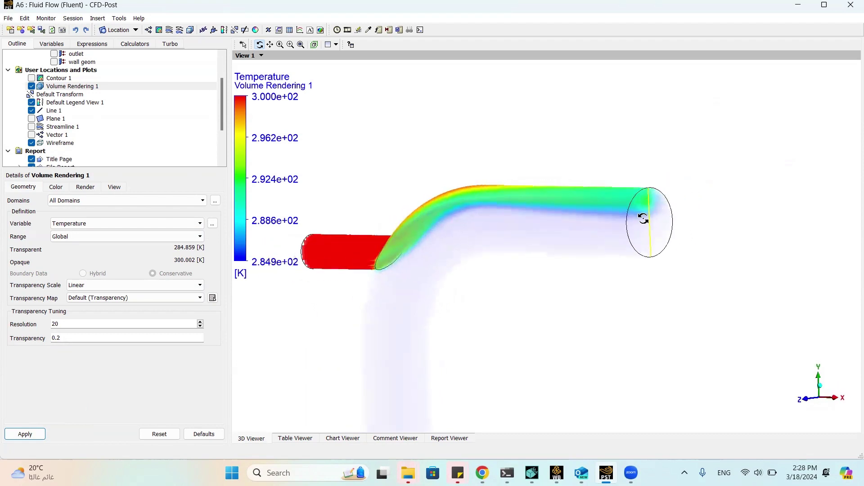
left_click(361, 440)
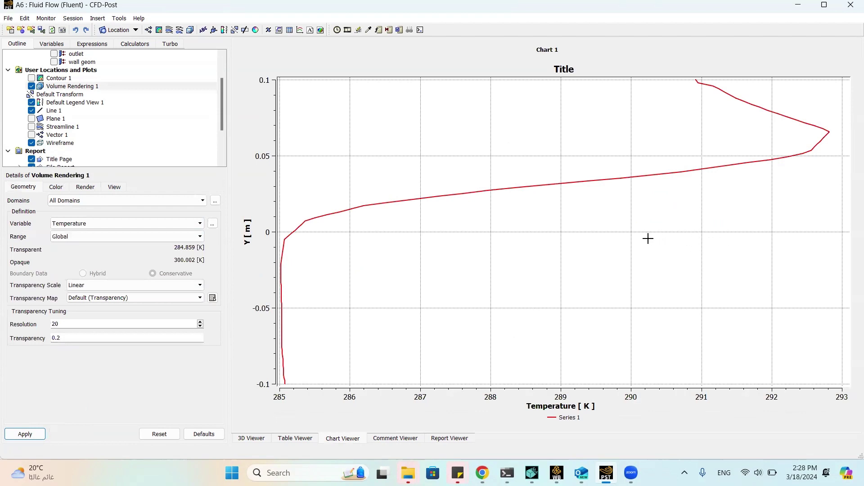